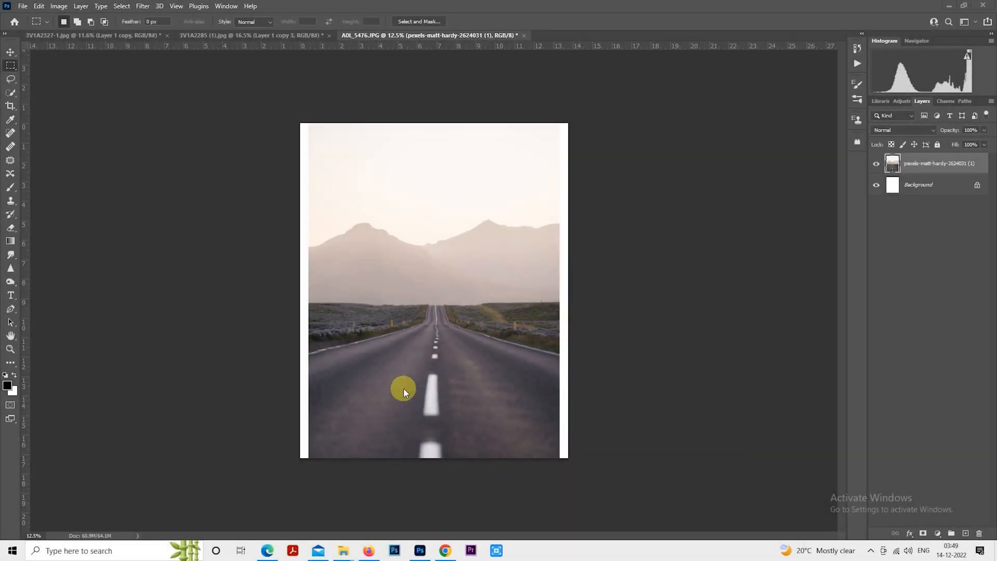
- Select the lower road portion and squash it vertically with Free Transform
{"action": "scroll", "coordinate": [381, 413], "scroll_direction": "up", "scroll_amount": 1}
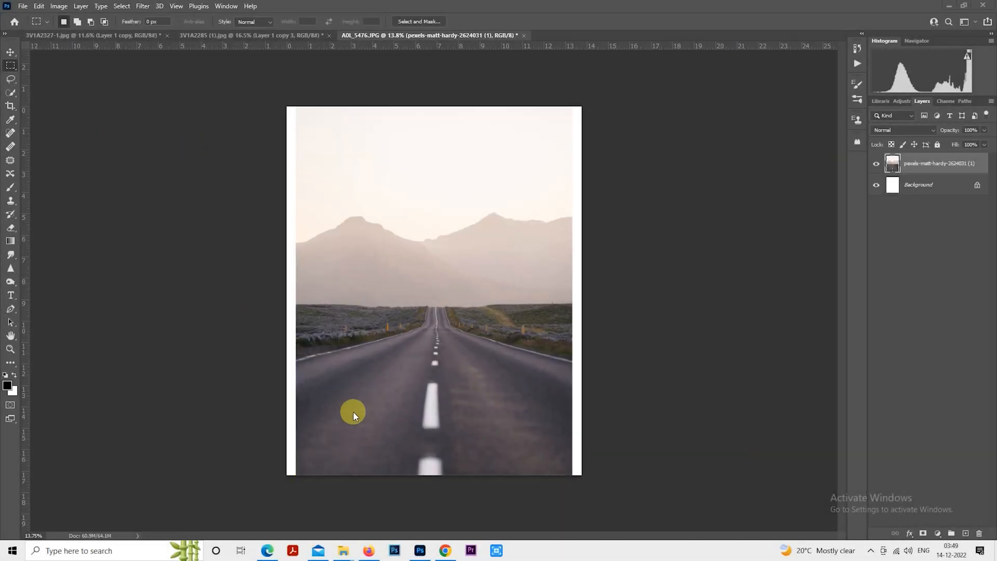
{"action": "left_click_drag", "start_coordinate": [258, 485], "coordinate": [609, 304]}
{"action": "right_click", "coordinate": [429, 341]}
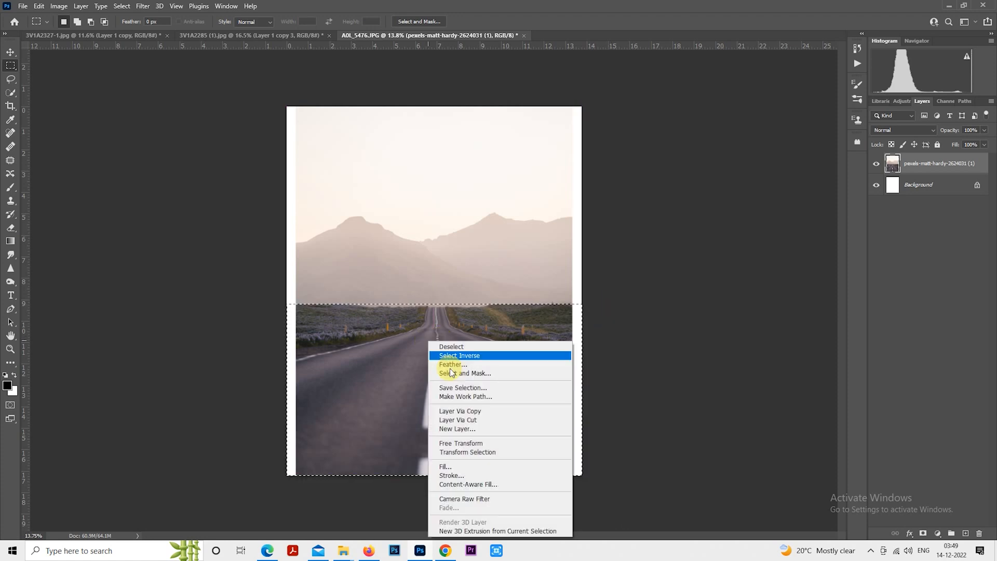
{"action": "left_click", "coordinate": [480, 447]}
{"action": "left_click_drag", "start_coordinate": [465, 424], "coordinate": [462, 381]}
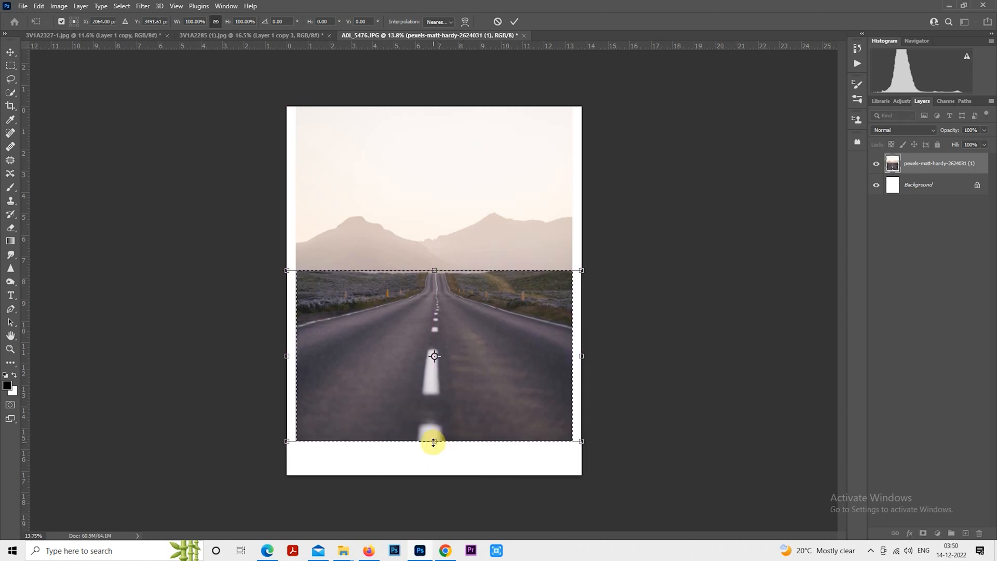
{"action": "left_click_drag", "start_coordinate": [434, 441], "coordinate": [434, 381]}
{"action": "key", "text": "Return"}
{"action": "key", "text": "m"}
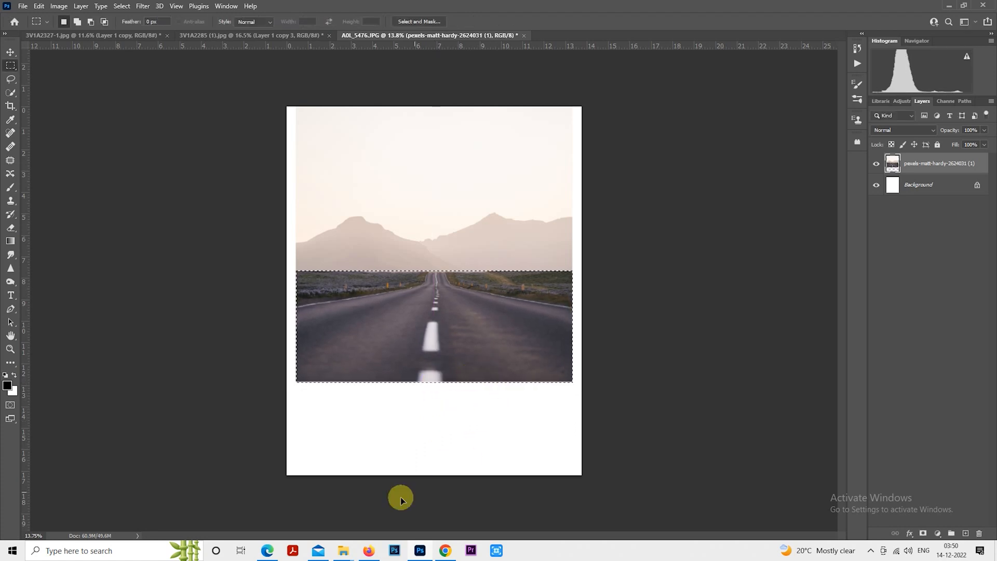
- Move the whole road photo layer down with Free Transform so it reaches the canvas's lower edge
{"action": "right_click", "coordinate": [450, 258]}
{"action": "left_click", "coordinate": [494, 348]}
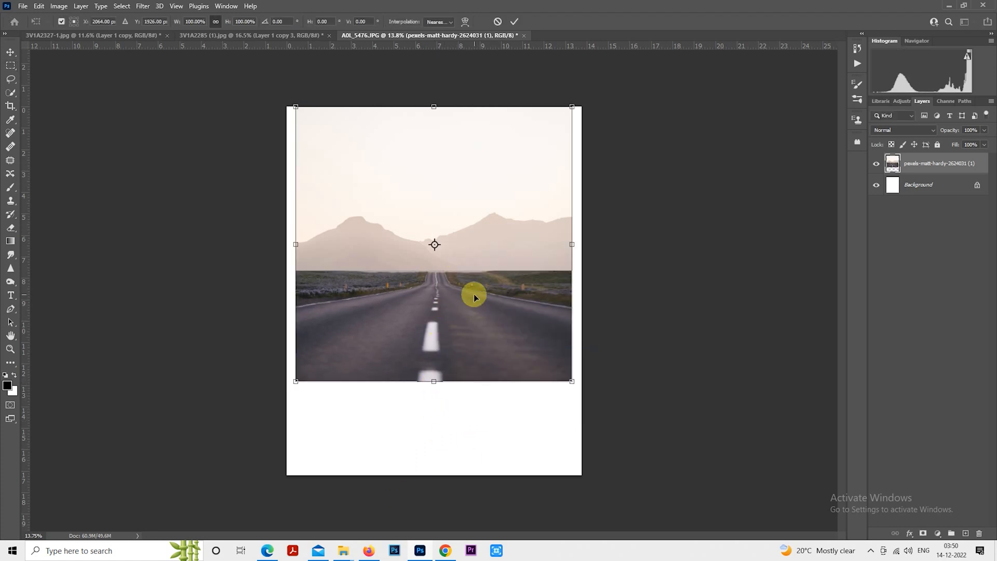
{"action": "left_click_drag", "start_coordinate": [474, 294], "coordinate": [474, 378]}
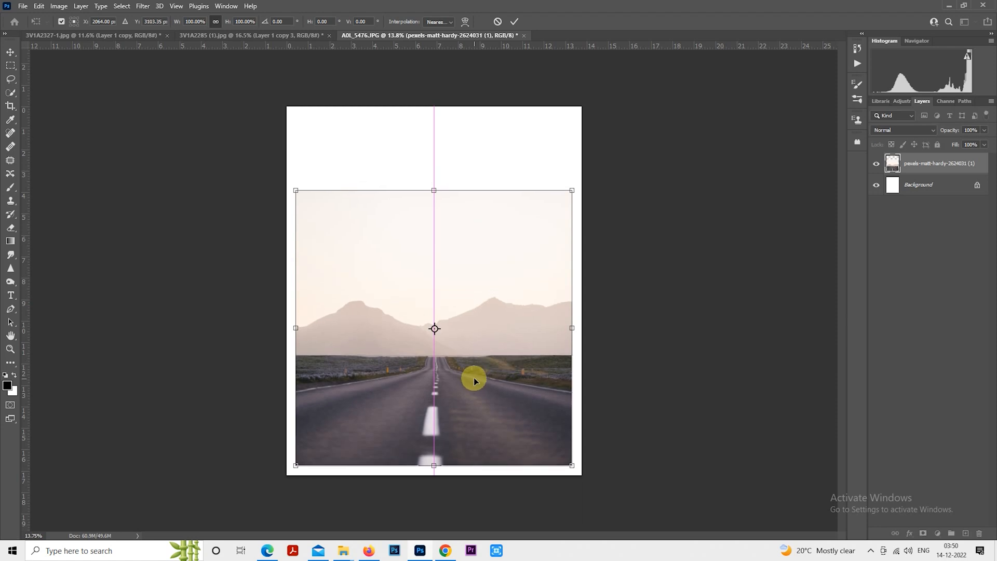
{"action": "key", "text": "Return"}
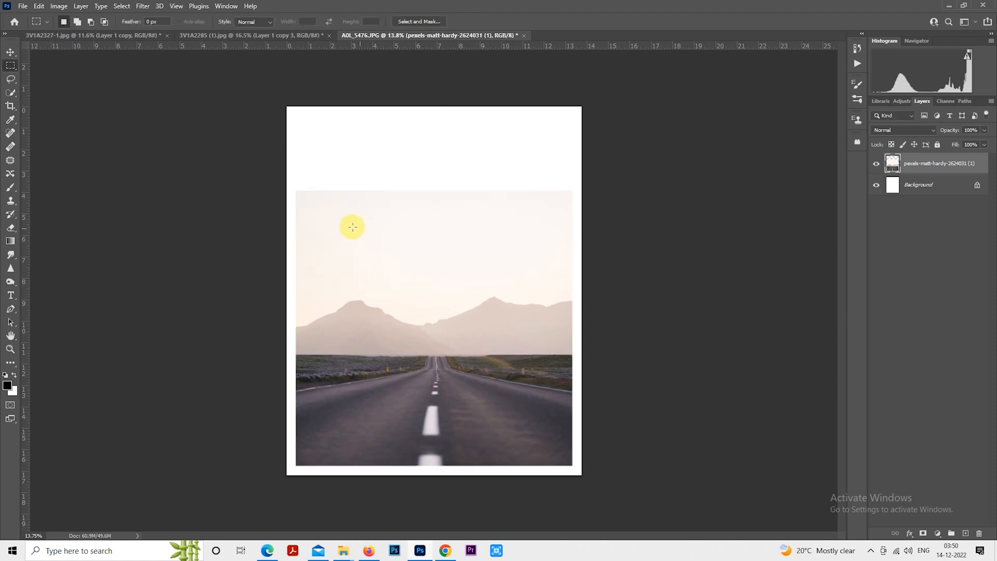
- Select the sky area and stretch it upward with Free Transform to the canvas's top edge
{"action": "left_click_drag", "start_coordinate": [273, 172], "coordinate": [616, 291]}
{"action": "right_click", "coordinate": [445, 233]}
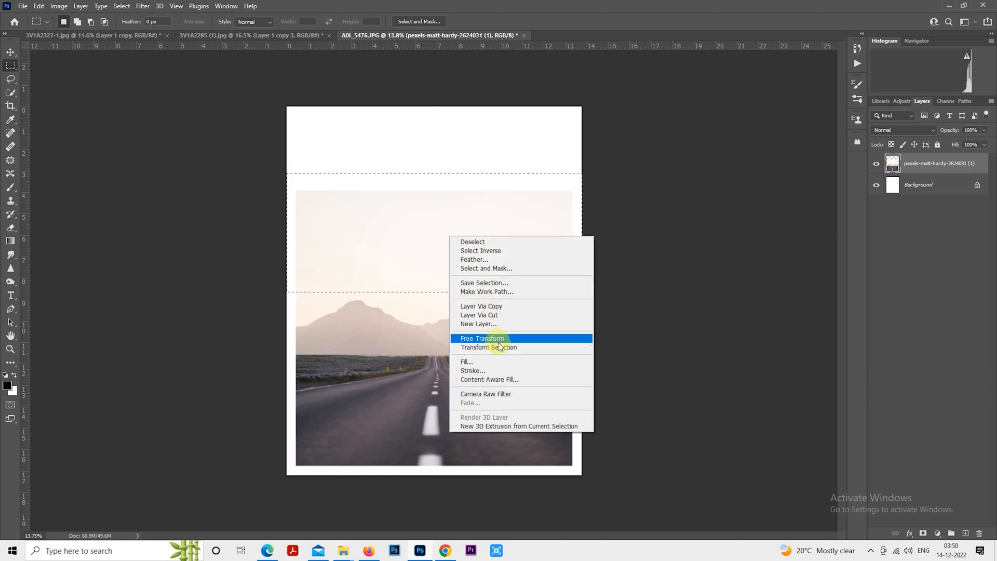
{"action": "left_click", "coordinate": [500, 338]}
{"action": "left_click_drag", "start_coordinate": [435, 173], "coordinate": [434, 85]}
{"action": "key", "text": "Return"}
{"action": "key", "text": "m"}
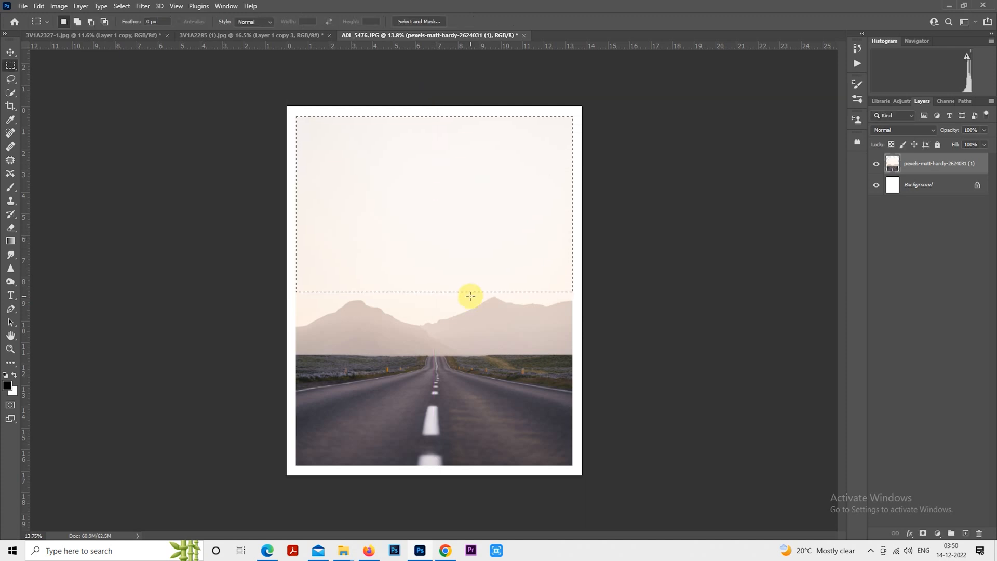
- Deselect, duplicate the road photo layer, and hide the original layer
{"action": "key", "text": "ctrl+d"}
{"action": "scroll", "coordinate": [480, 381], "scroll_direction": "up", "scroll_amount": 2}
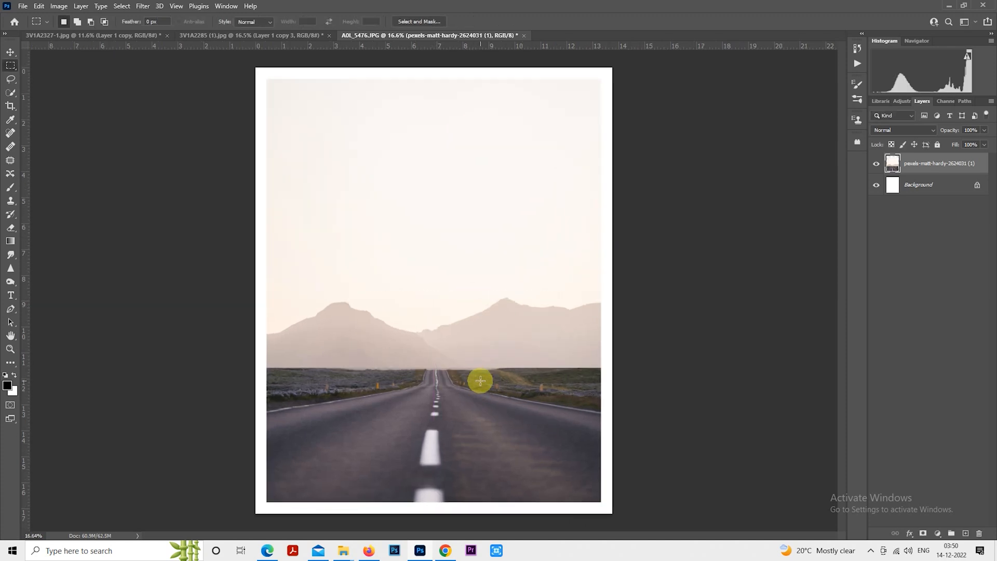
{"action": "key", "text": "ctrl+j"}
{"action": "left_click", "coordinate": [876, 184]}
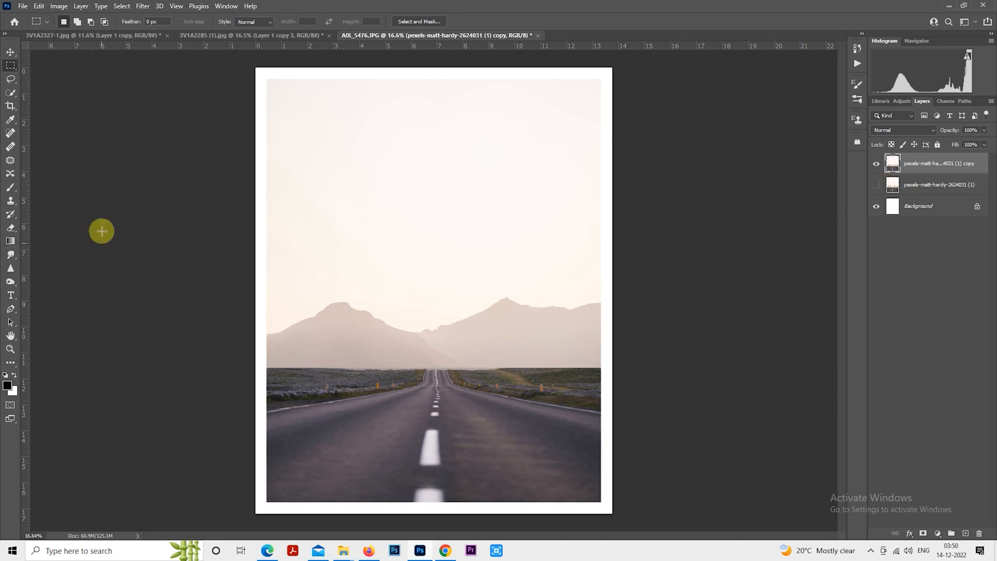
- With the Clone Stamp tool, cover the large lane marking near the bottom of the road with asphalt
{"action": "left_click", "coordinate": [14, 201]}
{"action": "scroll", "coordinate": [466, 448], "scroll_direction": "up", "scroll_amount": 7}
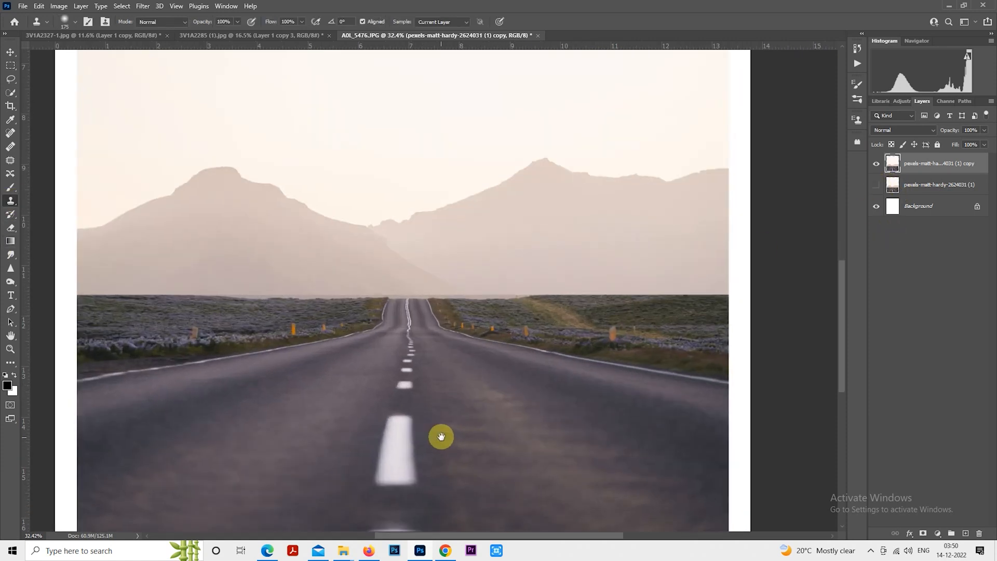
{"action": "mouse_move", "coordinate": [445, 425]}
{"action": "left_mouse_down"}
{"action": "mouse_move", "coordinate": [421, 341]}
{"action": "mouse_move", "coordinate": [418, 393]}
{"action": "mouse_move", "coordinate": [408, 335]}
{"action": "mouse_move", "coordinate": [396, 394]}
{"action": "mouse_move", "coordinate": [391, 330]}
{"action": "mouse_move", "coordinate": [405, 324]}
{"action": "mouse_move", "coordinate": [396, 390]}
{"action": "mouse_move", "coordinate": [413, 335]}
{"action": "mouse_move", "coordinate": [393, 337]}
{"action": "mouse_move", "coordinate": [410, 326]}
{"action": "mouse_move", "coordinate": [425, 386]}
{"action": "mouse_move", "coordinate": [402, 347]}
{"action": "mouse_move", "coordinate": [480, 334]}
{"action": "mouse_move", "coordinate": [441, 339]}
{"action": "mouse_move", "coordinate": [447, 386]}
{"action": "mouse_move", "coordinate": [426, 387]}
{"action": "mouse_move", "coordinate": [421, 338]}
{"action": "mouse_move", "coordinate": [457, 346]}
{"action": "mouse_move", "coordinate": [432, 353]}
{"action": "mouse_move", "coordinate": [417, 384]}
{"action": "mouse_move", "coordinate": [416, 369]}
{"action": "mouse_move", "coordinate": [416, 393]}
{"action": "mouse_move", "coordinate": [396, 394]}
{"action": "mouse_move", "coordinate": [408, 397]}
{"action": "mouse_move", "coordinate": [415, 381]}
{"action": "mouse_move", "coordinate": [392, 380]}
{"action": "mouse_move", "coordinate": [405, 355]}
{"action": "mouse_move", "coordinate": [387, 441]}
{"action": "mouse_move", "coordinate": [376, 444]}
{"action": "mouse_move", "coordinate": [397, 444]}
{"action": "mouse_move", "coordinate": [374, 453]}
{"action": "mouse_move", "coordinate": [440, 454]}
{"action": "left_mouse_up"}
{"action": "left_click", "coordinate": [487, 331], "text": "alt"}
{"action": "key", "text": "bracketright"}
{"action": "key", "text": "bracketright"}
{"action": "key", "text": "ctrl+z"}
{"action": "left_click_drag", "start_coordinate": [426, 348], "coordinate": [459, 455]}
{"action": "scroll", "coordinate": [432, 374], "scroll_direction": "up", "scroll_amount": 3}
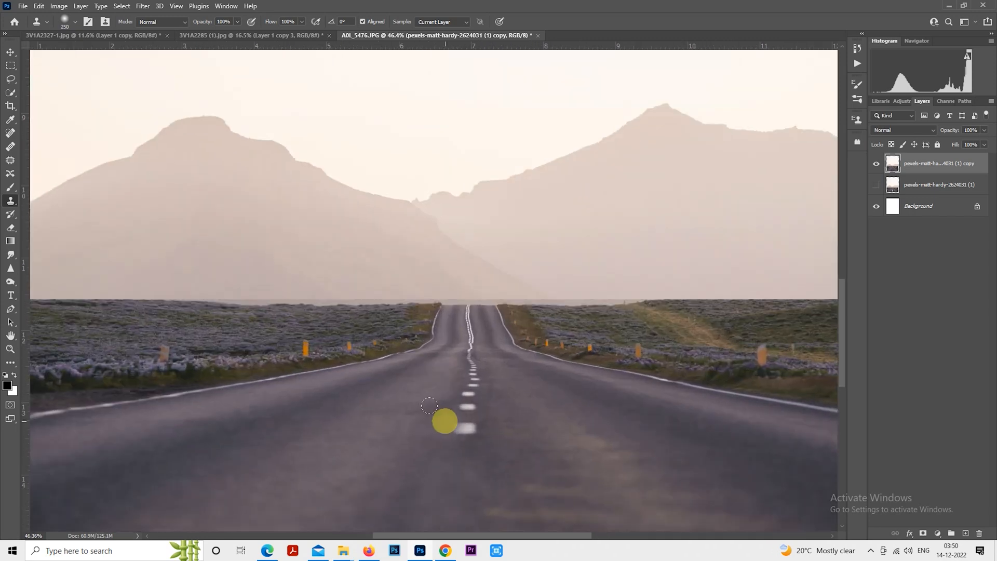
- Clone asphalt over the remaining centre lane dashes further up the road with a smaller brush
{"action": "key", "text": "bracketleft"}
{"action": "key", "text": "bracketleft"}
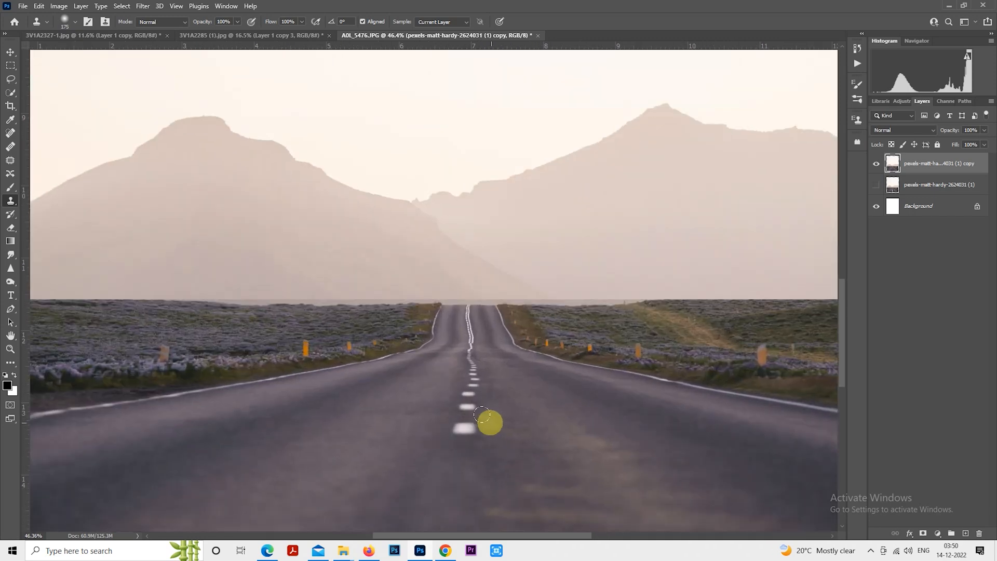
{"action": "left_click", "coordinate": [416, 426], "text": "alt"}
{"action": "left_click_drag", "start_coordinate": [453, 416], "coordinate": [464, 396]}
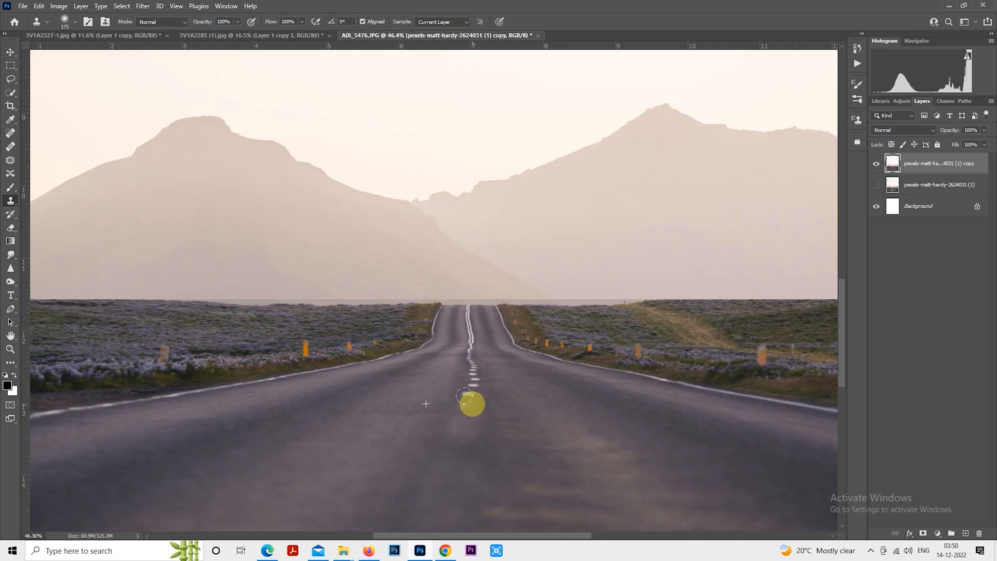
{"action": "left_click", "coordinate": [486, 426], "text": "alt"}
{"action": "mouse_move", "coordinate": [462, 429]}
{"action": "left_mouse_down"}
{"action": "mouse_move", "coordinate": [466, 385]}
{"action": "mouse_move", "coordinate": [450, 407]}
{"action": "mouse_move", "coordinate": [456, 430]}
{"action": "left_mouse_up"}
{"action": "left_click", "coordinate": [431, 390], "text": "alt"}
{"action": "left_click", "coordinate": [490, 418], "text": "alt"}
{"action": "left_click", "coordinate": [467, 410]}
{"action": "left_click", "coordinate": [508, 389], "text": "alt"}
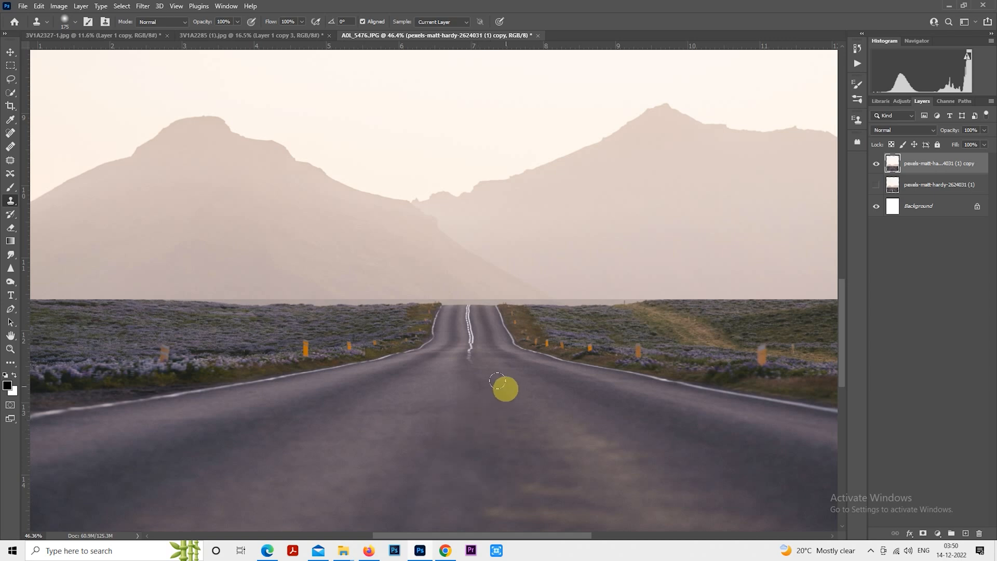
{"action": "mouse_move", "coordinate": [475, 380]}
{"action": "left_mouse_down"}
{"action": "mouse_move", "coordinate": [459, 374]}
{"action": "mouse_move", "coordinate": [465, 385]}
{"action": "mouse_move", "coordinate": [466, 352]}
{"action": "mouse_move", "coordinate": [463, 369]}
{"action": "left_mouse_up"}
{"action": "scroll", "coordinate": [457, 342], "scroll_direction": "down", "scroll_amount": 5}
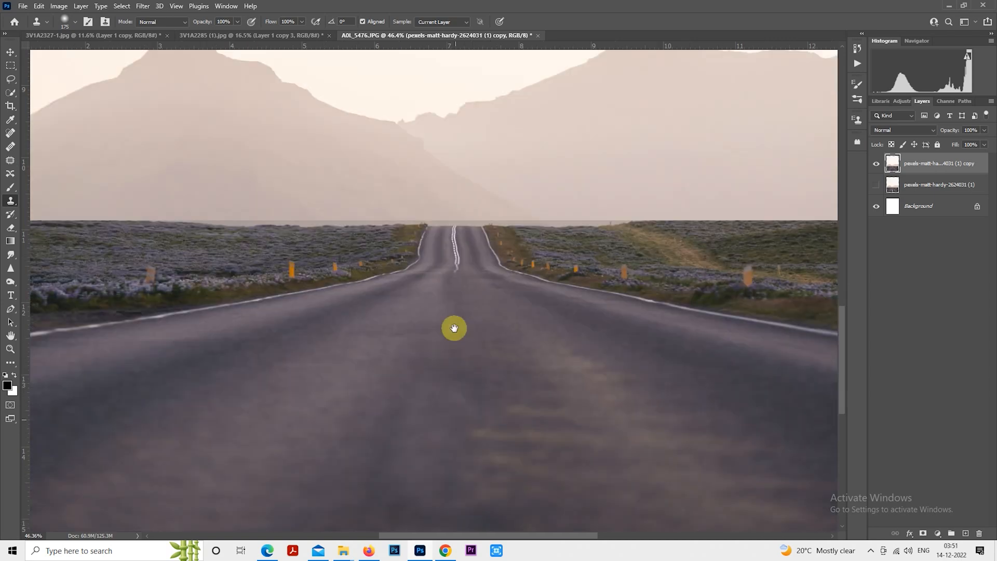
{"action": "scroll", "coordinate": [472, 410], "scroll_direction": "down", "scroll_amount": 3}
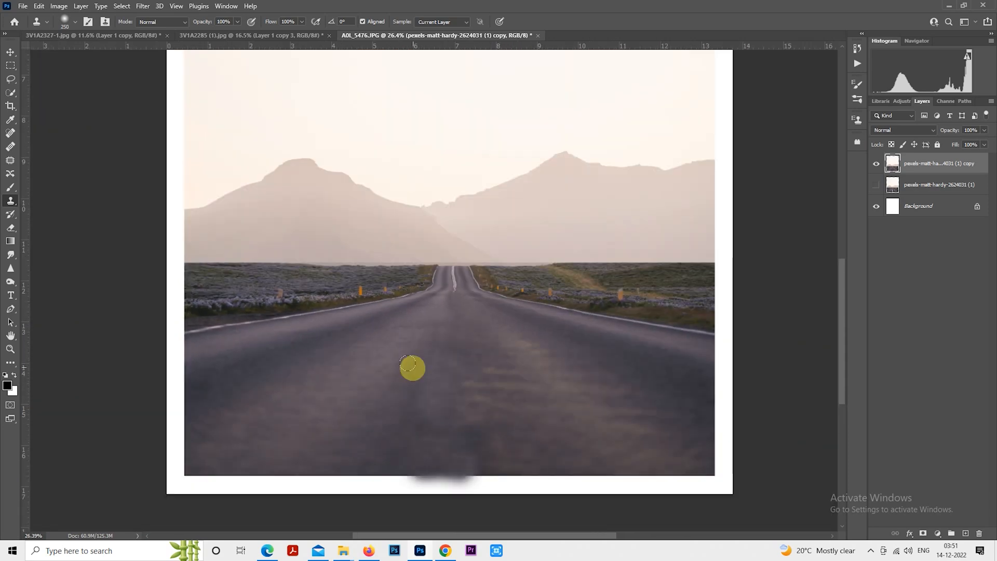
- Enlarge the Clone Stamp brush and clone more asphalt over the lower road area
{"action": "key", "text": "bracketleft"}
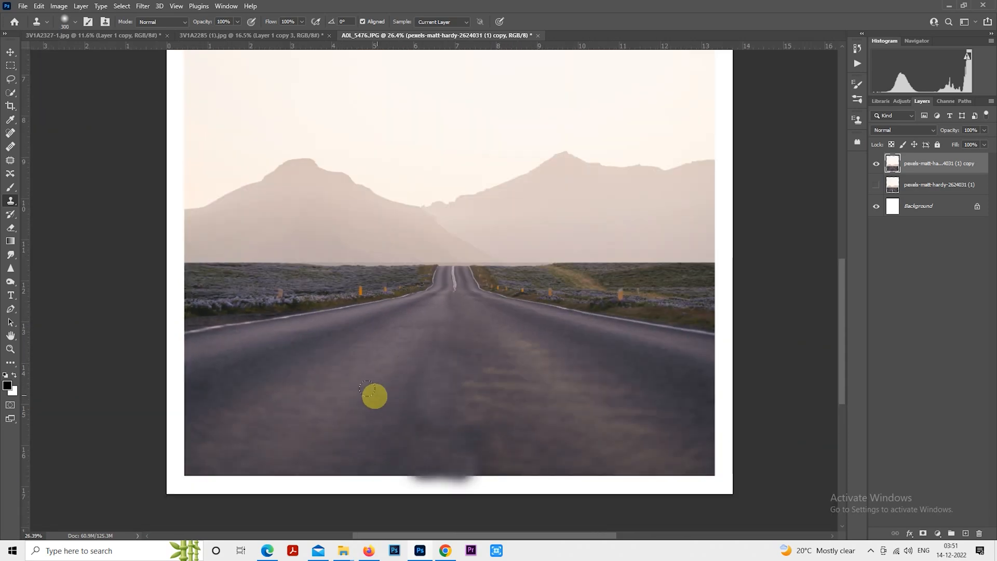
{"action": "key", "text": "bracketright"}
{"action": "key", "text": "bracketright"}
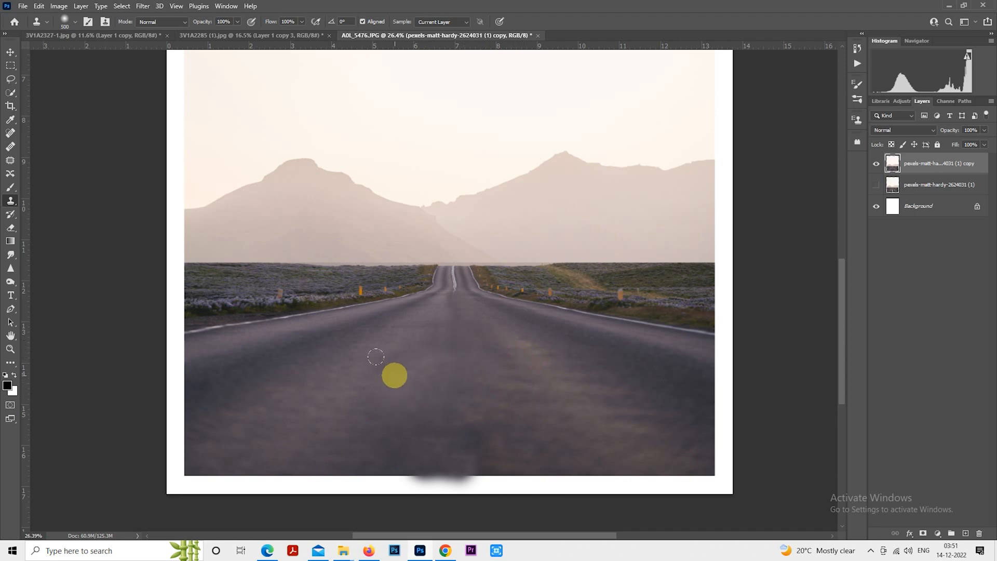
{"action": "left_click", "coordinate": [469, 338], "text": "alt"}
{"action": "mouse_move", "coordinate": [450, 338]}
{"action": "left_mouse_down"}
{"action": "mouse_move", "coordinate": [498, 387]}
{"action": "mouse_move", "coordinate": [450, 410]}
{"action": "mouse_move", "coordinate": [509, 414]}
{"action": "mouse_move", "coordinate": [463, 416]}
{"action": "left_mouse_up"}
{"action": "scroll", "coordinate": [499, 410], "scroll_direction": "down", "scroll_amount": 7}
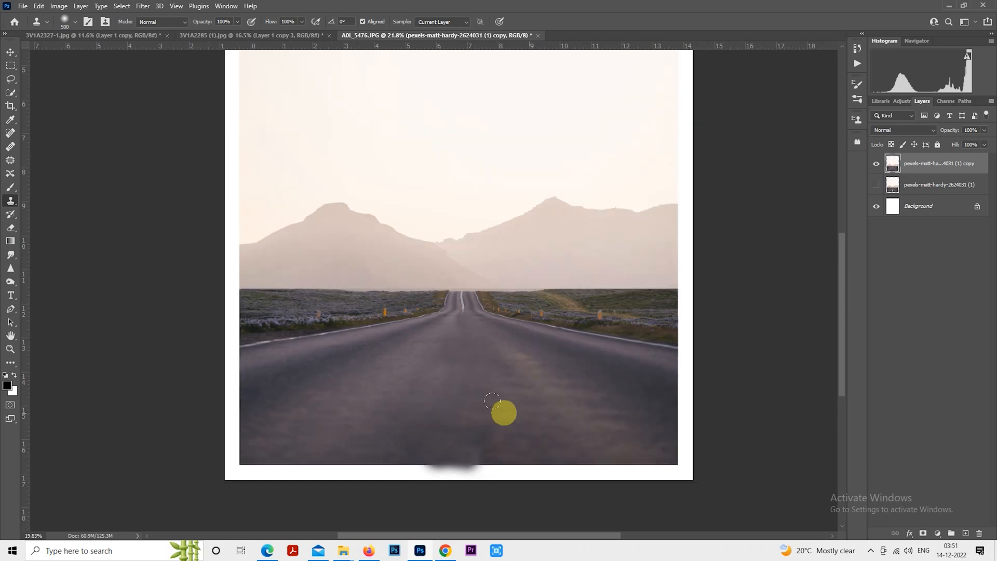
{"action": "scroll", "coordinate": [524, 406], "scroll_direction": "up", "scroll_amount": 3}
{"action": "scroll", "coordinate": [474, 333], "scroll_direction": "down", "scroll_amount": 2}
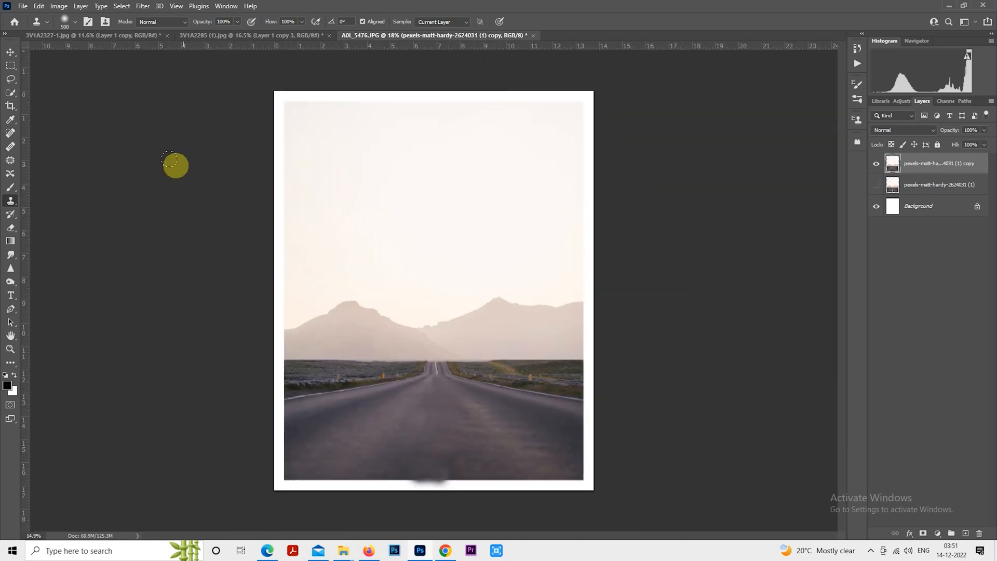
- Scale the road layer up to about 114% with Free Transform so it fills the canvas
{"action": "left_click", "coordinate": [10, 65]}
{"action": "right_click", "coordinate": [367, 232]}
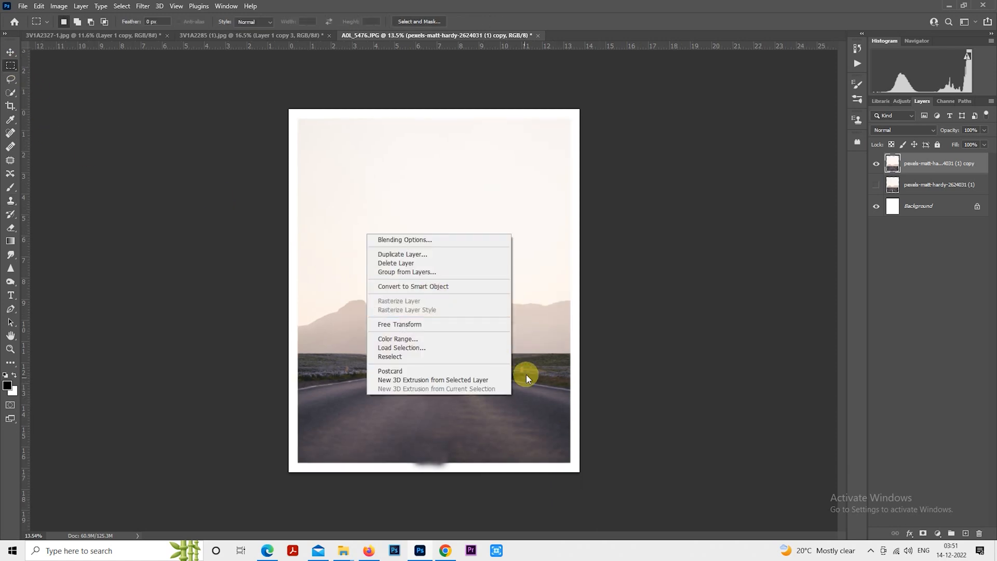
{"action": "left_click", "coordinate": [472, 325]}
{"action": "left_click_drag", "start_coordinate": [573, 471], "coordinate": [583, 494]}
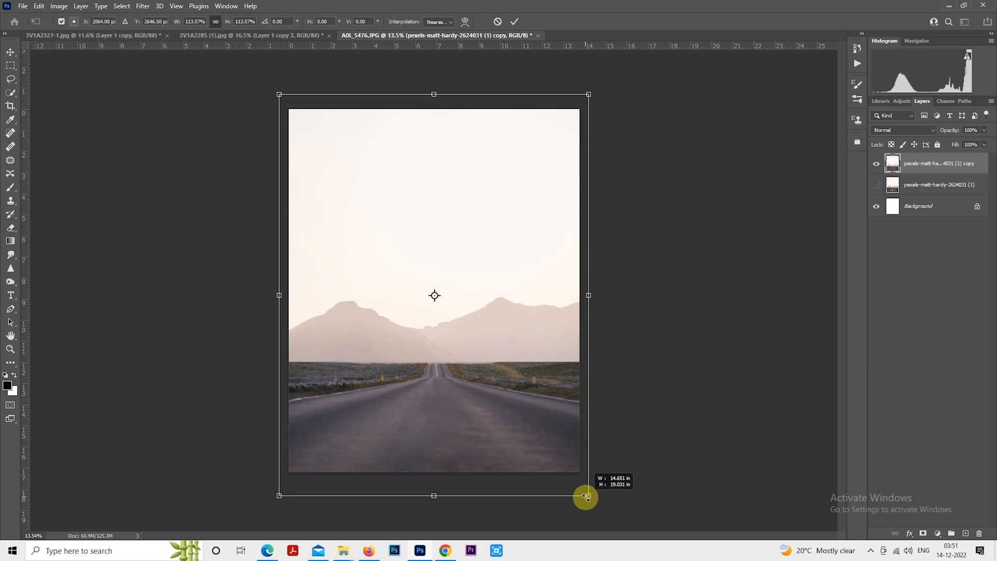
{"action": "left_click_drag", "start_coordinate": [537, 402], "coordinate": [539, 409]}
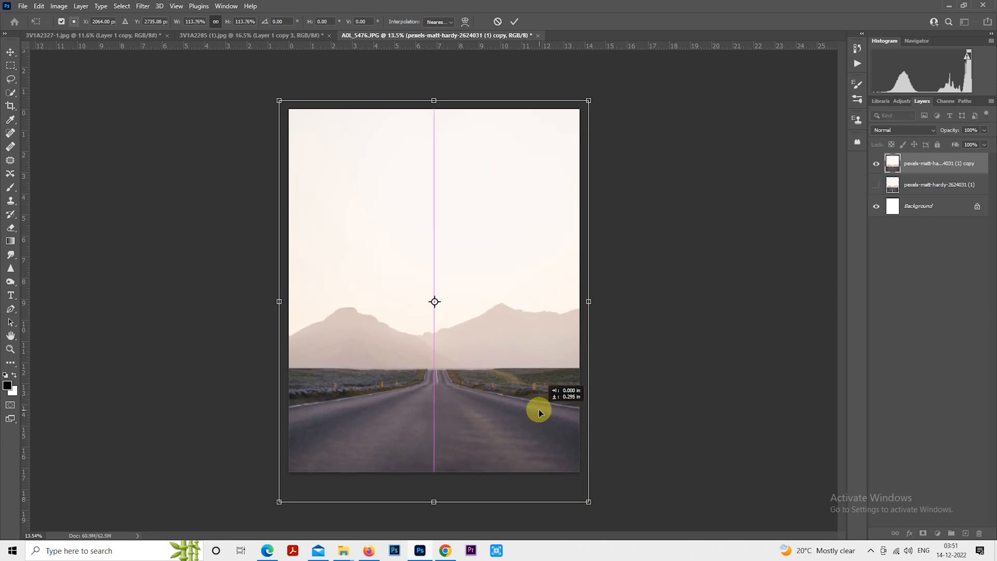
{"action": "left_click_drag", "start_coordinate": [539, 410], "coordinate": [536, 410]}
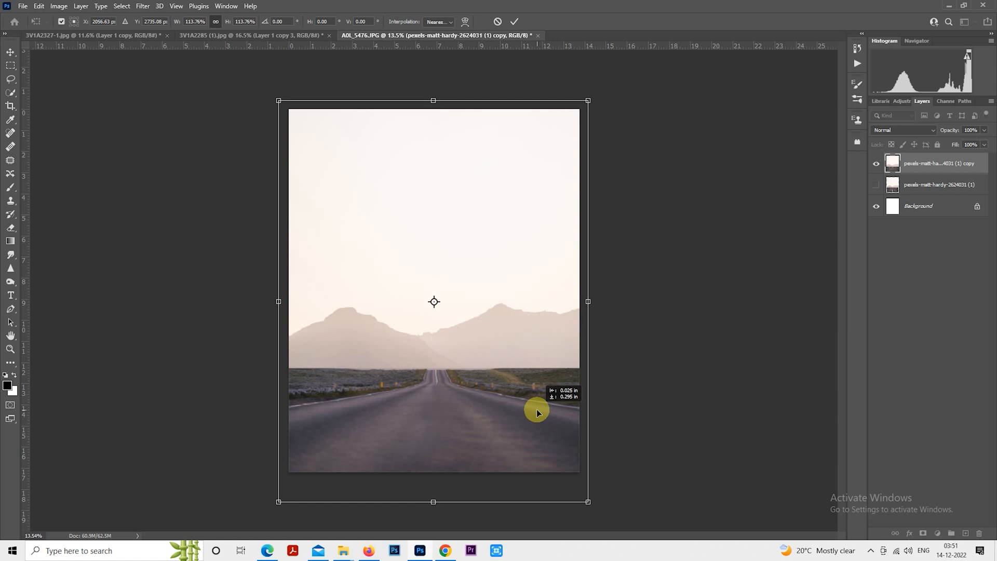
{"action": "key", "text": "Return"}
{"action": "key", "text": "m"}
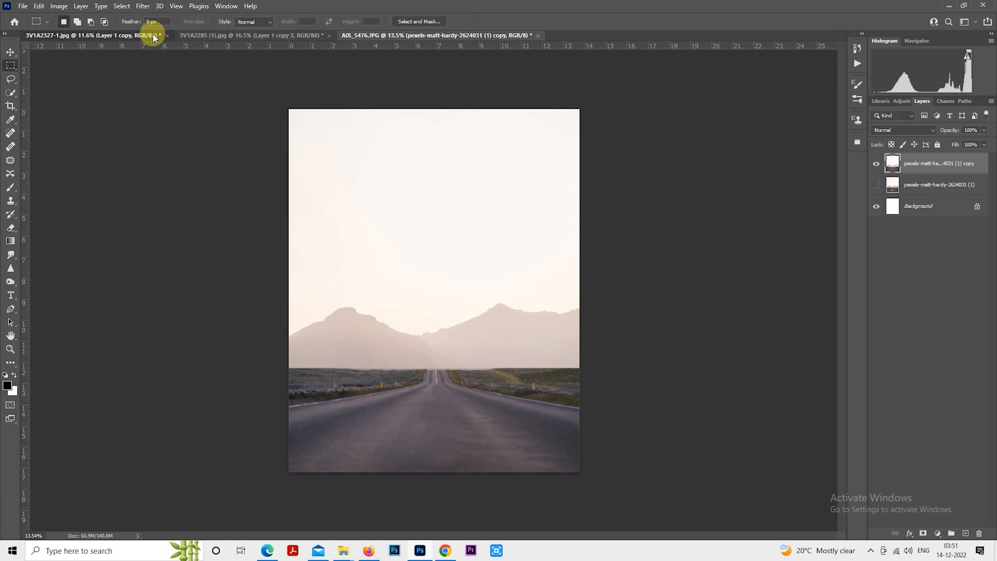
- Bring the couple cut-out layer from the 3V1A2327-1.jpg document into the road composition
{"action": "left_click", "coordinate": [151, 34]}
{"action": "key", "text": "ctrl+0"}
{"action": "left_click_drag", "start_coordinate": [460, 295], "coordinate": [453, 271]}
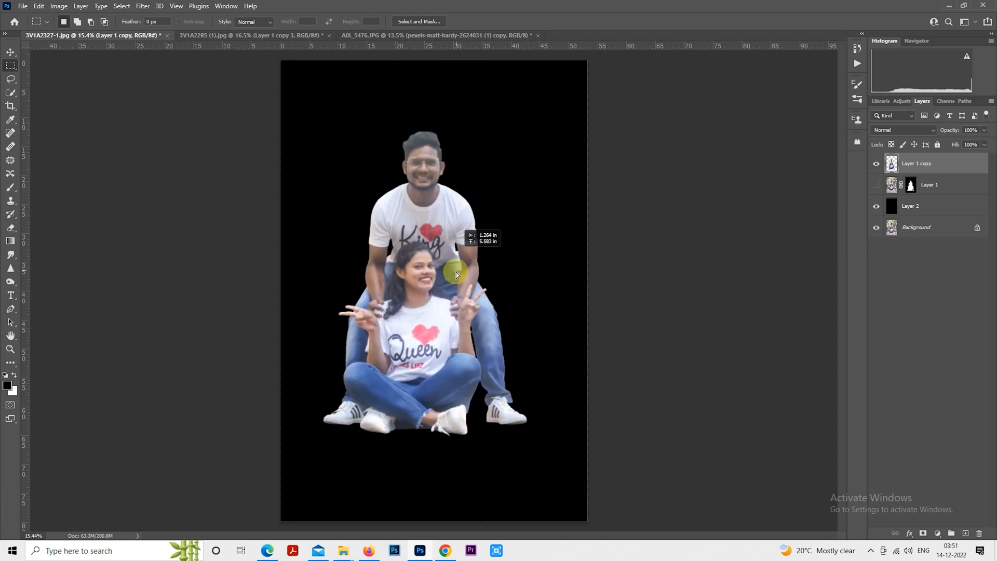
{"action": "left_click", "coordinate": [876, 206]}
{"action": "mouse_move", "coordinate": [451, 301]}
{"action": "left_mouse_down"}
{"action": "mouse_move", "coordinate": [467, 28]}
{"action": "mouse_move", "coordinate": [463, 331]}
{"action": "mouse_move", "coordinate": [456, 289]}
{"action": "left_mouse_up"}
{"action": "scroll", "coordinate": [464, 327], "scroll_direction": "up", "scroll_amount": 1}
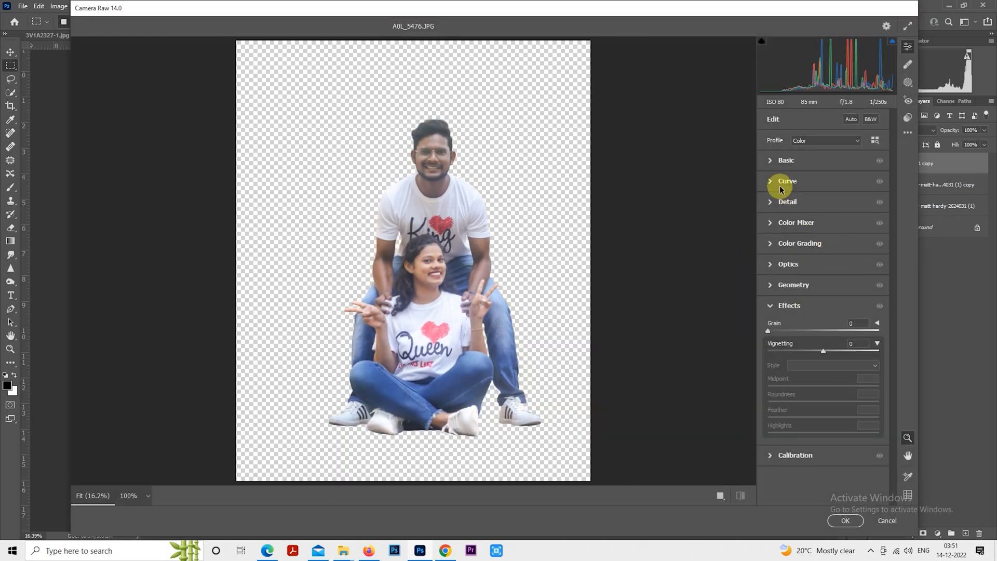
- In Camera Raw, set Contrast +44, Highlights -35, Whites -27, Blacks +7 and Clarity +17 for the couple layer
{"action": "left_click", "coordinate": [773, 162]}
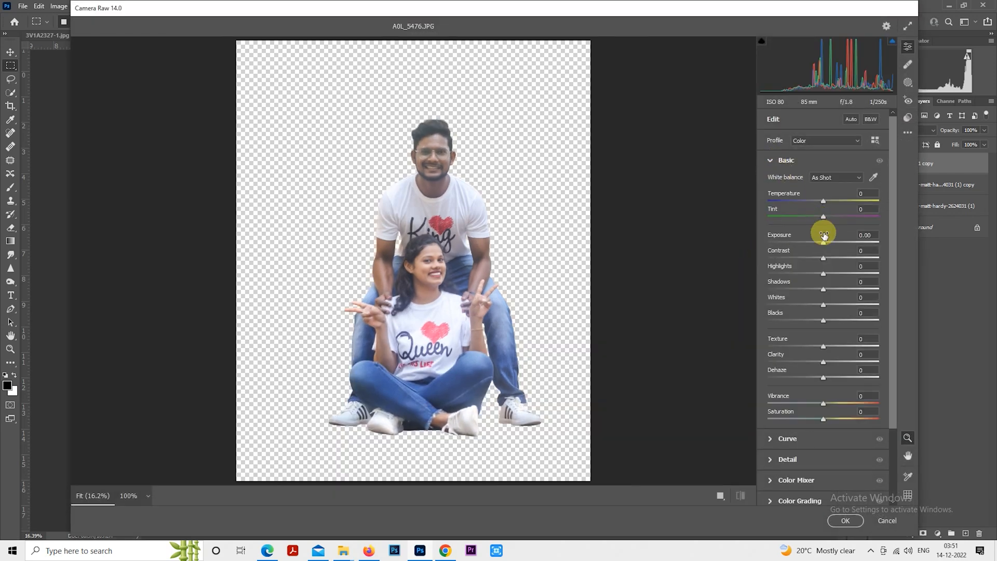
{"action": "left_click", "coordinate": [850, 258]}
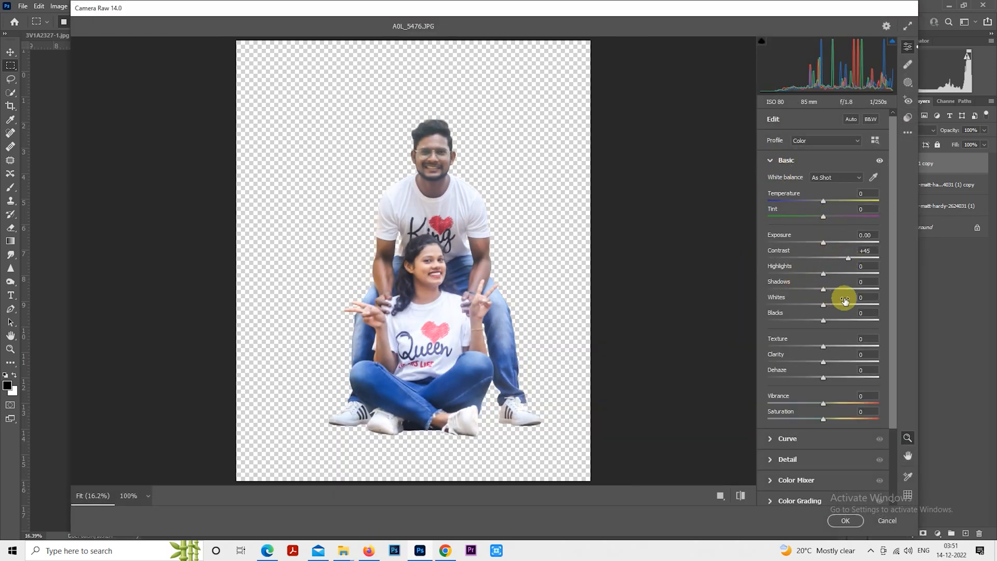
{"action": "left_click", "coordinate": [847, 258]}
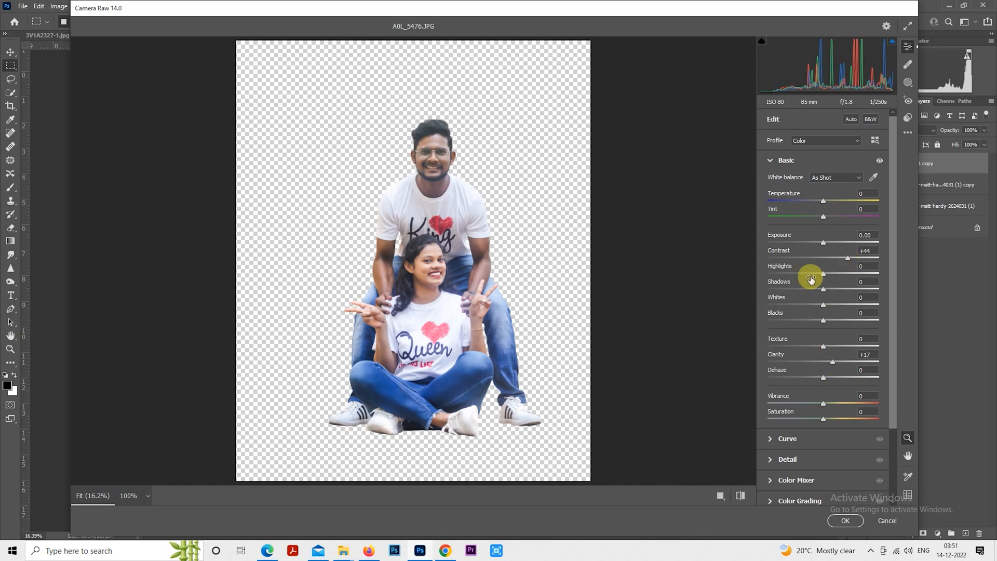
{"action": "left_click_drag", "start_coordinate": [823, 274], "coordinate": [827, 319]}
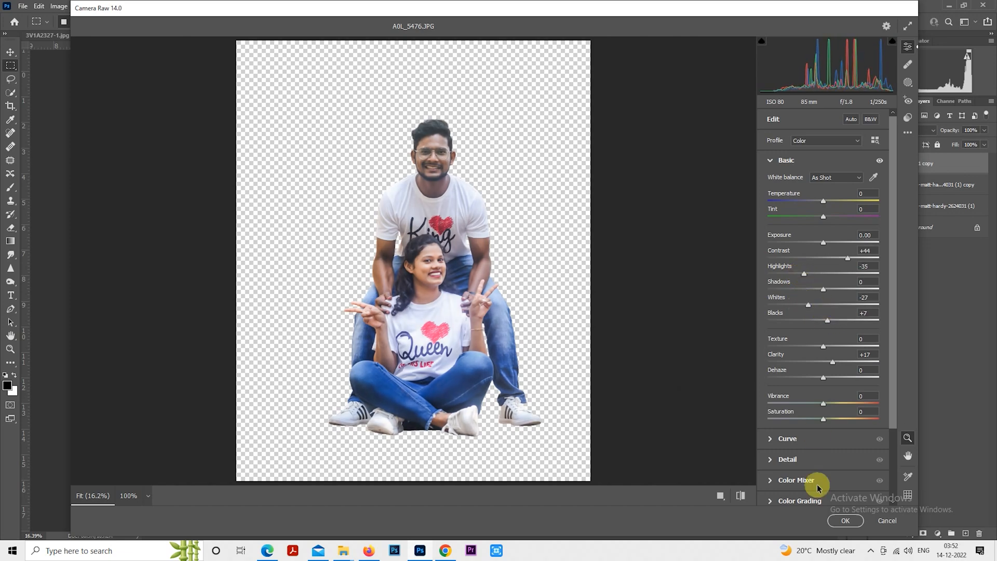
{"action": "left_click", "coordinate": [844, 520]}
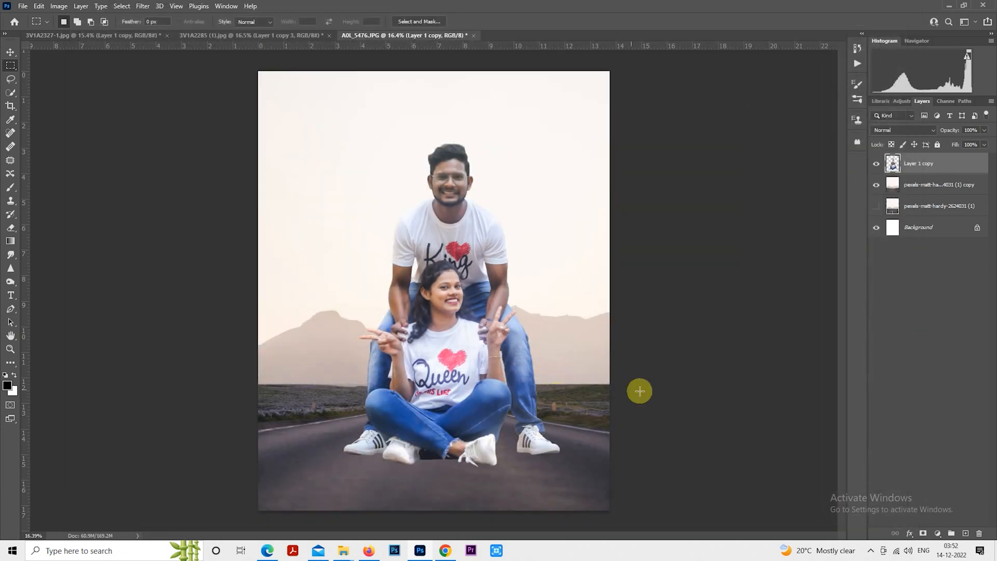
- Scale the couple layer down to about 50% with Free Transform and place it on the road below the mountains
{"action": "right_click", "coordinate": [519, 372]}
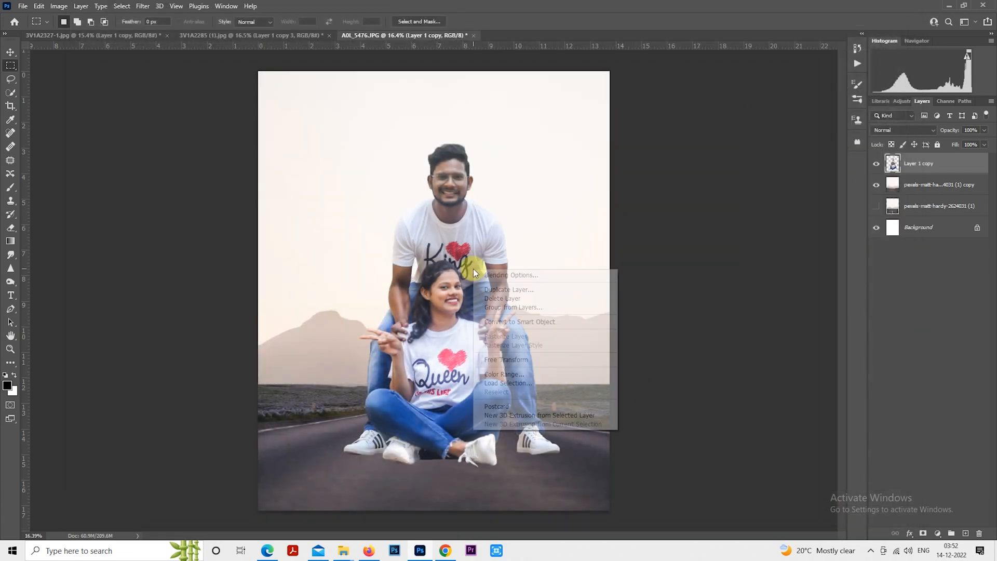
{"action": "left_click", "coordinate": [512, 357]}
{"action": "left_click_drag", "start_coordinate": [560, 140], "coordinate": [488, 288]}
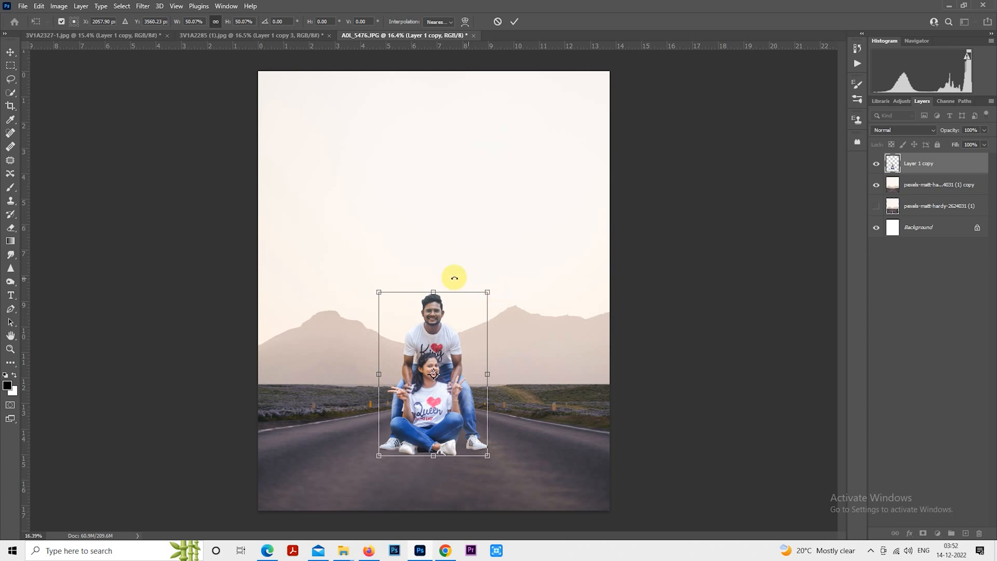
{"action": "key", "text": "Return"}
- Open a Tilt-Shift blur on the road background layer and move its focus lines down to the couple's feet
{"action": "left_click", "coordinate": [907, 193]}
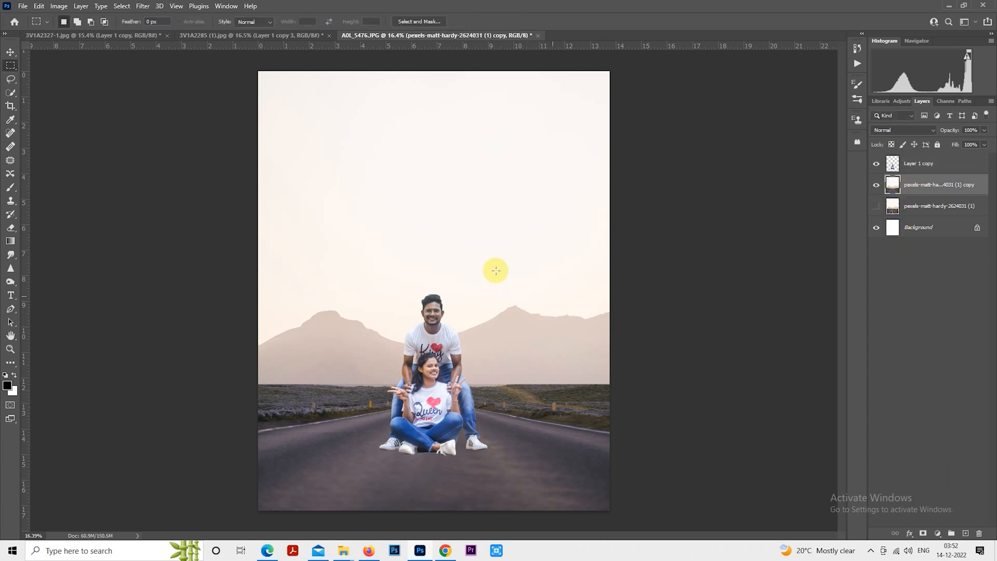
{"action": "scroll", "coordinate": [167, 67], "scroll_direction": "down", "scroll_amount": 1}
{"action": "left_click", "coordinate": [140, 7]}
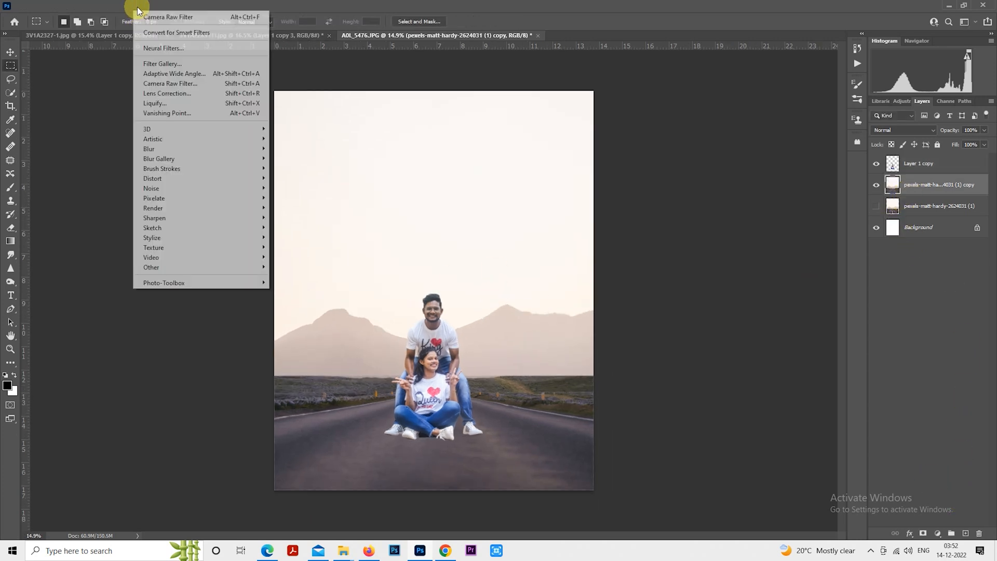
{"action": "mouse_move", "coordinate": [171, 149]}
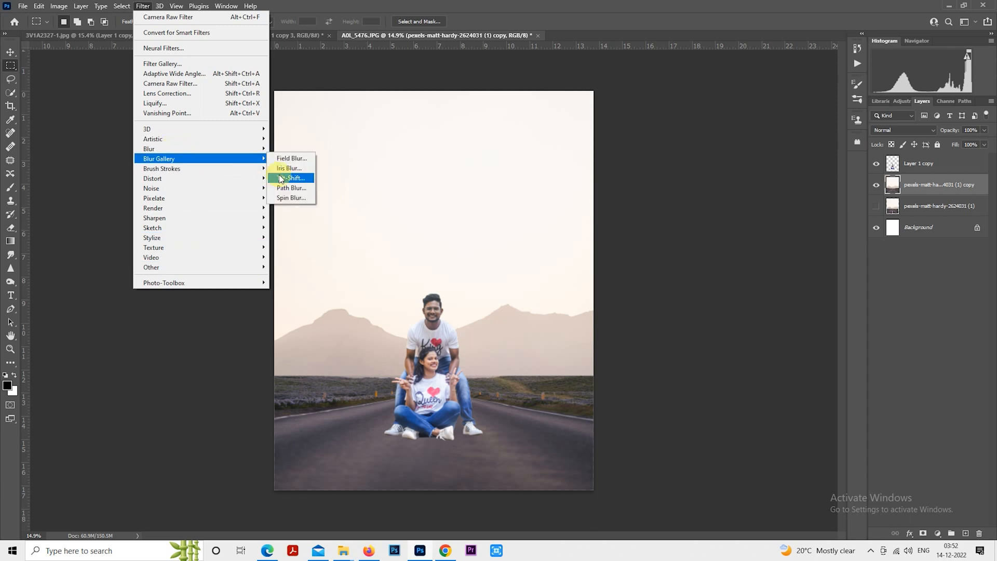
{"action": "left_click", "coordinate": [291, 177]}
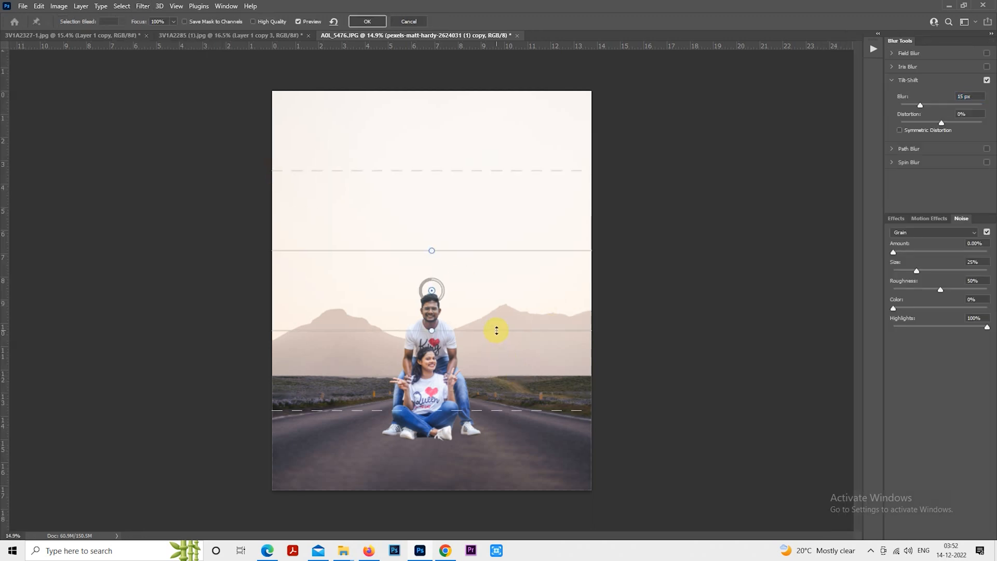
{"action": "left_click_drag", "start_coordinate": [496, 331], "coordinate": [504, 489]}
{"action": "left_click_drag", "start_coordinate": [490, 292], "coordinate": [485, 456]}
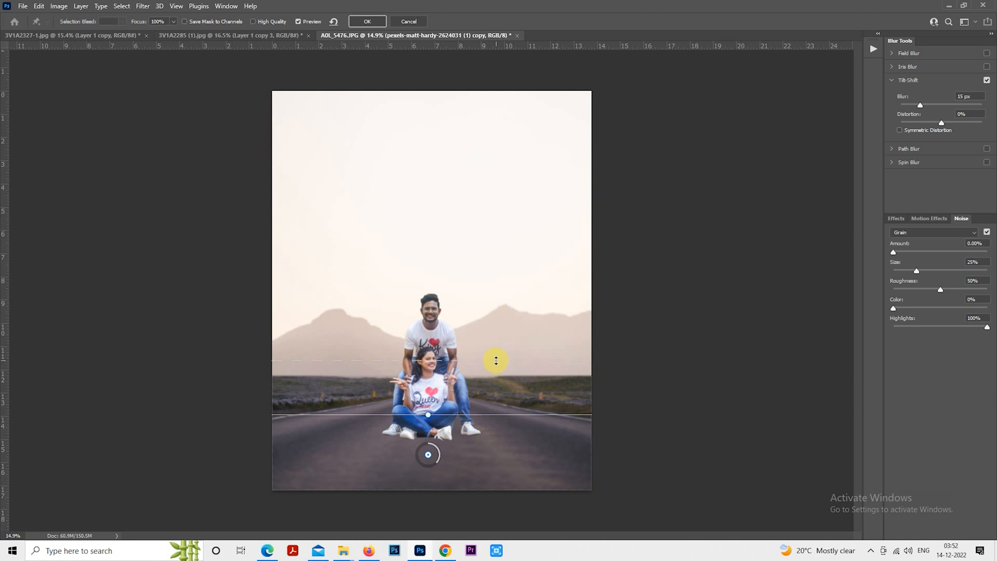
- Set the Tilt-Shift blur amount to 34 px and apply the blur
{"action": "left_click", "coordinate": [935, 105]}
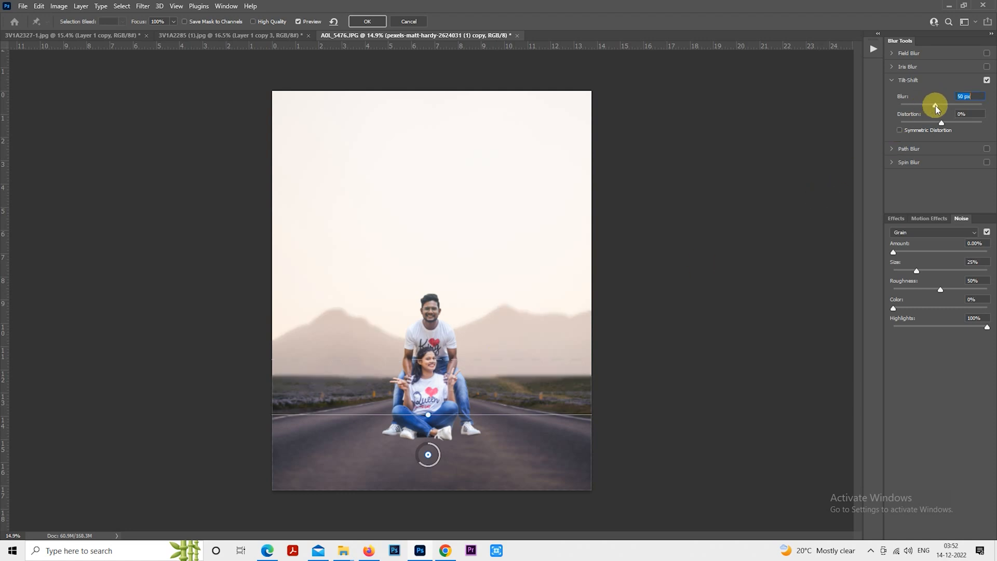
{"action": "left_click_drag", "start_coordinate": [520, 438], "coordinate": [520, 442]}
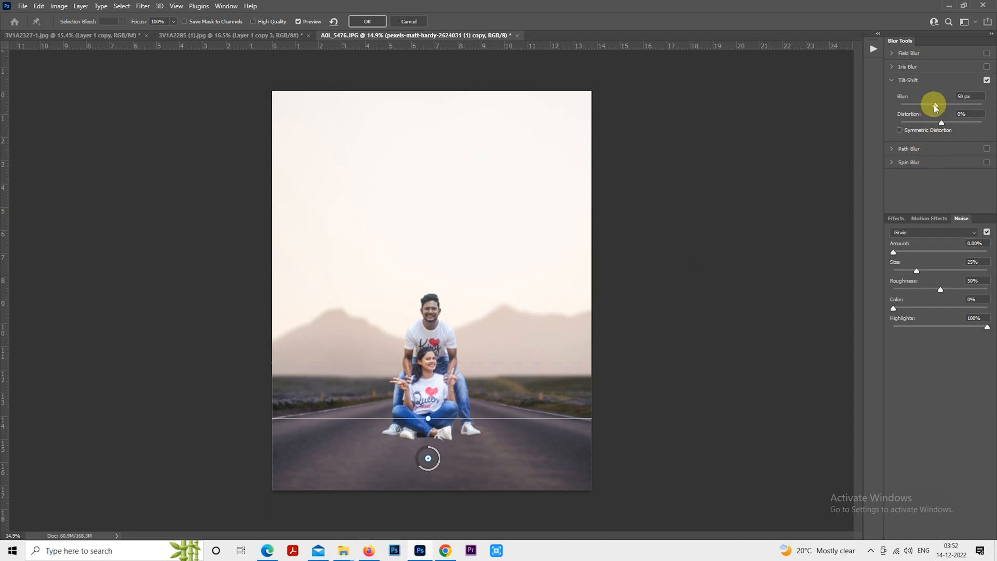
{"action": "left_click_drag", "start_coordinate": [934, 105], "coordinate": [932, 106]}
{"action": "left_click", "coordinate": [986, 81]}
{"action": "left_click", "coordinate": [986, 81]}
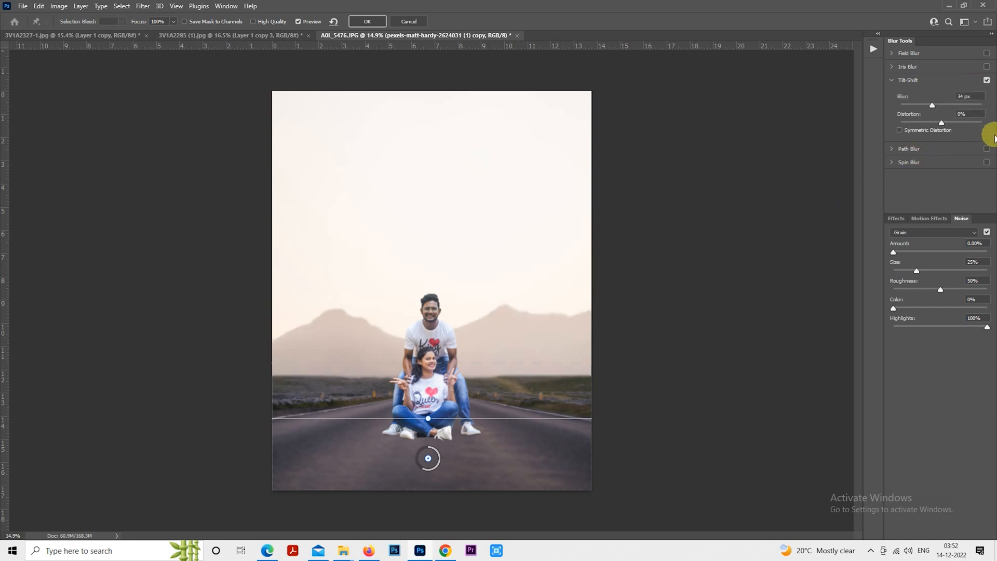
{"action": "left_click", "coordinate": [935, 104]}
{"action": "left_click", "coordinate": [378, 21]}
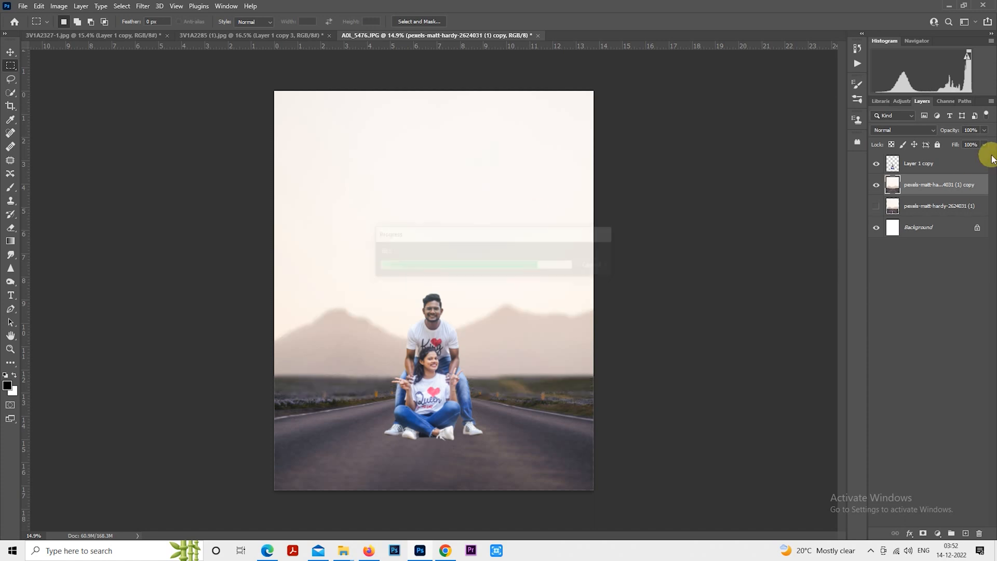
- Create a new layer and paint a large soft black spot beneath the couple with a soft round brush
{"action": "left_click", "coordinate": [967, 532]}
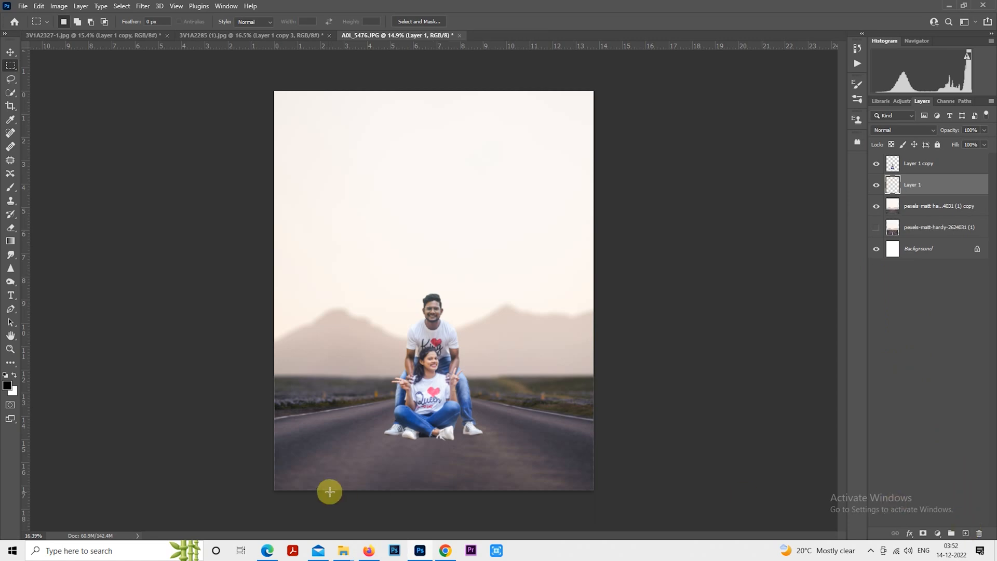
{"action": "scroll", "coordinate": [429, 465], "scroll_direction": "up", "scroll_amount": 6}
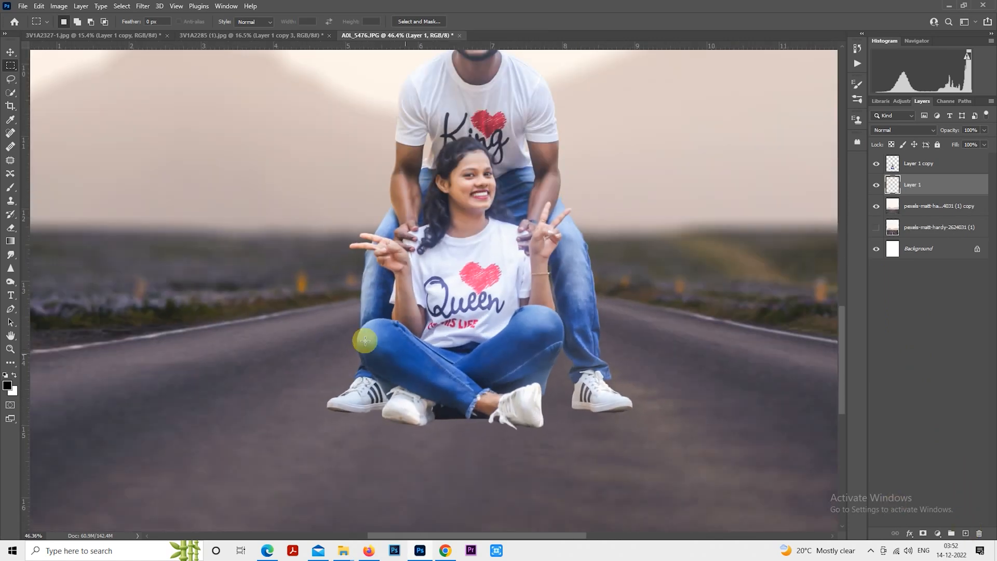
{"action": "scroll", "coordinate": [89, 226], "scroll_direction": "down", "scroll_amount": 2}
{"action": "left_click", "coordinate": [11, 188]}
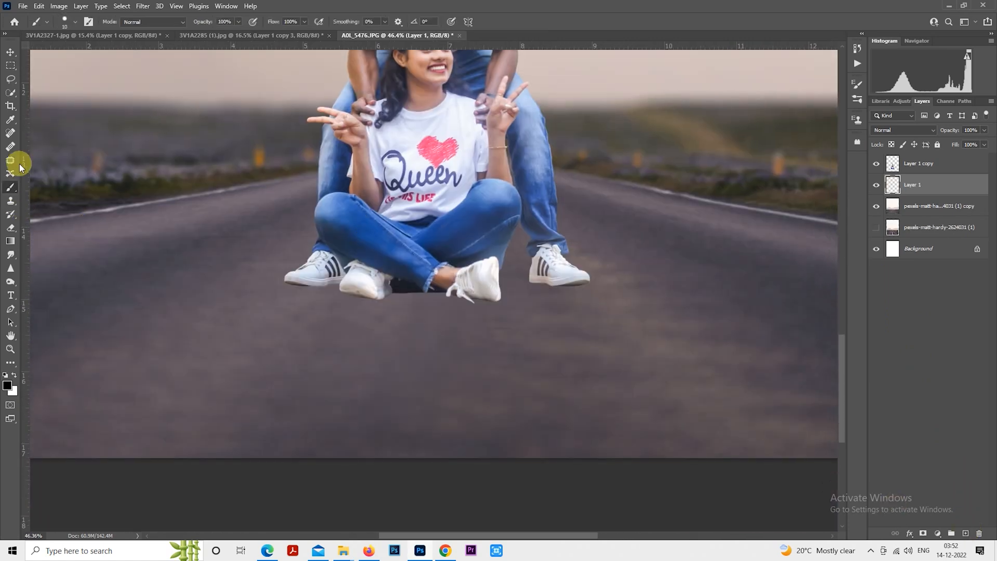
{"action": "left_click", "coordinate": [65, 21]}
{"action": "scroll", "coordinate": [120, 155], "scroll_direction": "up", "scroll_amount": 1}
{"action": "left_click", "coordinate": [140, 139]}
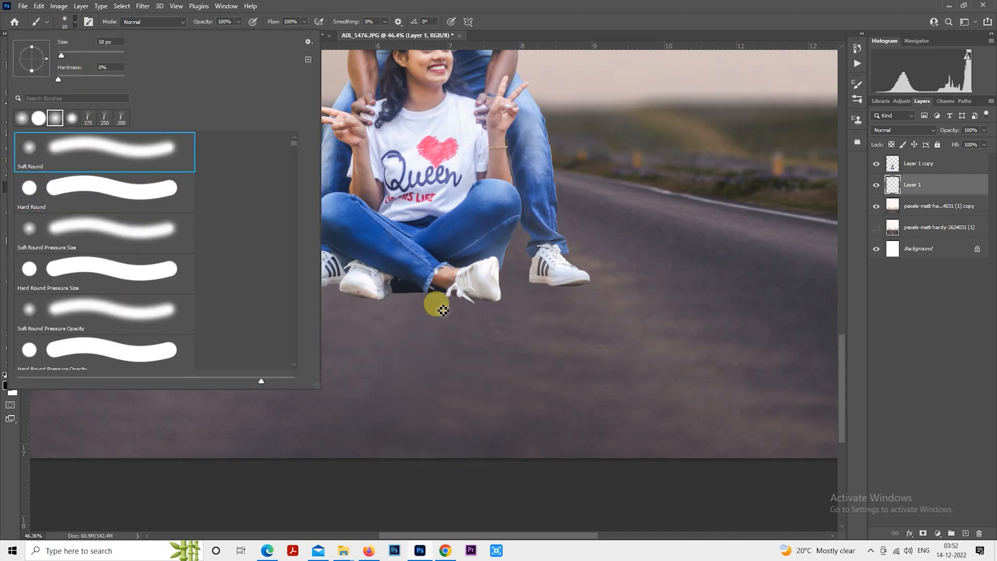
{"action": "left_click", "coordinate": [560, 366]}
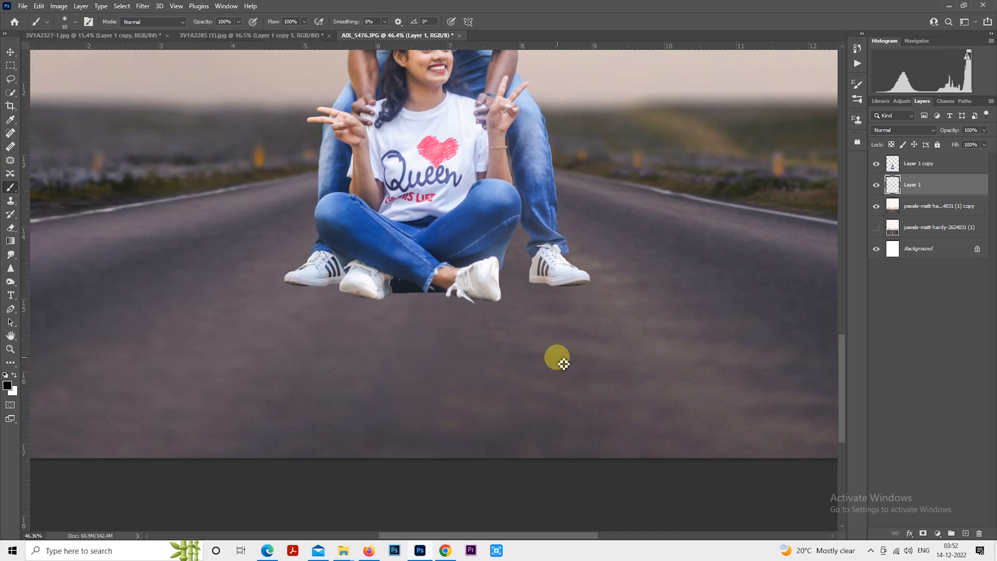
{"action": "key", "text": "bracketright"}
{"action": "key", "text": "bracketright"}
{"action": "key", "text": "bracketright"}
{"action": "key", "text": "bracketright"}
{"action": "key", "text": "bracketright"}
{"action": "key", "text": "bracketright"}
{"action": "key", "text": "bracketright"}
{"action": "key", "text": "bracketright"}
{"action": "key", "text": "bracketright"}
{"action": "key", "text": "bracketright"}
{"action": "key", "text": "bracketright"}
{"action": "key", "text": "bracketright"}
{"action": "key", "text": "bracketright"}
{"action": "key", "text": "bracketright"}
{"action": "key", "text": "bracketright"}
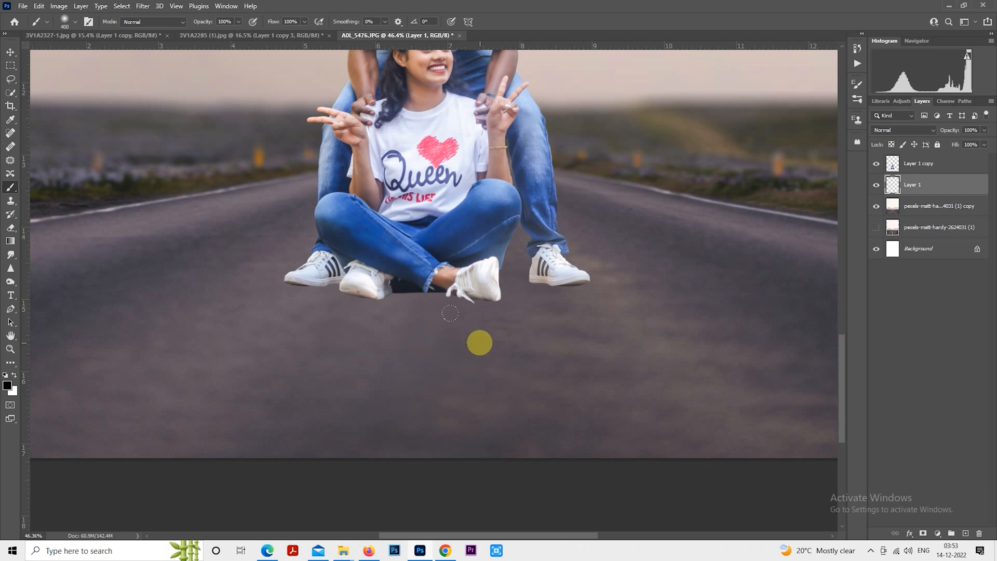
{"action": "left_click", "coordinate": [479, 342]}
{"action": "key", "text": "bracketright"}
{"action": "key", "text": "bracketright"}
{"action": "left_click", "coordinate": [11, 65]}
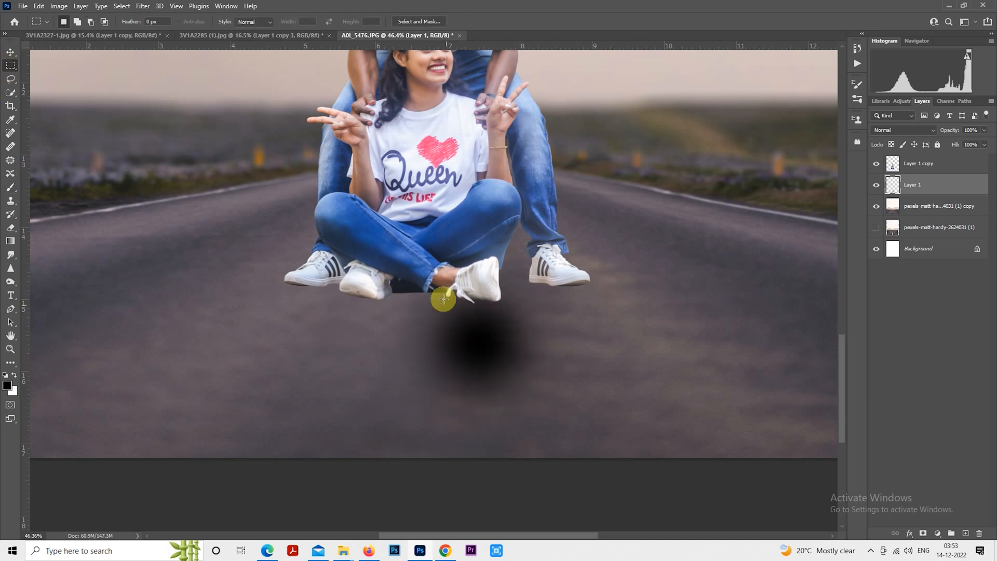
- Squash the black spot into a thin flat shadow band under the woman's shoes with Free Transform
{"action": "scroll", "coordinate": [474, 267], "scroll_direction": "up", "scroll_amount": 1}
{"action": "right_click", "coordinate": [477, 267]}
{"action": "left_click", "coordinate": [537, 356]}
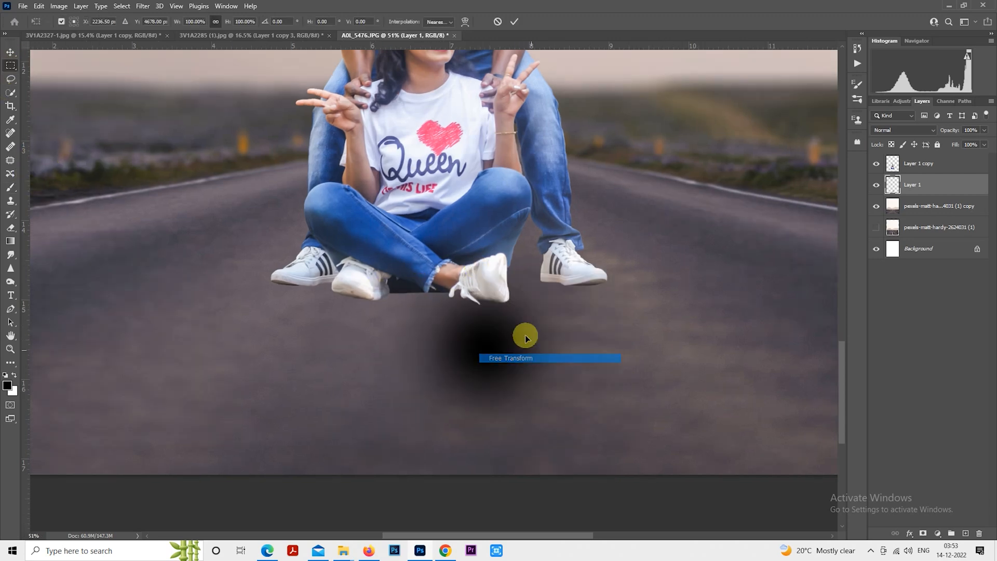
{"action": "left_click_drag", "start_coordinate": [485, 227], "coordinate": [478, 405]}
{"action": "left_click_drag", "start_coordinate": [510, 419], "coordinate": [233, 222]}
{"action": "scroll", "coordinate": [441, 338], "scroll_direction": "up", "scroll_amount": 5}
{"action": "left_click_drag", "start_coordinate": [287, 304], "coordinate": [589, 475]}
{"action": "left_click_drag", "start_coordinate": [546, 391], "coordinate": [496, 393]}
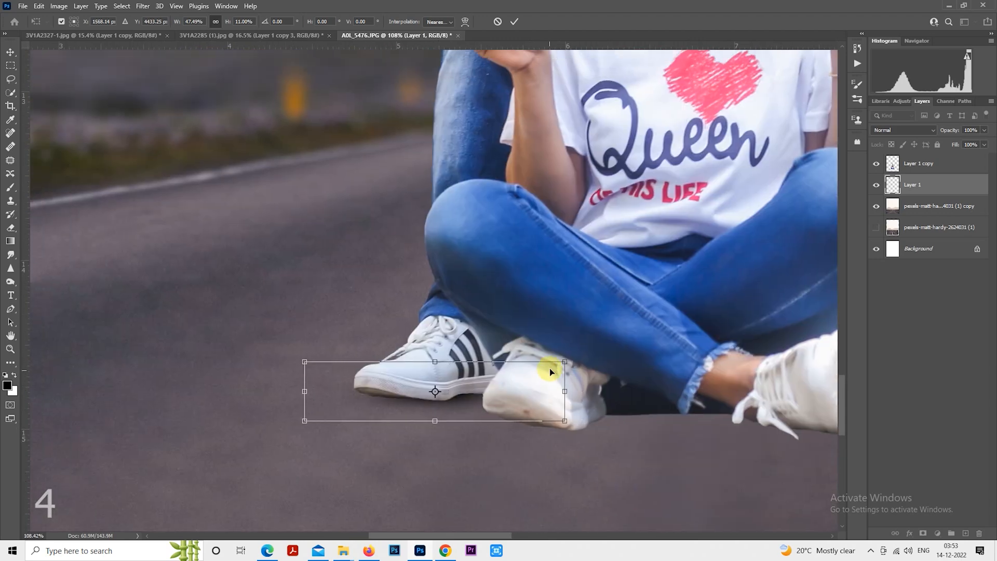
{"action": "left_click_drag", "start_coordinate": [563, 359], "coordinate": [623, 394]}
{"action": "left_click_drag", "start_coordinate": [543, 399], "coordinate": [511, 399]}
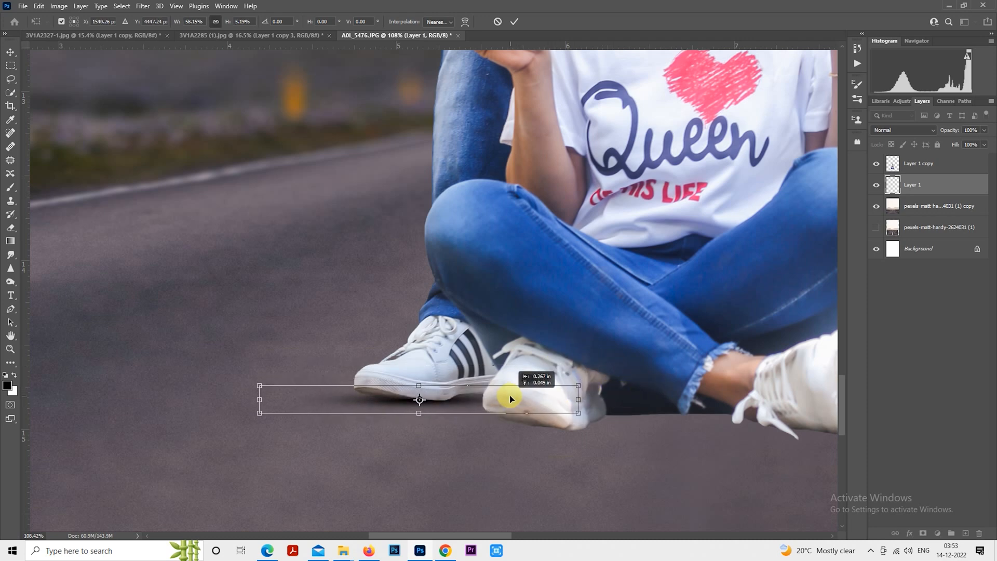
{"action": "key", "text": "Return"}
- Position the shadow under the woman's front shoe and duplicate the shadow layer
{"action": "scroll", "coordinate": [563, 409], "scroll_direction": "up", "scroll_amount": 3}
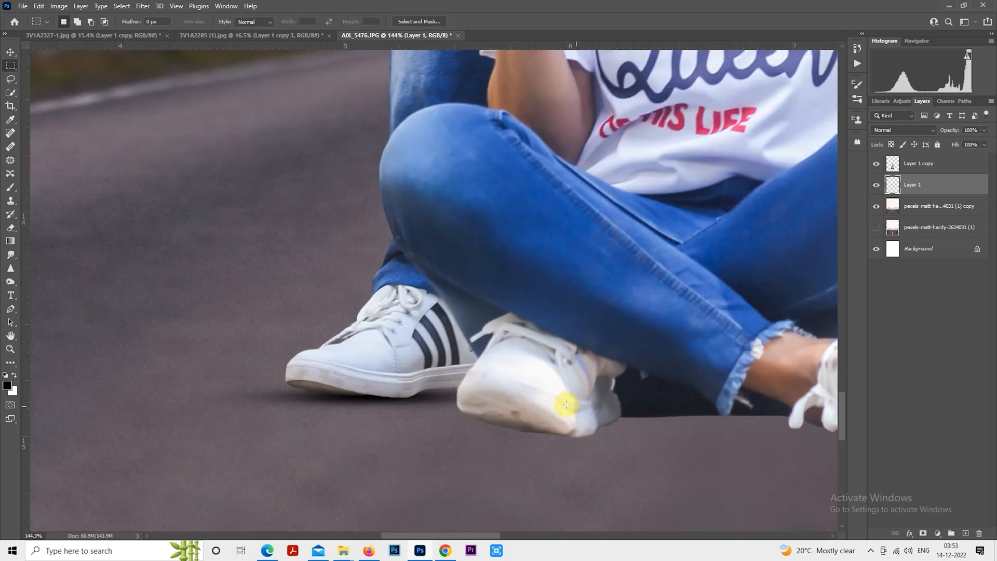
{"action": "scroll", "coordinate": [570, 407], "scroll_direction": "down", "scroll_amount": 2}
{"action": "left_click_drag", "start_coordinate": [597, 400], "coordinate": [403, 365]}
{"action": "scroll", "coordinate": [403, 366], "scroll_direction": "down", "scroll_amount": 4}
{"action": "scroll", "coordinate": [431, 358], "scroll_direction": "up", "scroll_amount": 2}
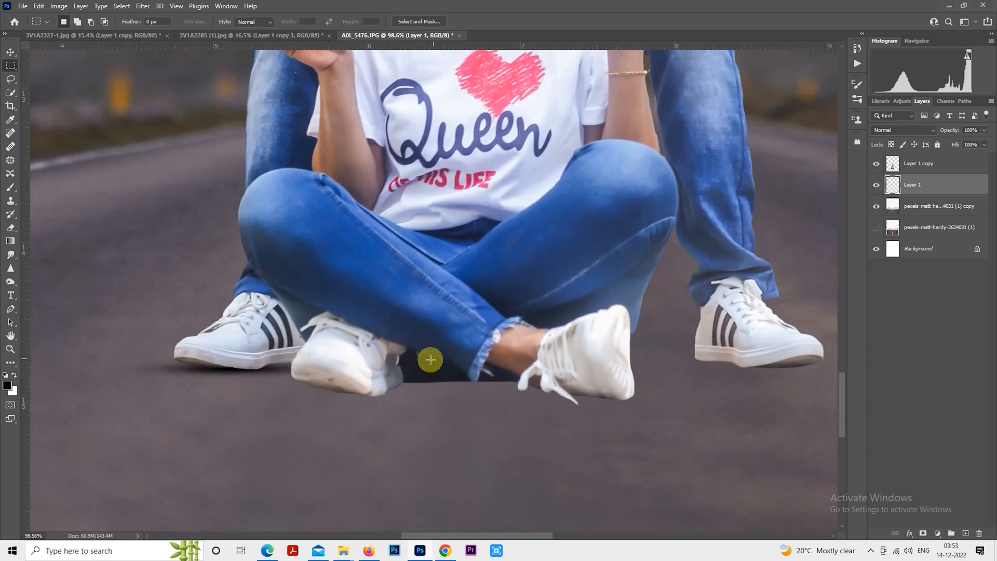
{"action": "scroll", "coordinate": [318, 374], "scroll_direction": "up", "scroll_amount": 1}
{"action": "left_click_drag", "start_coordinate": [310, 365], "coordinate": [311, 366]}
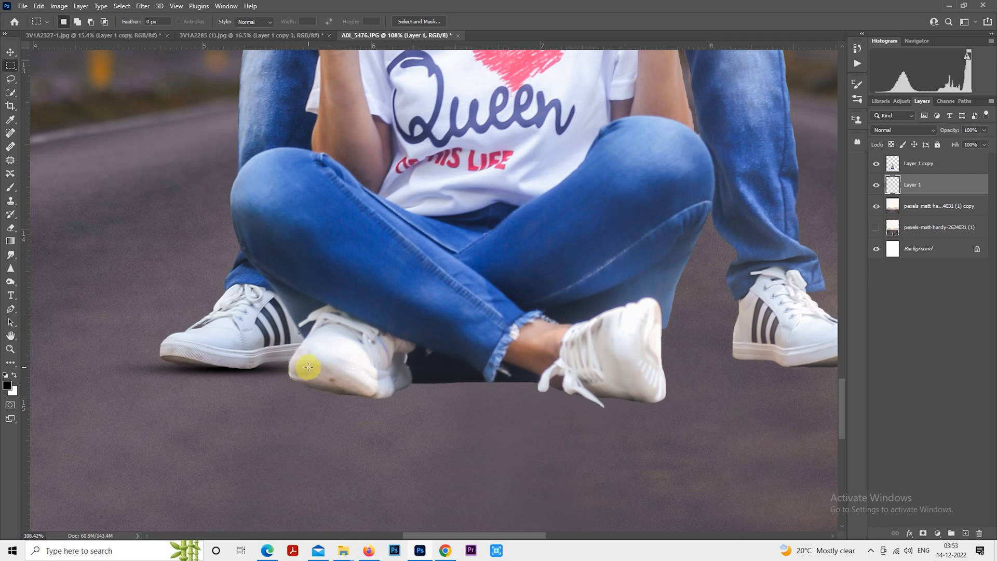
{"action": "scroll", "coordinate": [308, 367], "scroll_direction": "up", "scroll_amount": 1}
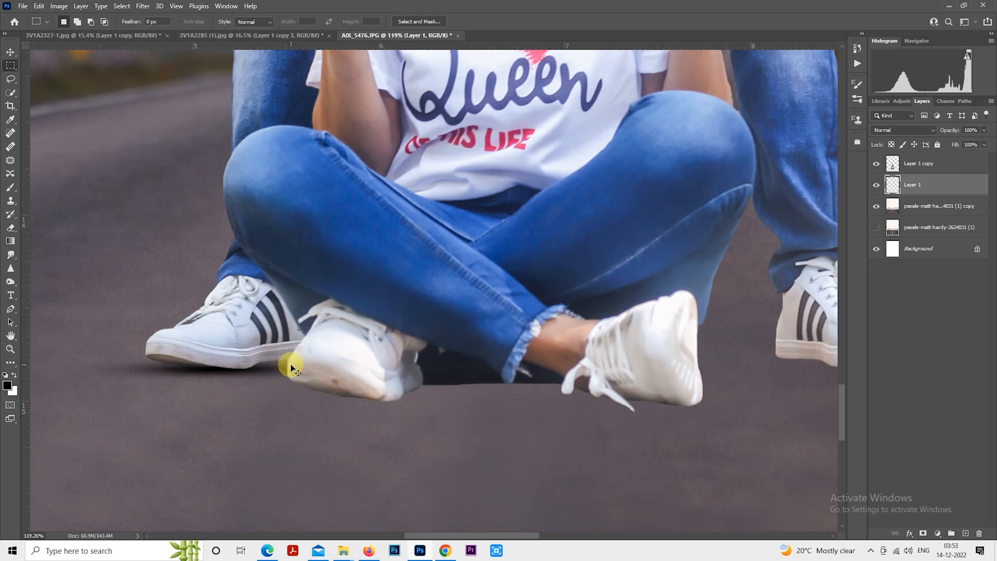
{"action": "left_click_drag", "start_coordinate": [293, 370], "coordinate": [342, 352]}
{"action": "key", "text": "ctrl+j"}
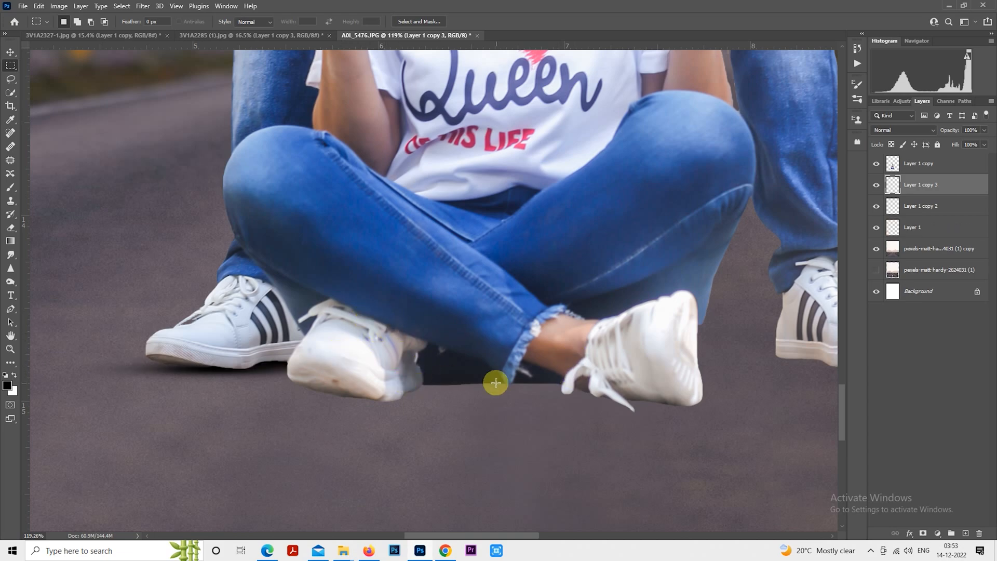
- Move the shadow copy under the man's right shoe and resize it with Free Transform to fit the sole
{"action": "key", "text": "h"}
{"action": "left_click_drag", "start_coordinate": [392, 379], "coordinate": [577, 351]}
{"action": "scroll", "coordinate": [584, 373], "scroll_direction": "up", "scroll_amount": 3}
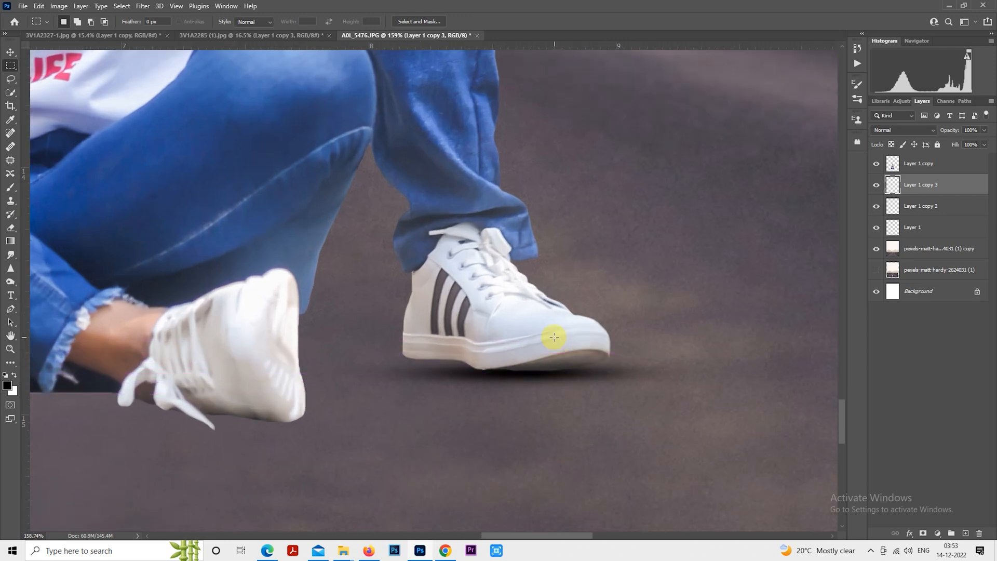
{"action": "right_click", "coordinate": [554, 338]}
{"action": "left_click", "coordinate": [602, 428]}
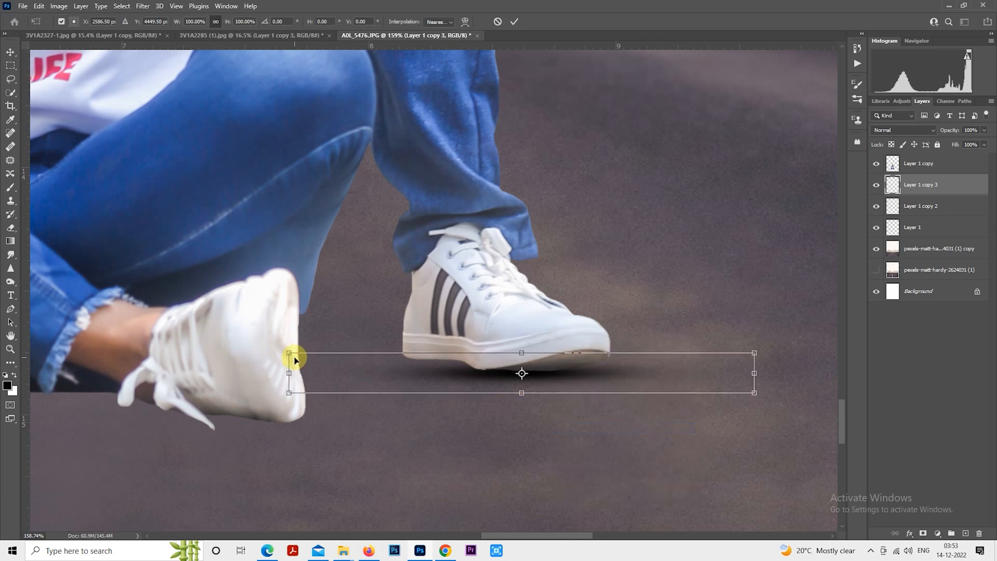
{"action": "left_click_drag", "start_coordinate": [294, 359], "coordinate": [385, 365]}
{"action": "left_click_drag", "start_coordinate": [640, 380], "coordinate": [531, 362]}
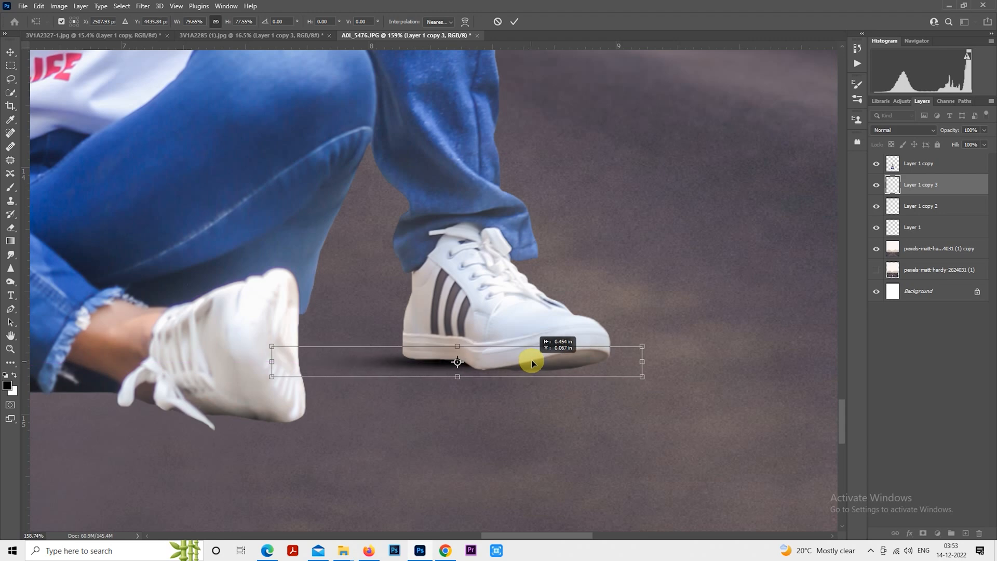
{"action": "key", "text": "Return"}
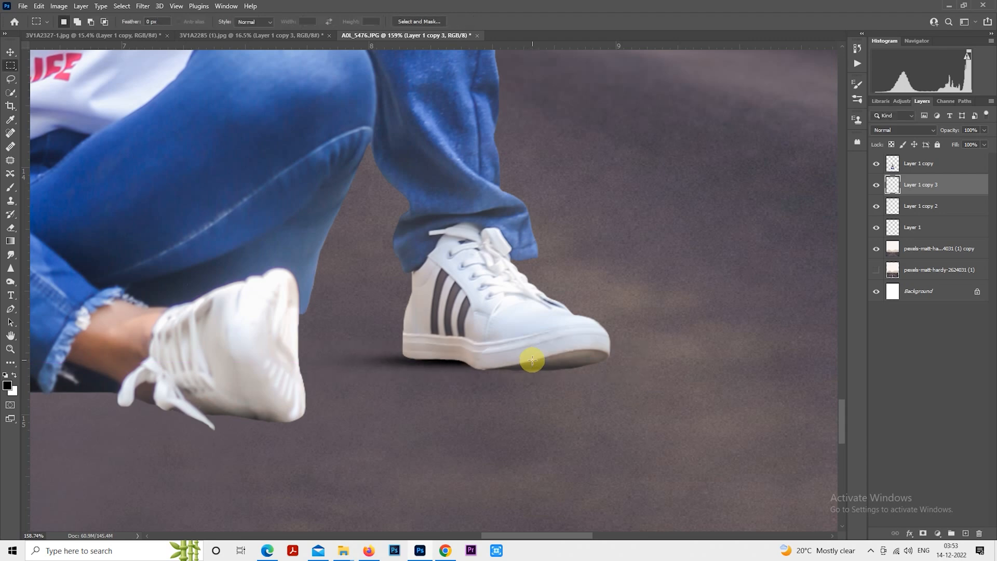
- Duplicate and place further shadow copies under the remaining shoes
{"action": "scroll", "coordinate": [532, 359], "scroll_direction": "up", "scroll_amount": 1}
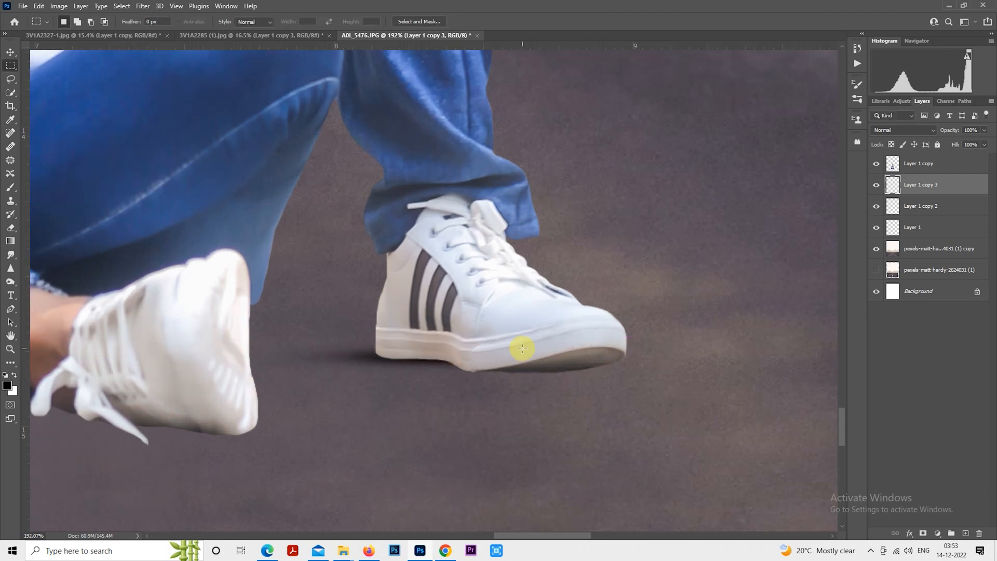
{"action": "left_click_drag", "start_coordinate": [522, 350], "coordinate": [609, 372], "text": "ctrl+alt"}
{"action": "scroll", "coordinate": [581, 373], "scroll_direction": "up", "scroll_amount": 2}
{"action": "left_click_drag", "start_coordinate": [529, 386], "coordinate": [530, 384], "text": "ctrl"}
{"action": "scroll", "coordinate": [532, 386], "scroll_direction": "down", "scroll_amount": 4}
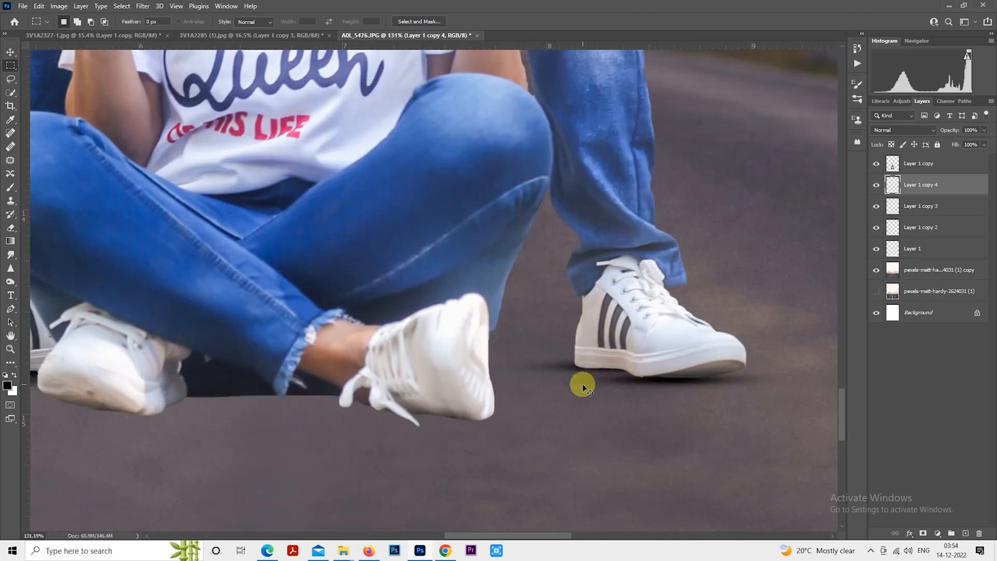
{"action": "left_click_drag", "start_coordinate": [581, 384], "coordinate": [325, 410], "text": "ctrl+alt"}
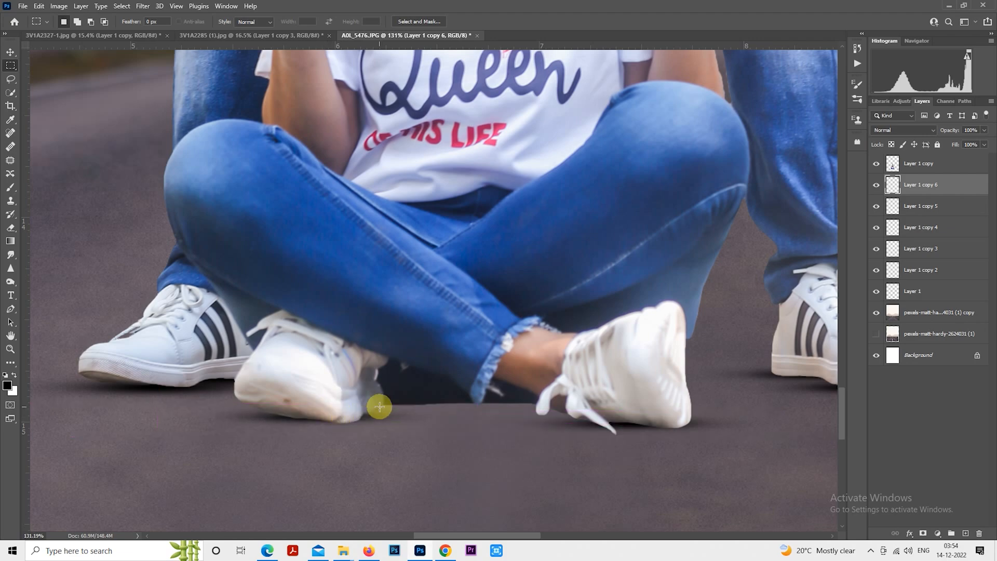
- Select all the shadow layers and merge them into one layer
{"action": "scroll", "coordinate": [385, 397], "scroll_direction": "down", "scroll_amount": 2}
{"action": "left_click", "coordinate": [919, 291], "text": "shift"}
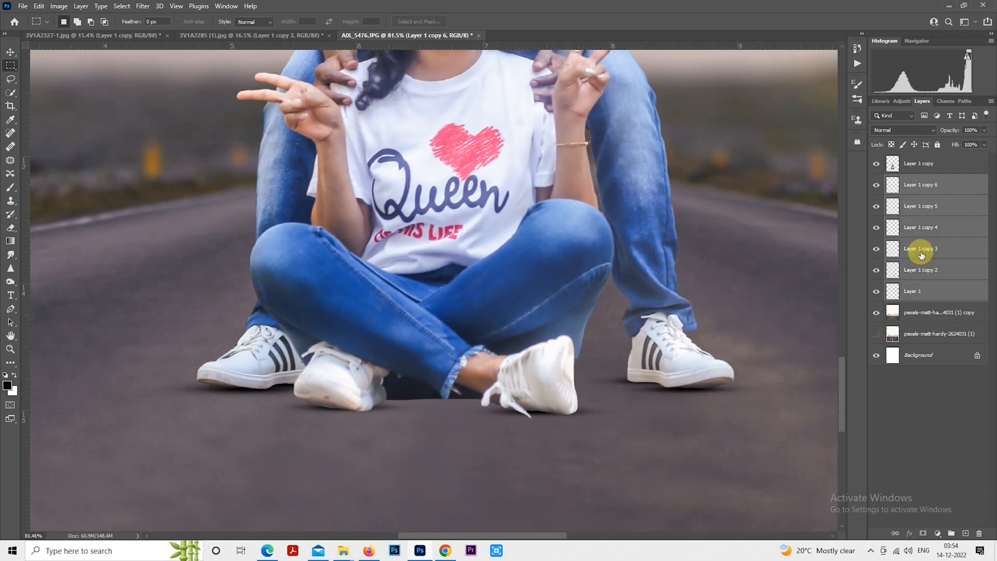
{"action": "right_click", "coordinate": [917, 252]}
{"action": "left_click", "coordinate": [825, 406]}
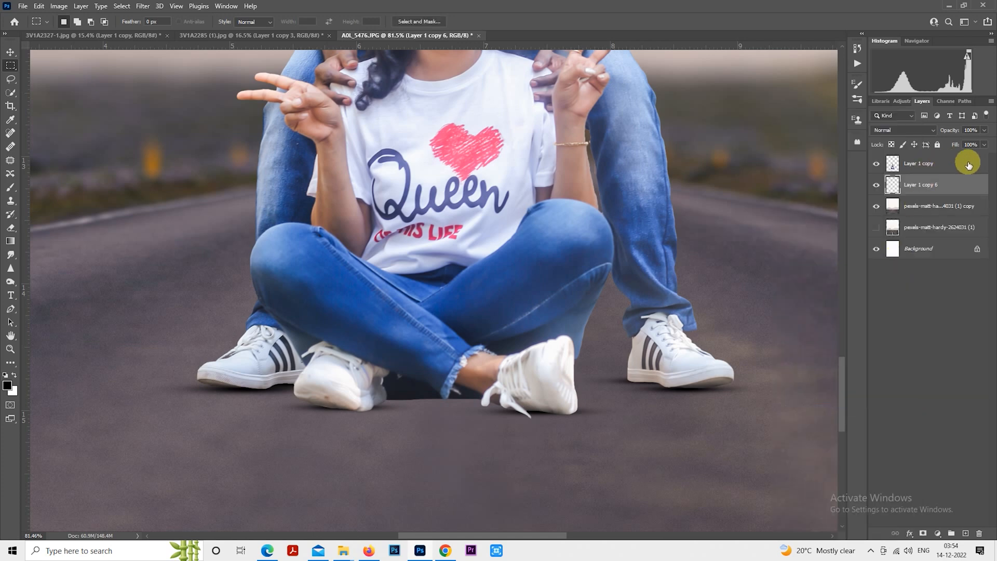
- Set the merged shadow layer's opacity to 56% and add a new empty layer above it
{"action": "left_click_drag", "start_coordinate": [954, 136], "coordinate": [925, 139]}
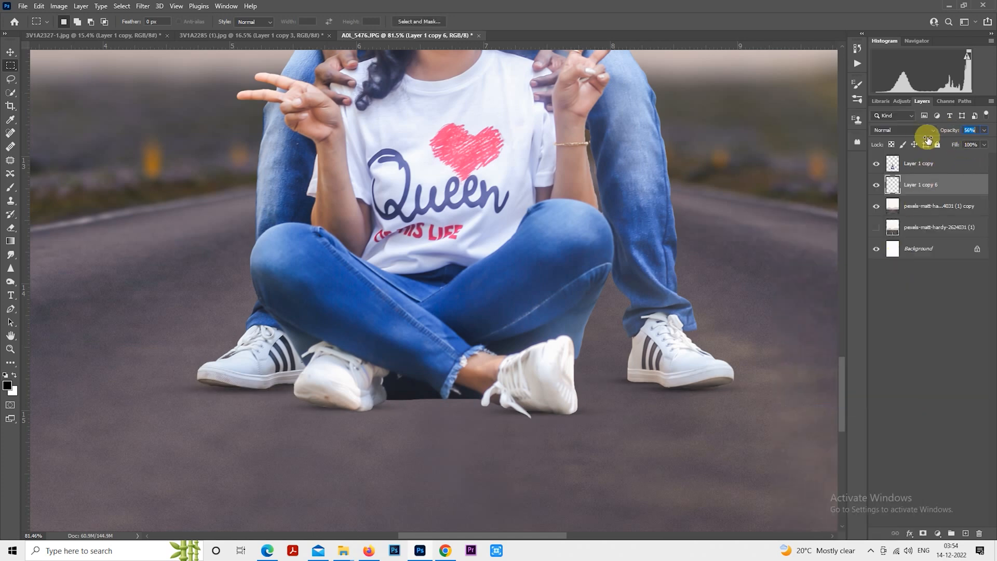
{"action": "left_click", "coordinate": [966, 534]}
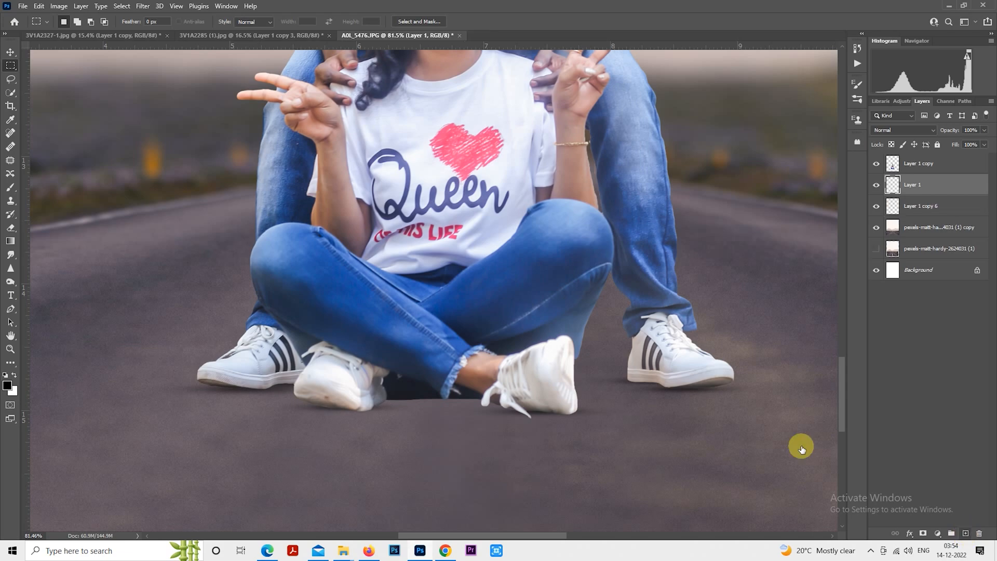
- Paint dark contact shadows along the soles of all the shoes on the new layer with the Brush tool, varying the brush size
{"action": "left_click", "coordinate": [11, 188]}
{"action": "scroll", "coordinate": [302, 386], "scroll_direction": "up", "scroll_amount": 5}
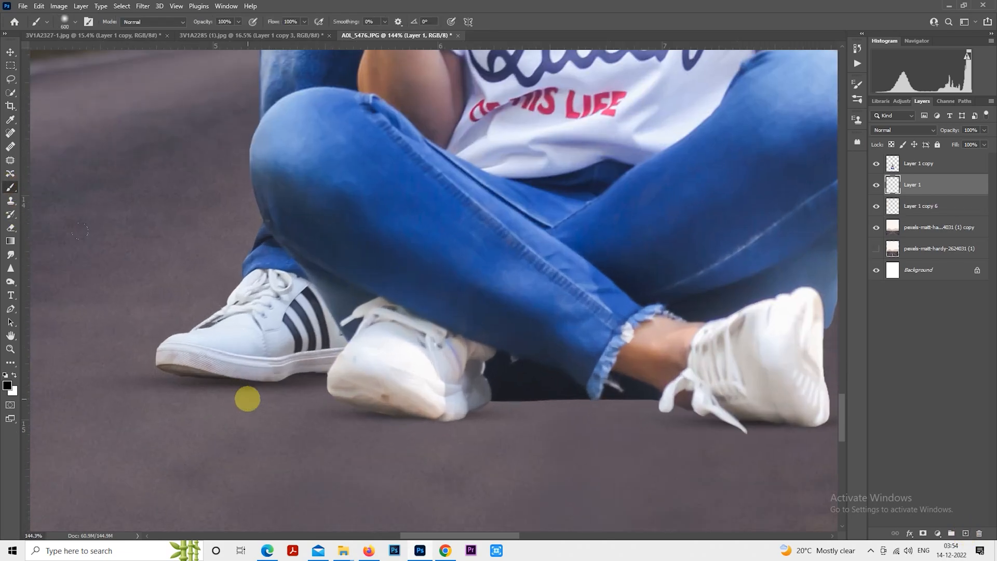
{"action": "key", "text": "bracketleft"}
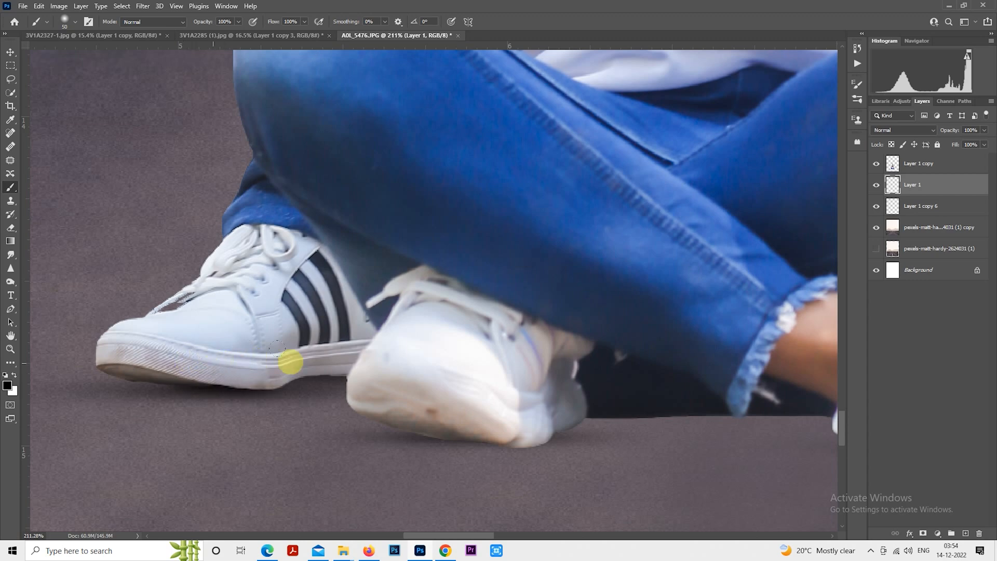
{"action": "left_click_drag", "start_coordinate": [297, 358], "coordinate": [340, 359]}
{"action": "key", "text": "bracketleft"}
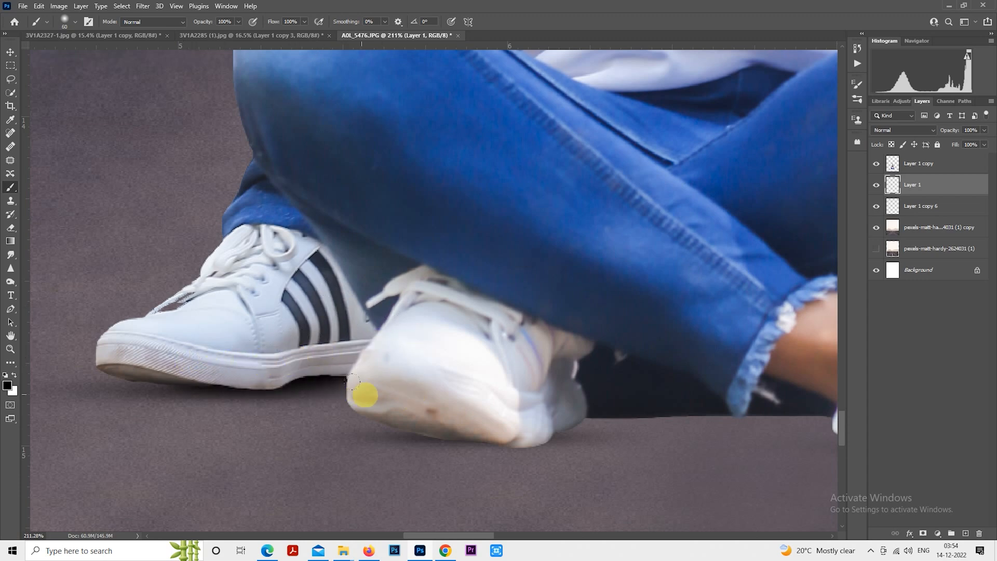
{"action": "mouse_move", "coordinate": [482, 405]}
{"action": "left_mouse_down"}
{"action": "mouse_move", "coordinate": [441, 403]}
{"action": "mouse_move", "coordinate": [519, 398]}
{"action": "mouse_move", "coordinate": [428, 398]}
{"action": "left_mouse_up"}
{"action": "mouse_move", "coordinate": [504, 416]}
{"action": "left_mouse_down"}
{"action": "mouse_move", "coordinate": [566, 408]}
{"action": "mouse_move", "coordinate": [569, 392]}
{"action": "mouse_move", "coordinate": [608, 382]}
{"action": "left_mouse_up"}
{"action": "key", "text": "bracketright"}
{"action": "left_click_drag", "start_coordinate": [546, 390], "coordinate": [742, 362]}
{"action": "left_click_drag", "start_coordinate": [590, 384], "coordinate": [726, 365]}
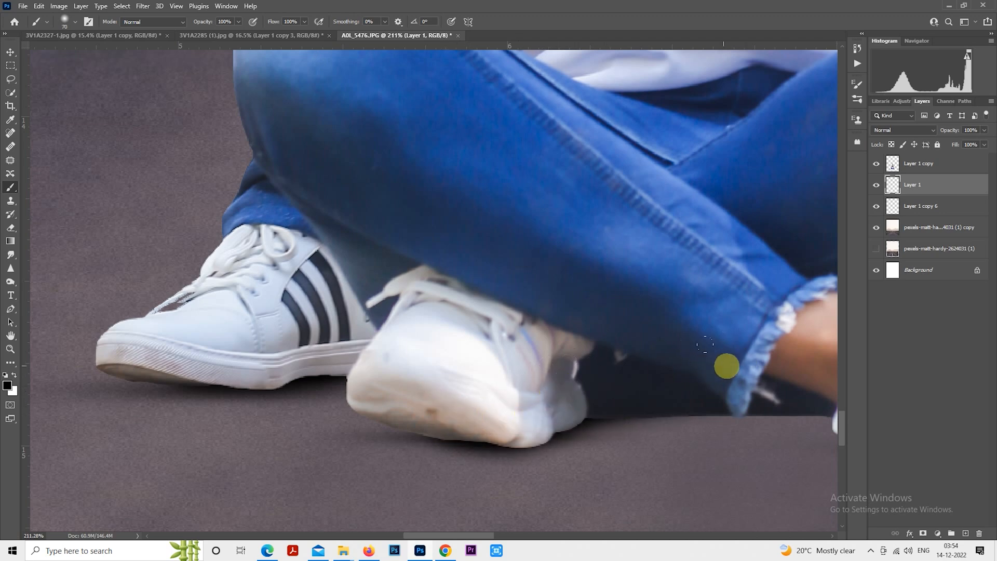
{"action": "mouse_move", "coordinate": [662, 354]}
{"action": "left_mouse_down"}
{"action": "mouse_move", "coordinate": [344, 334]}
{"action": "mouse_move", "coordinate": [301, 355]}
{"action": "mouse_move", "coordinate": [415, 328]}
{"action": "mouse_move", "coordinate": [342, 341]}
{"action": "mouse_move", "coordinate": [462, 336]}
{"action": "mouse_move", "coordinate": [421, 343]}
{"action": "left_mouse_up"}
{"action": "key", "text": "bracketleft"}
{"action": "mouse_move", "coordinate": [568, 364]}
{"action": "left_mouse_down"}
{"action": "mouse_move", "coordinate": [610, 377]}
{"action": "mouse_move", "coordinate": [463, 365]}
{"action": "mouse_move", "coordinate": [657, 388]}
{"action": "mouse_move", "coordinate": [412, 382]}
{"action": "mouse_move", "coordinate": [431, 397]}
{"action": "mouse_move", "coordinate": [473, 397]}
{"action": "mouse_move", "coordinate": [393, 396]}
{"action": "left_mouse_up"}
{"action": "key", "text": "bracketleft"}
{"action": "mouse_move", "coordinate": [659, 340]}
{"action": "left_mouse_down"}
{"action": "mouse_move", "coordinate": [727, 337]}
{"action": "mouse_move", "coordinate": [427, 366]}
{"action": "mouse_move", "coordinate": [444, 346]}
{"action": "mouse_move", "coordinate": [409, 367]}
{"action": "mouse_move", "coordinate": [383, 362]}
{"action": "mouse_move", "coordinate": [486, 360]}
{"action": "mouse_move", "coordinate": [427, 352]}
{"action": "mouse_move", "coordinate": [521, 363]}
{"action": "mouse_move", "coordinate": [469, 365]}
{"action": "mouse_move", "coordinate": [542, 358]}
{"action": "mouse_move", "coordinate": [481, 366]}
{"action": "mouse_move", "coordinate": [553, 365]}
{"action": "left_mouse_up"}
{"action": "key", "text": "bracketleft"}
{"action": "key", "text": "bracketright"}
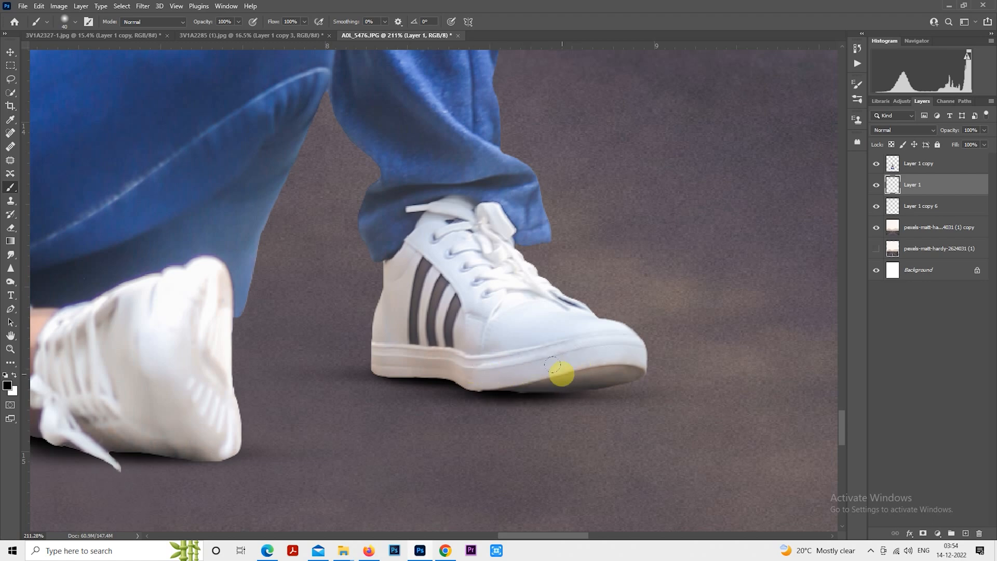
- Lower the painted shadow layer's opacity to 51%
{"action": "left_click_drag", "start_coordinate": [954, 130], "coordinate": [932, 141]}
{"action": "scroll", "coordinate": [659, 353], "scroll_direction": "down", "scroll_amount": 10}
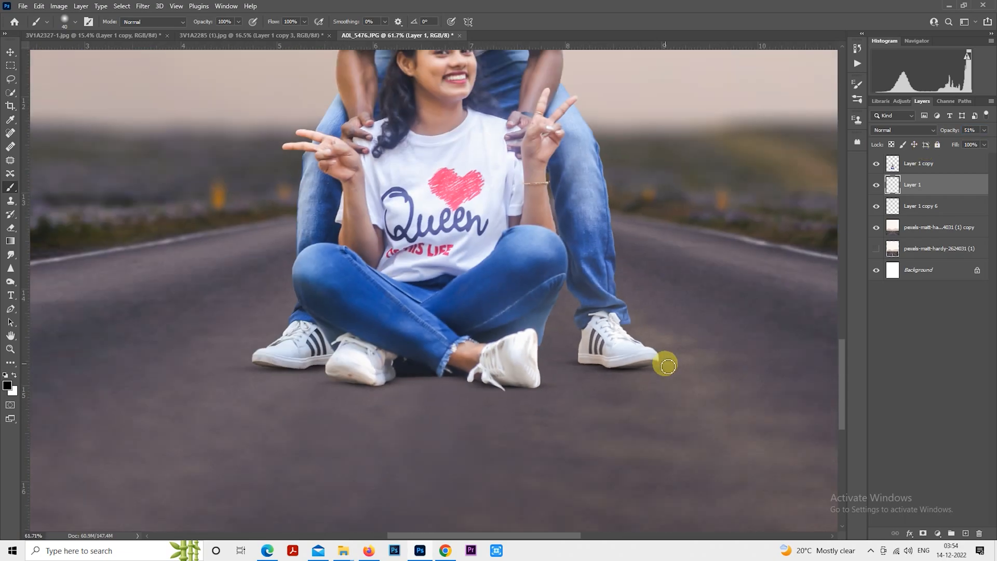
{"action": "scroll", "coordinate": [665, 370], "scroll_direction": "down", "scroll_amount": 2}
{"action": "scroll", "coordinate": [594, 322], "scroll_direction": "up", "scroll_amount": 2}
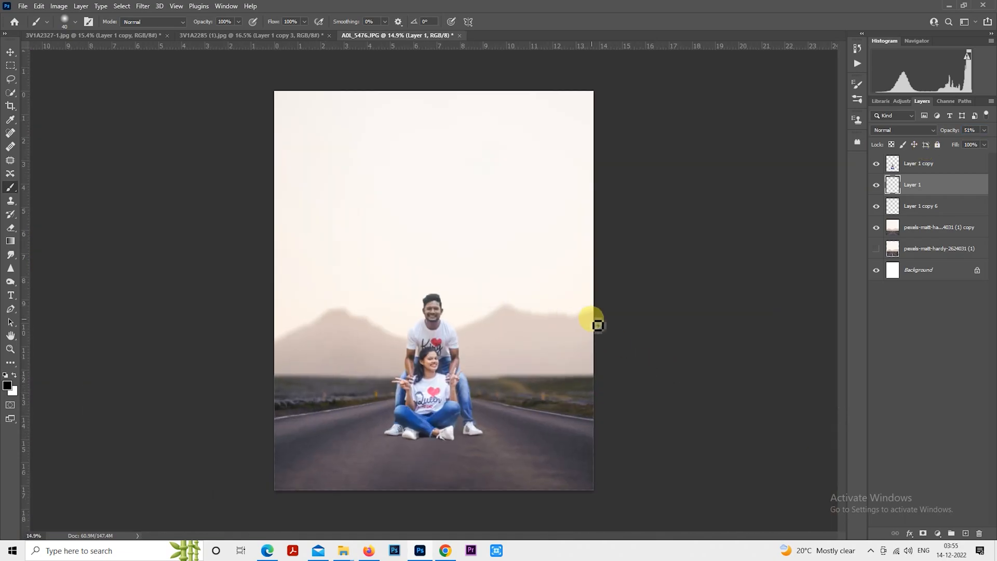
- Select the couple layer and remove blemishes from the man's forehead and cheeks with the Spot Healing Brush
{"action": "left_click", "coordinate": [903, 171]}
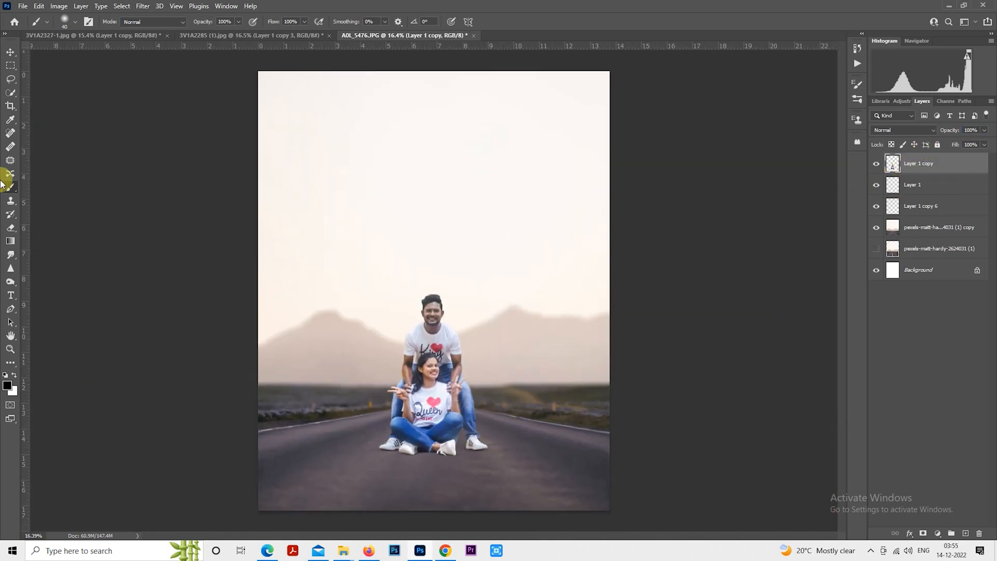
{"action": "left_click", "coordinate": [9, 136]}
{"action": "scroll", "coordinate": [474, 344], "scroll_direction": "up", "scroll_amount": 10}
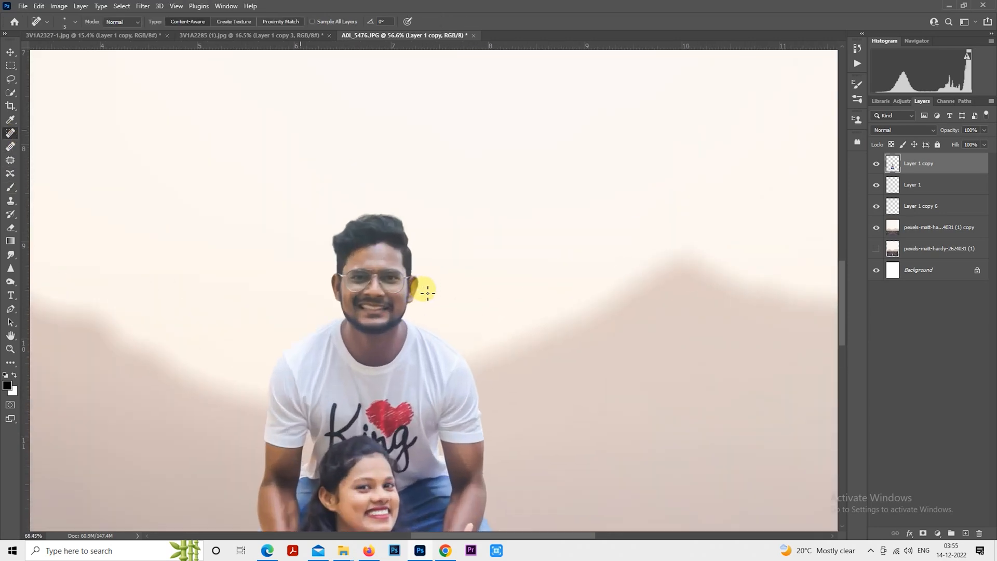
{"action": "scroll", "coordinate": [385, 239], "scroll_direction": "up", "scroll_amount": 5}
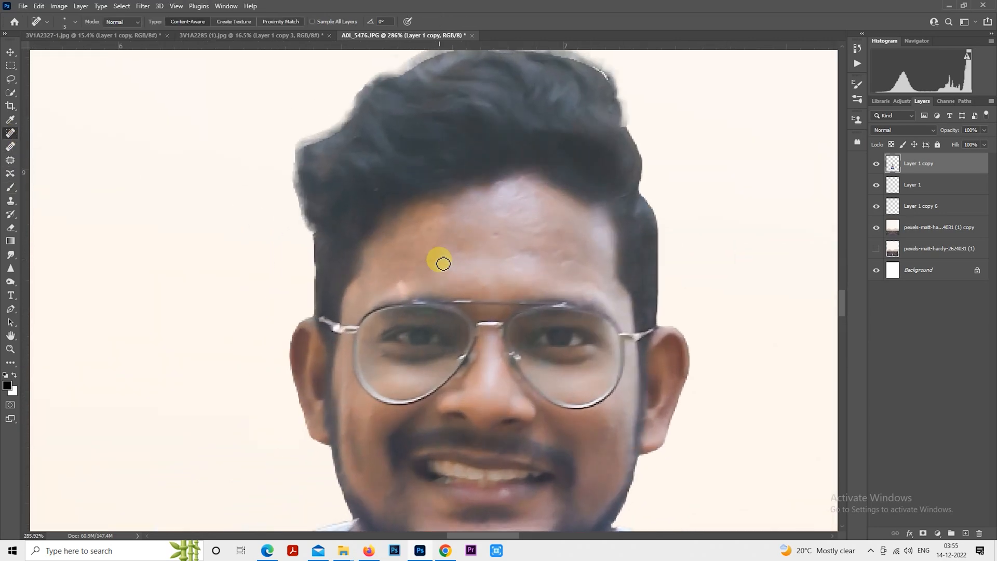
{"action": "key", "text": "bracketright"}
{"action": "key", "text": "bracketright"}
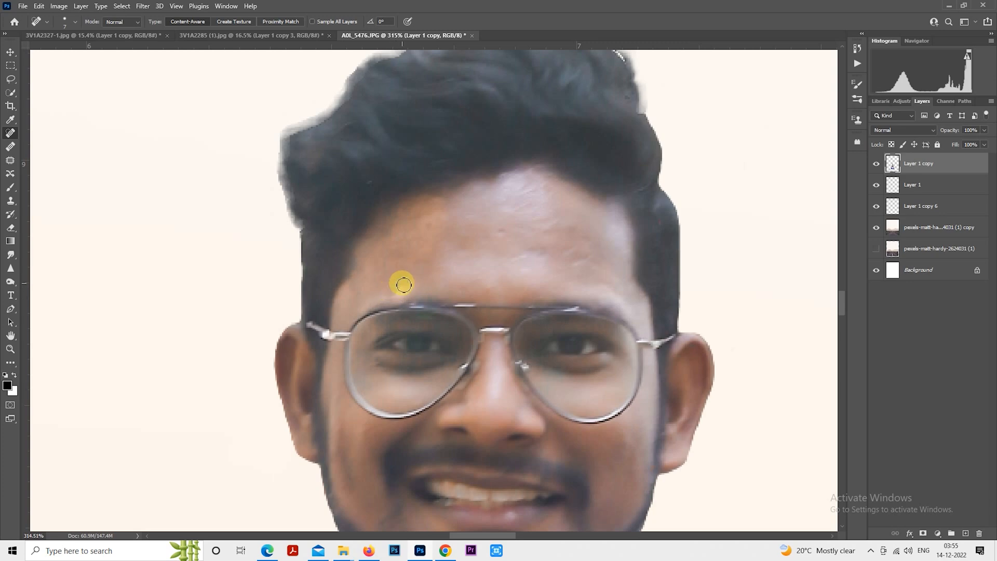
{"action": "left_click", "coordinate": [465, 243]}
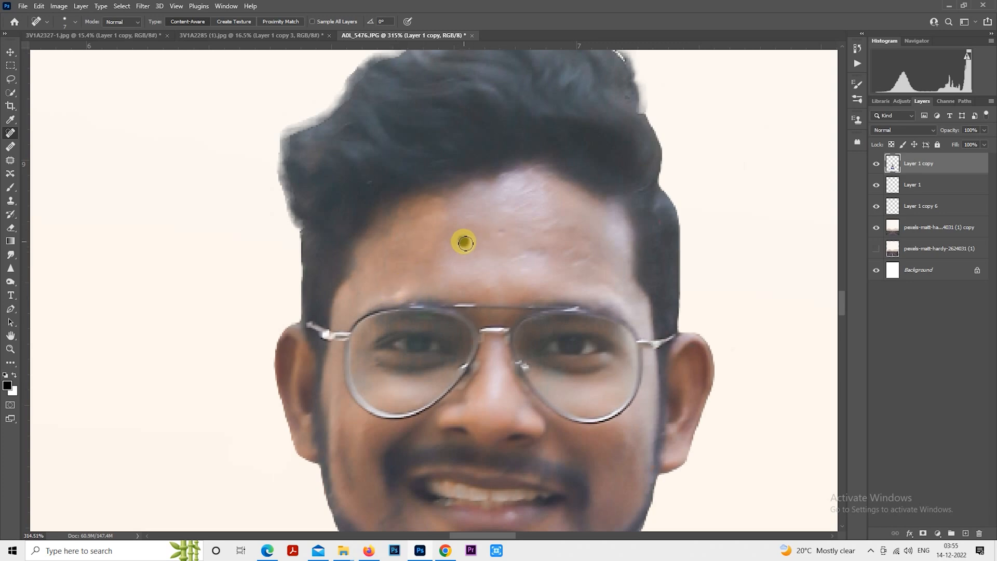
{"action": "left_click_drag", "start_coordinate": [465, 242], "coordinate": [480, 251]}
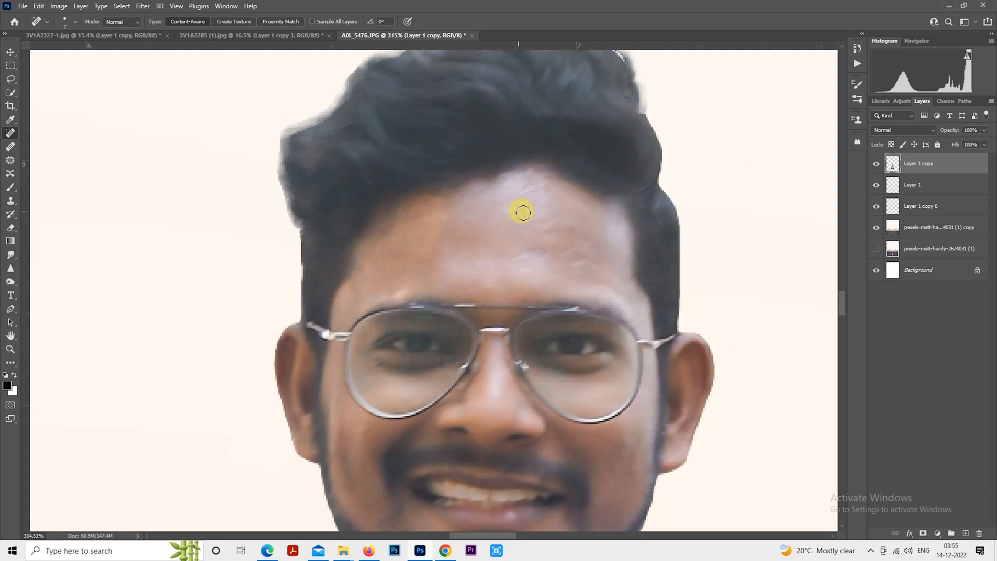
{"action": "left_click", "coordinate": [541, 194]}
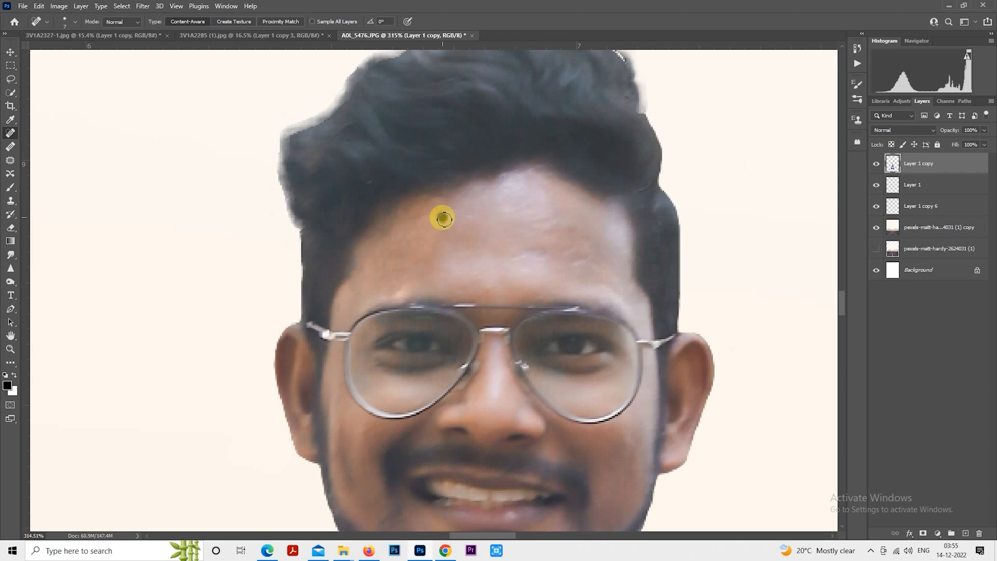
{"action": "left_click", "coordinate": [443, 218]}
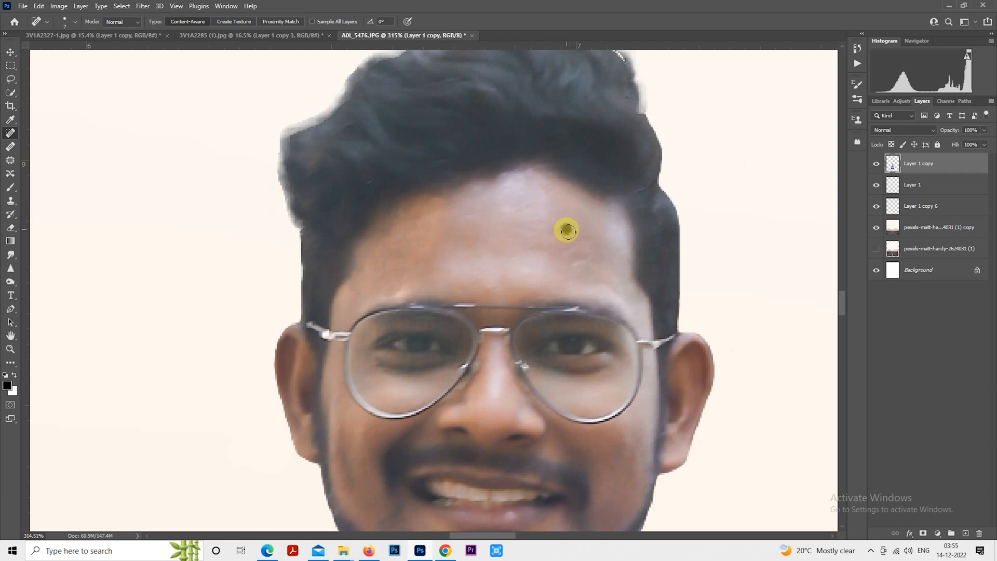
{"action": "mouse_move", "coordinate": [593, 259]}
{"action": "left_mouse_down"}
{"action": "mouse_move", "coordinate": [583, 236]}
{"action": "mouse_move", "coordinate": [563, 231]}
{"action": "mouse_move", "coordinate": [543, 248]}
{"action": "left_mouse_up"}
{"action": "left_click_drag", "start_coordinate": [559, 290], "coordinate": [524, 195]}
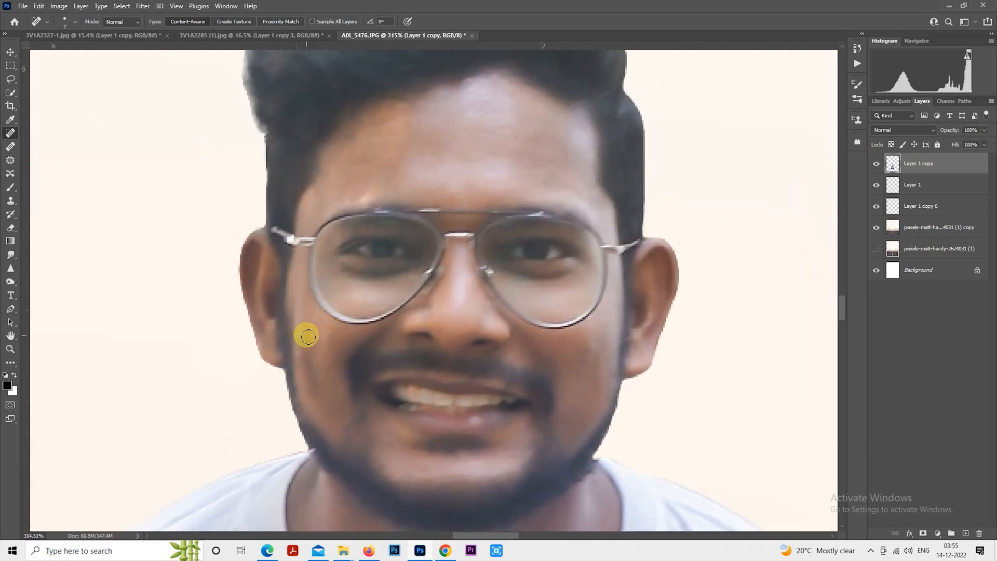
{"action": "mouse_move", "coordinate": [307, 337]}
{"action": "left_mouse_down"}
{"action": "mouse_move", "coordinate": [315, 397]}
{"action": "mouse_move", "coordinate": [307, 348]}
{"action": "mouse_move", "coordinate": [329, 336]}
{"action": "mouse_move", "coordinate": [310, 351]}
{"action": "left_mouse_up"}
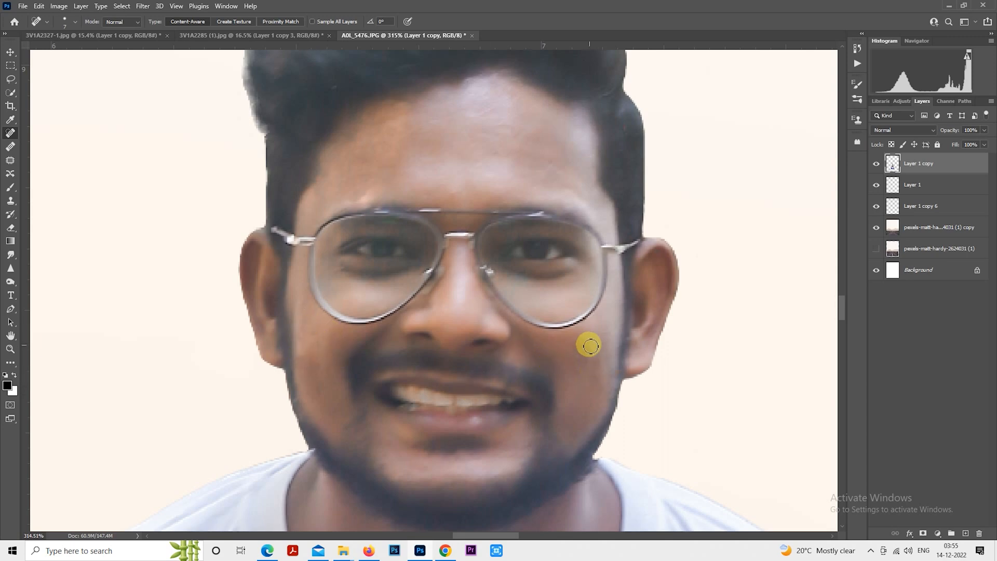
- Apply the Photo-Toolbox SkinFiner filter to smooth the couple's skin with its default settings
{"action": "scroll", "coordinate": [571, 207], "scroll_direction": "down", "scroll_amount": 5}
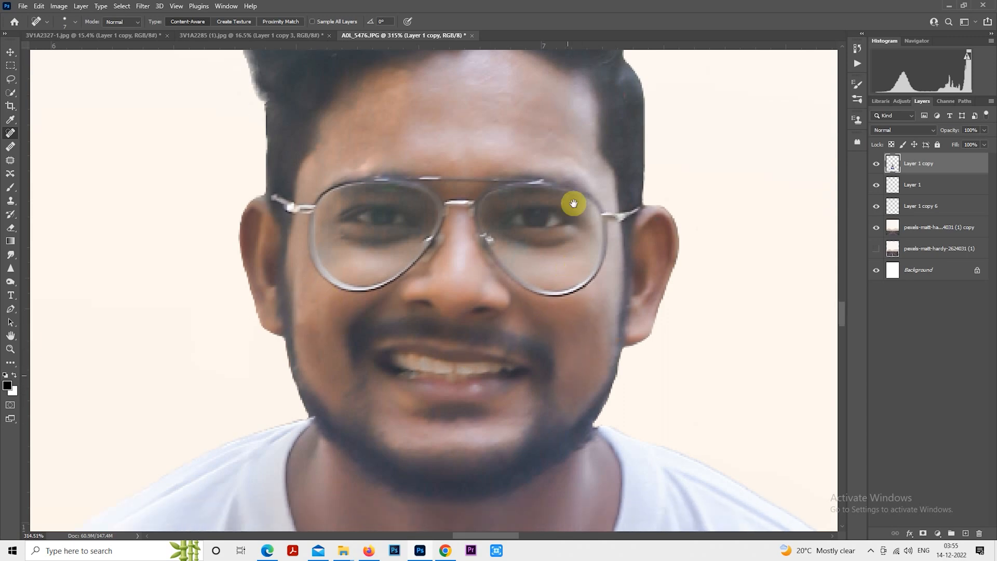
{"action": "key", "text": "ctrl+0"}
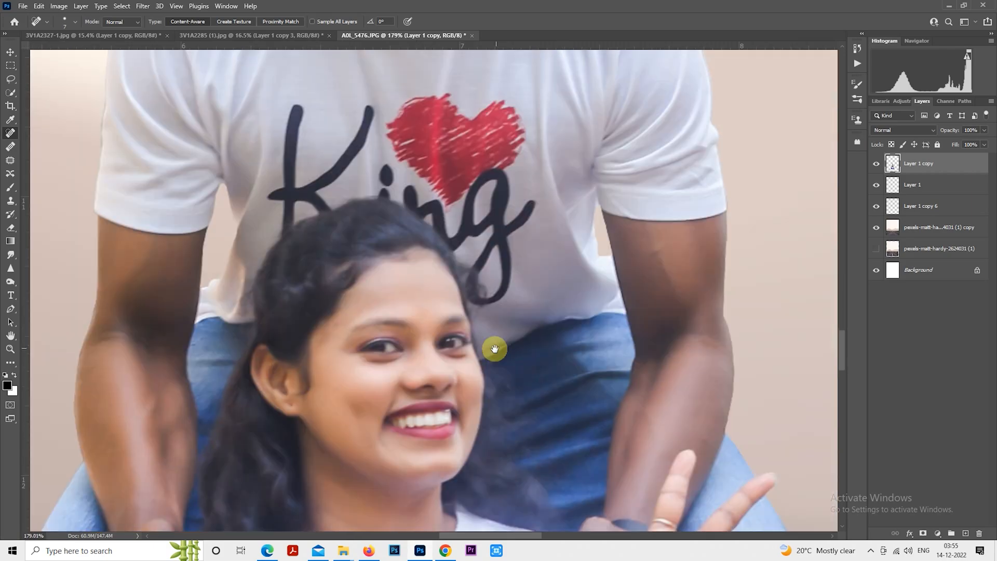
{"action": "scroll", "coordinate": [495, 345], "scroll_direction": "up", "scroll_amount": 6}
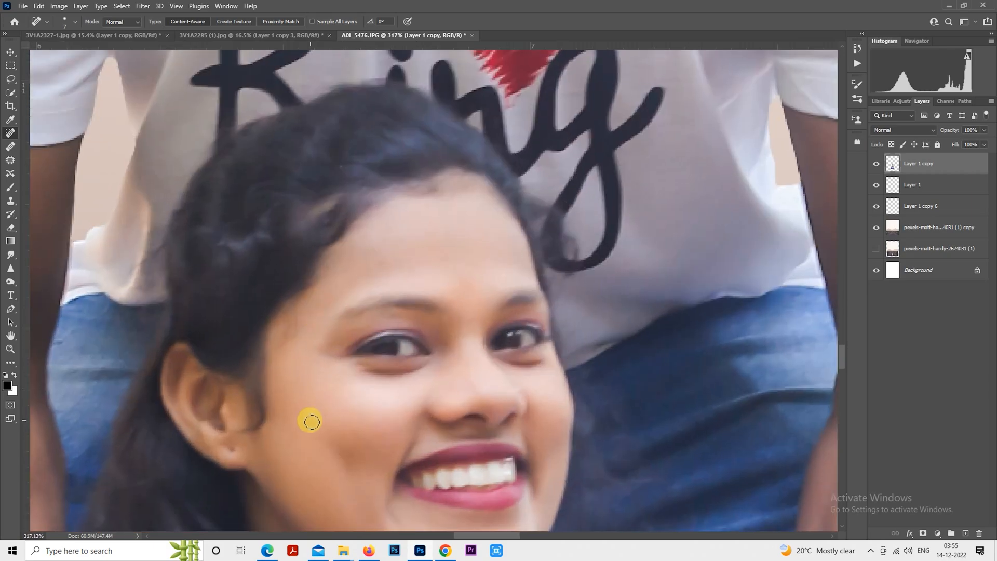
{"action": "scroll", "coordinate": [431, 283], "scroll_direction": "down", "scroll_amount": 4}
{"action": "scroll", "coordinate": [450, 271], "scroll_direction": "down", "scroll_amount": 5}
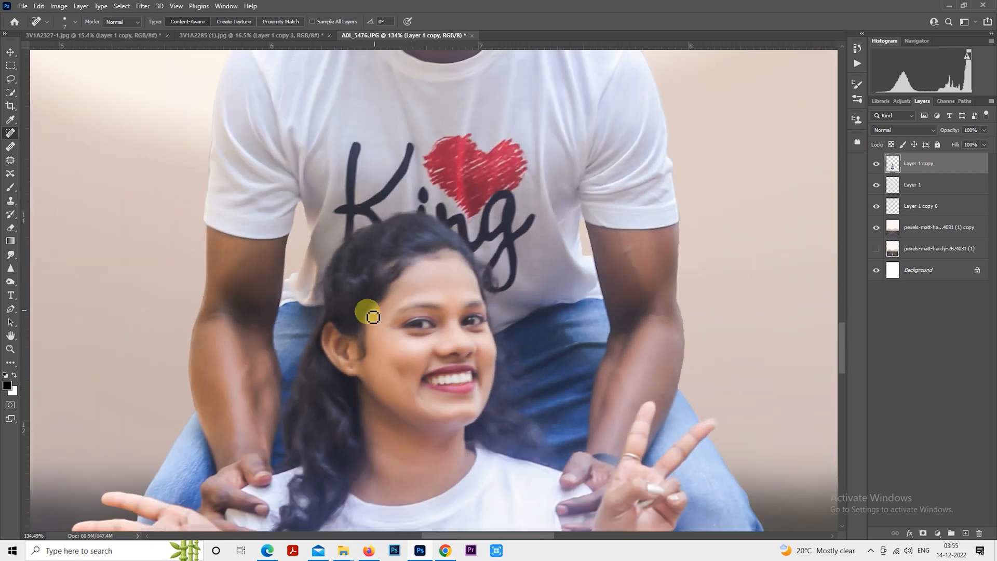
{"action": "left_click", "coordinate": [142, 6]}
{"action": "mouse_move", "coordinate": [228, 283]}
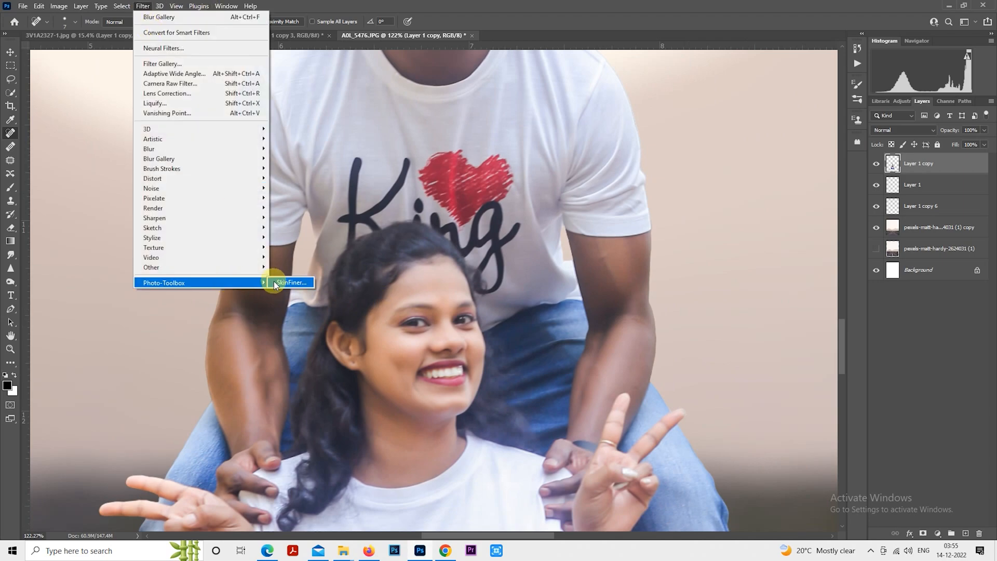
{"action": "left_click", "coordinate": [275, 283]}
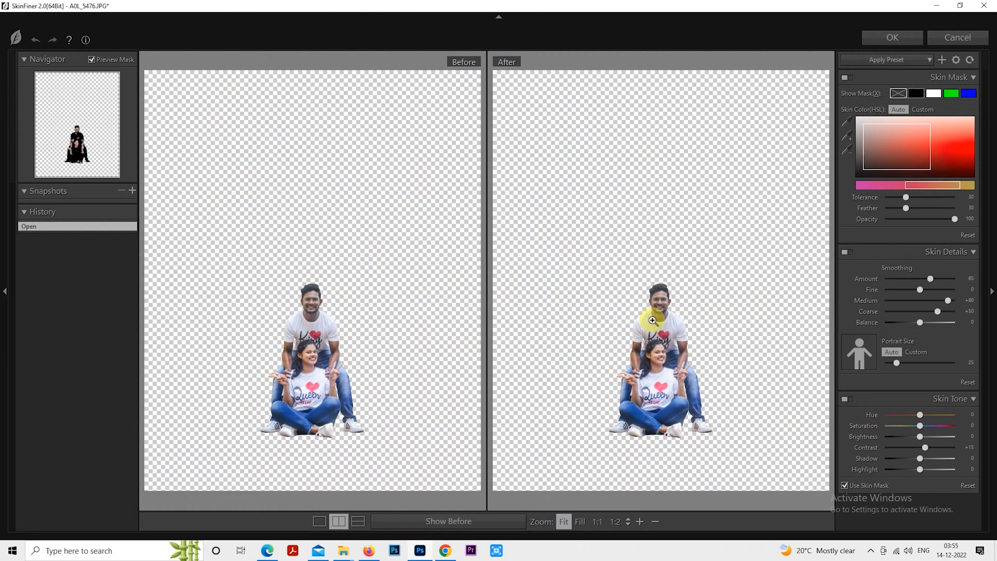
{"action": "left_click", "coordinate": [653, 358]}
{"action": "left_click_drag", "start_coordinate": [694, 215], "coordinate": [597, 454]}
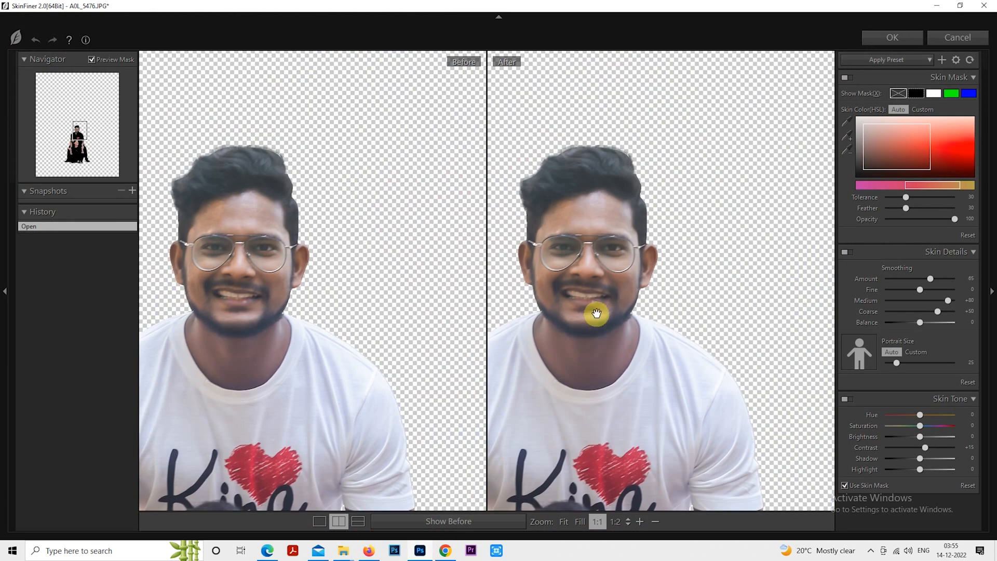
{"action": "left_click", "coordinate": [881, 38]}
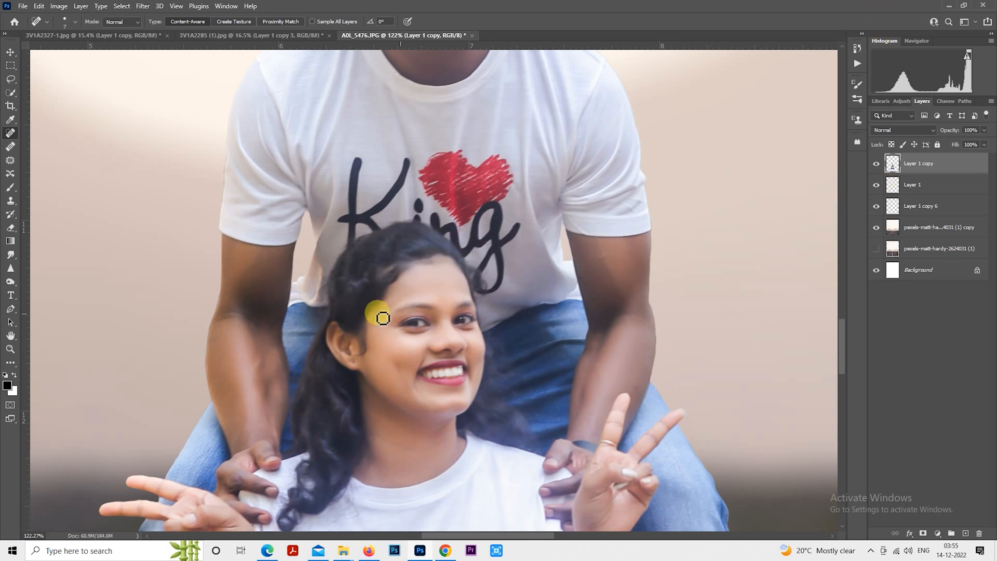
{"action": "key", "text": "ctrl+0"}
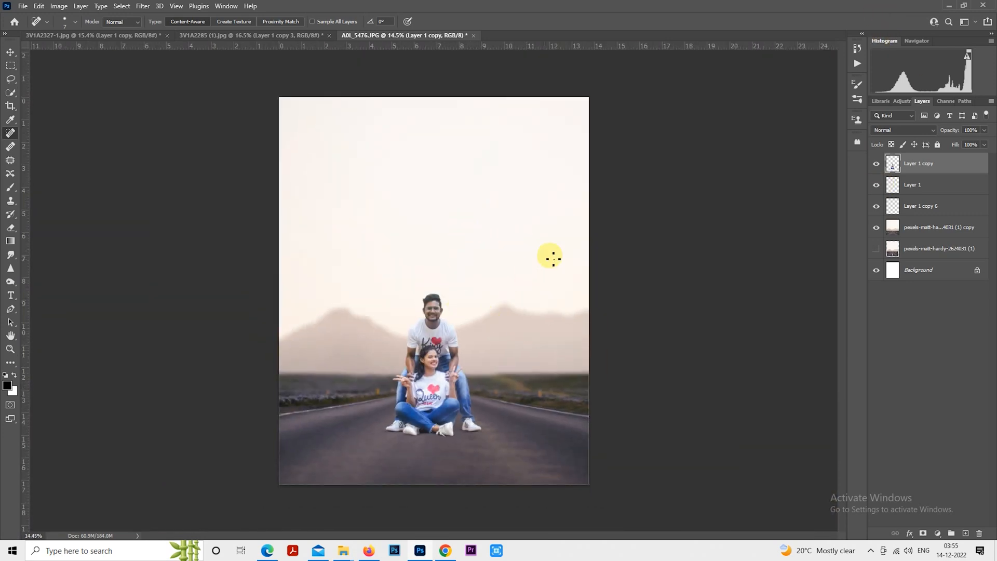
- Switch to the second couple photo, hide its black backdrop layer, and bring the cut-out couple layer into the road composite
{"action": "left_click", "coordinate": [249, 35]}
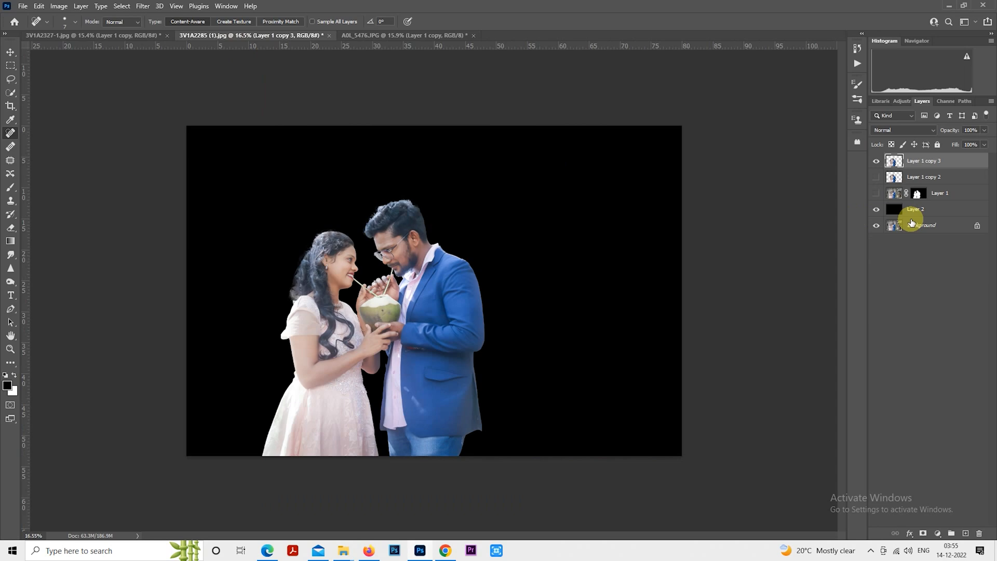
{"action": "left_click", "coordinate": [875, 209]}
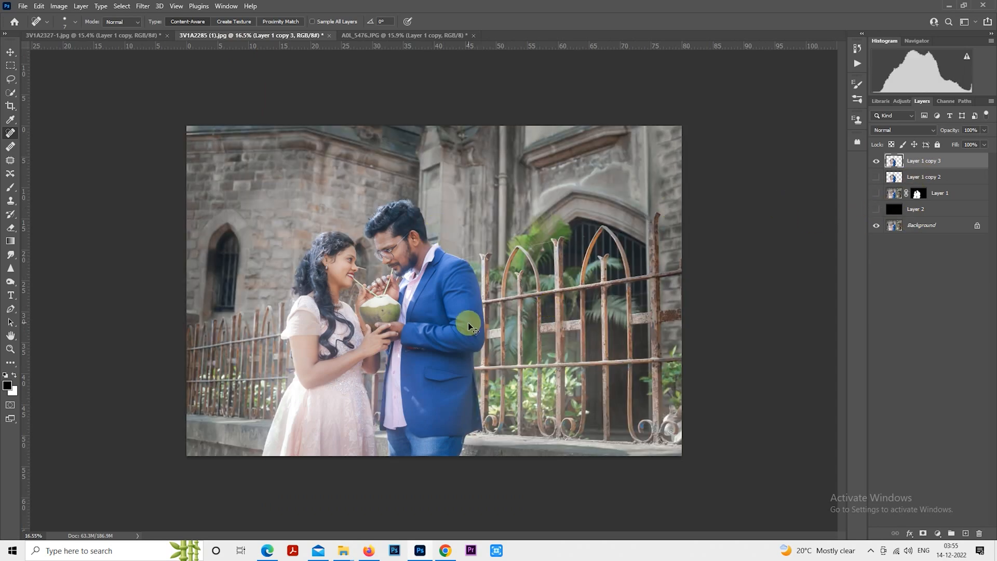
{"action": "left_click", "coordinate": [414, 35]}
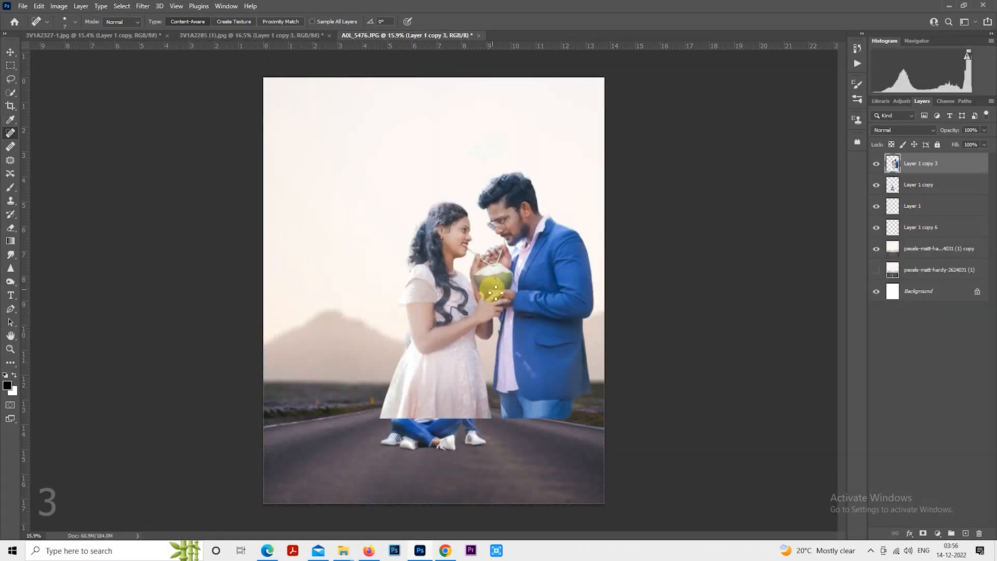
{"action": "right_click", "coordinate": [496, 253]}
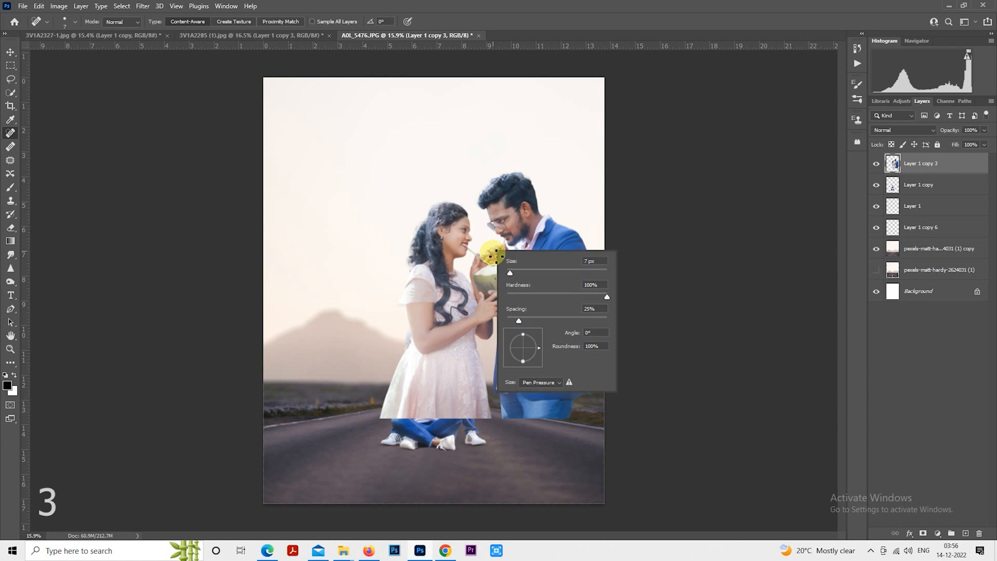
- Free-transform the second couple layer, enlarging it to about 122% and moving it up, then move the layer below the other cut-outs
{"action": "left_click", "coordinate": [11, 64]}
{"action": "right_click", "coordinate": [491, 231]}
{"action": "left_click", "coordinate": [574, 335]}
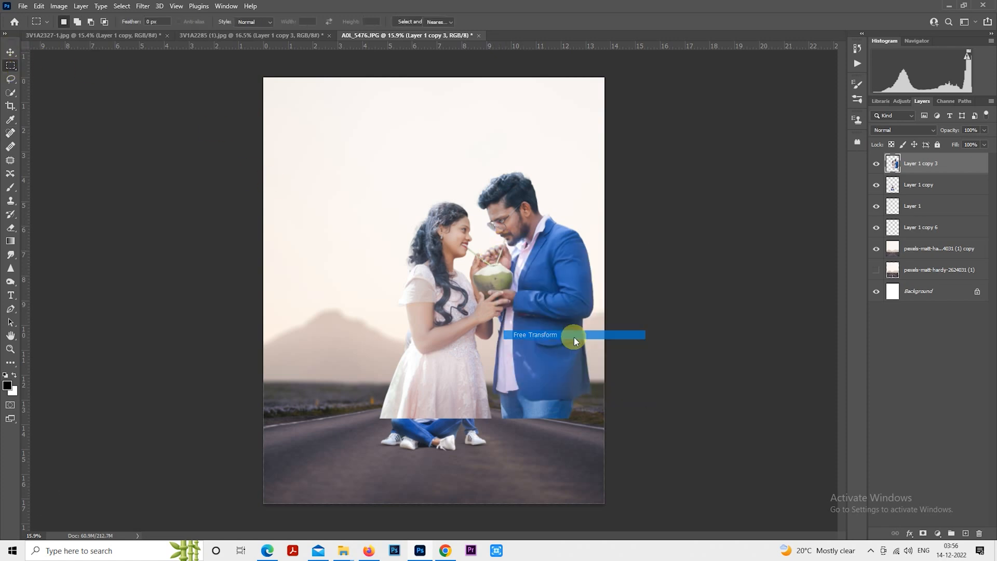
{"action": "left_click_drag", "start_coordinate": [547, 334], "coordinate": [486, 276]}
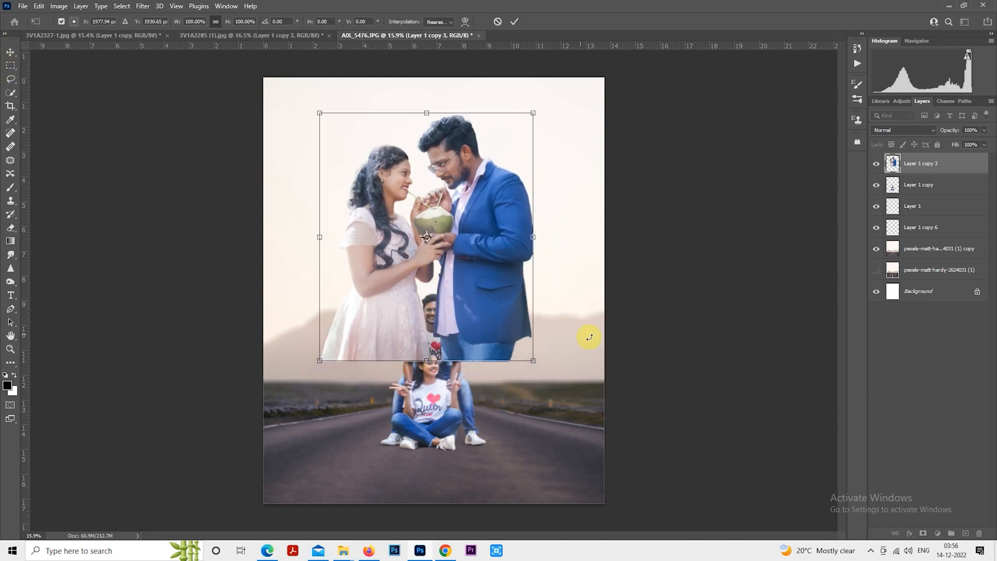
{"action": "left_click_drag", "start_coordinate": [536, 370], "coordinate": [548, 397]}
{"action": "left_click_drag", "start_coordinate": [522, 336], "coordinate": [527, 344]}
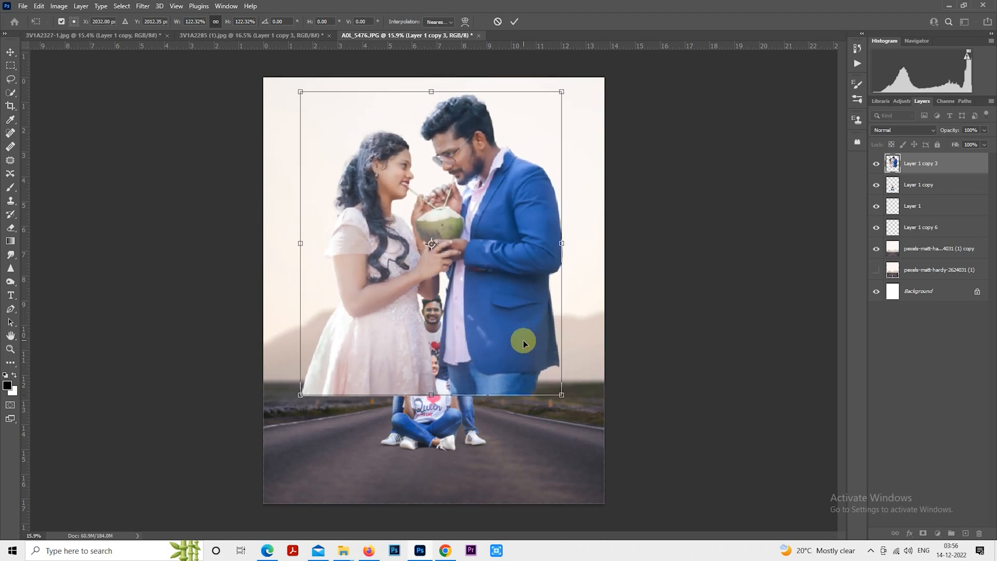
{"action": "key", "text": "Return"}
{"action": "left_click_drag", "start_coordinate": [925, 164], "coordinate": [924, 235]}
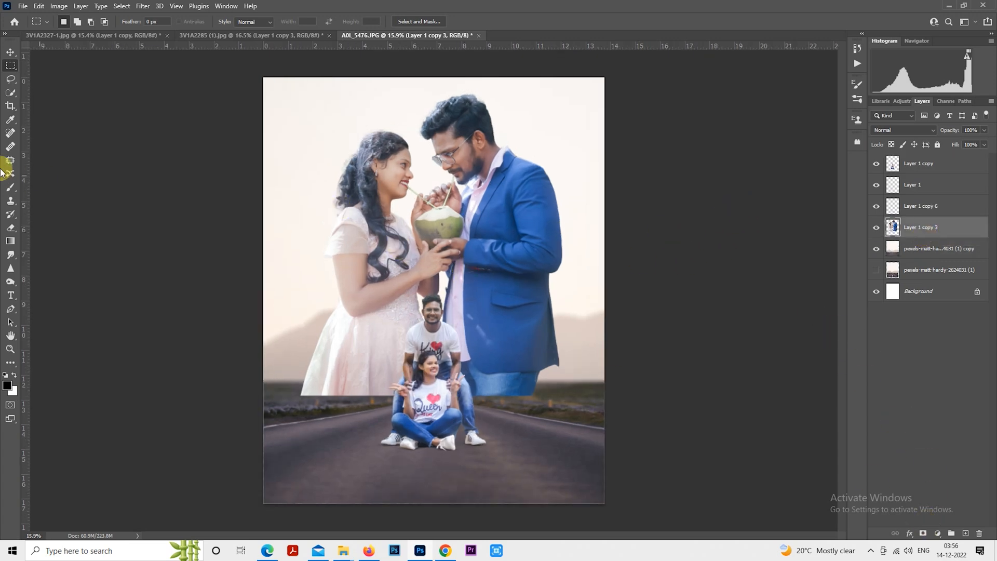
- Remove blemishes from the man's forehead and cheek with the Spot Healing Brush at a larger size
{"action": "left_click", "coordinate": [10, 132]}
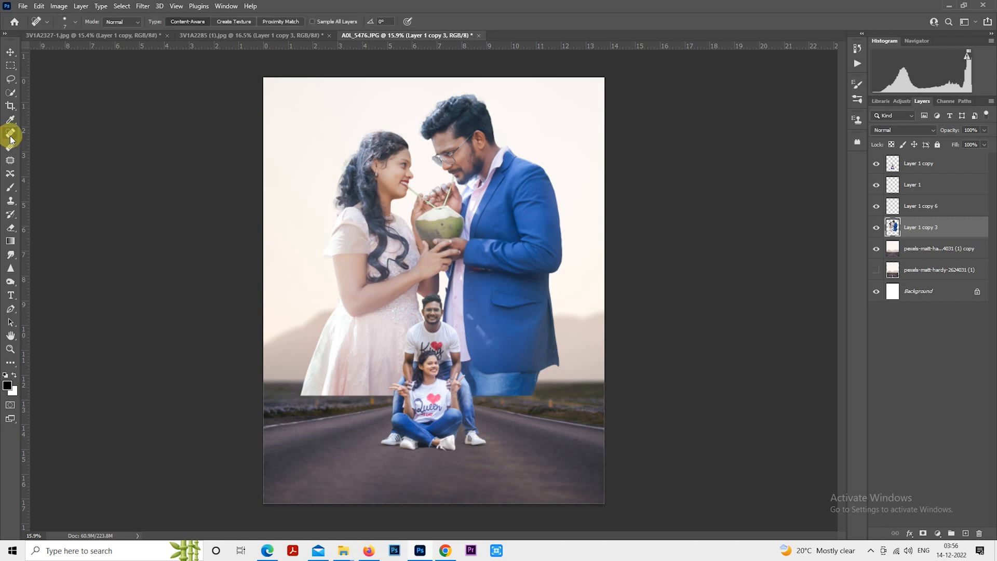
{"action": "scroll", "coordinate": [410, 166], "scroll_direction": "up", "scroll_amount": 1}
{"action": "scroll", "coordinate": [478, 130], "scroll_direction": "up", "scroll_amount": 6}
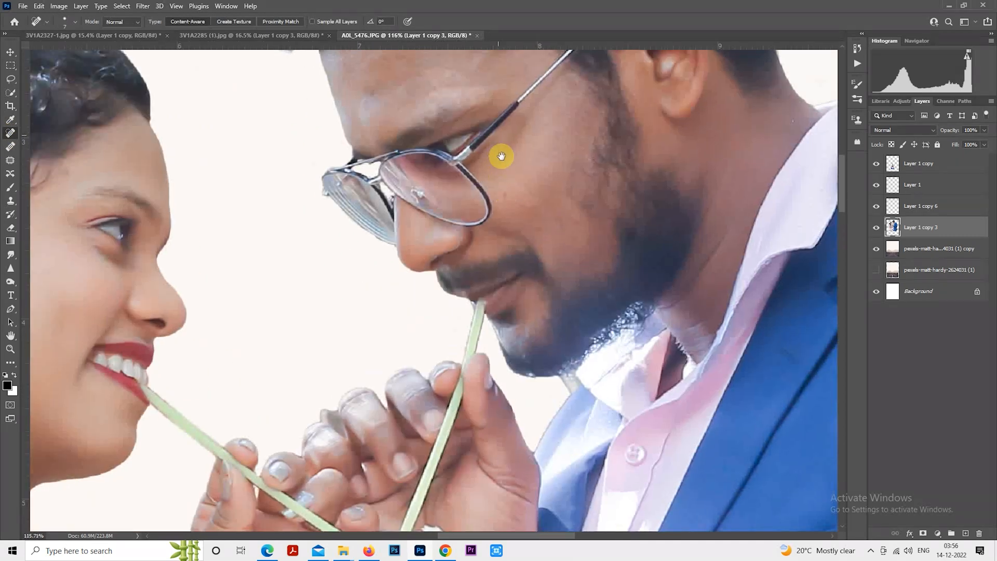
{"action": "left_click_drag", "start_coordinate": [501, 156], "coordinate": [505, 347]}
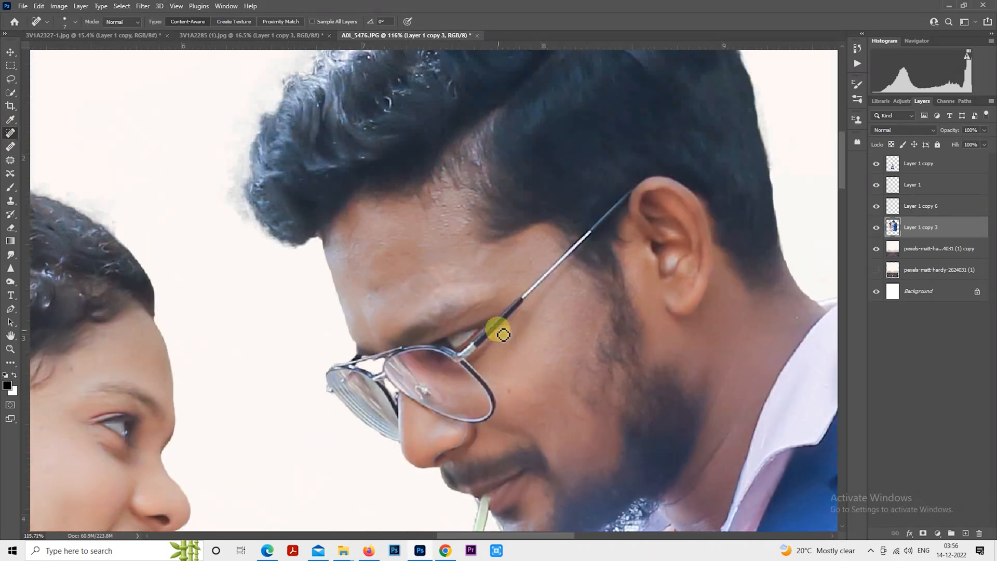
{"action": "key", "text": "bracketright"}
{"action": "key", "text": "bracketright"}
{"action": "key", "text": "bracketright"}
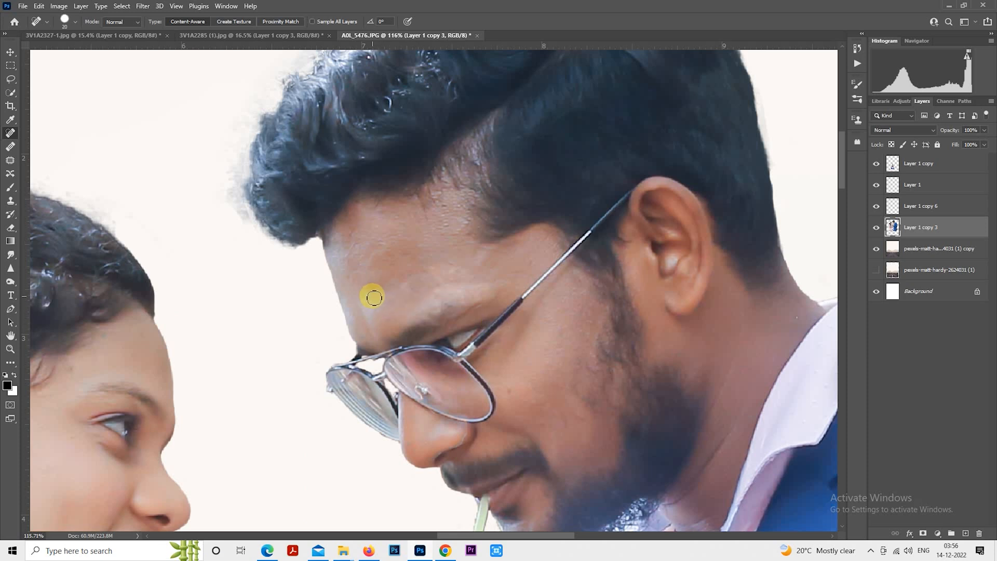
{"action": "left_click", "coordinate": [373, 286]}
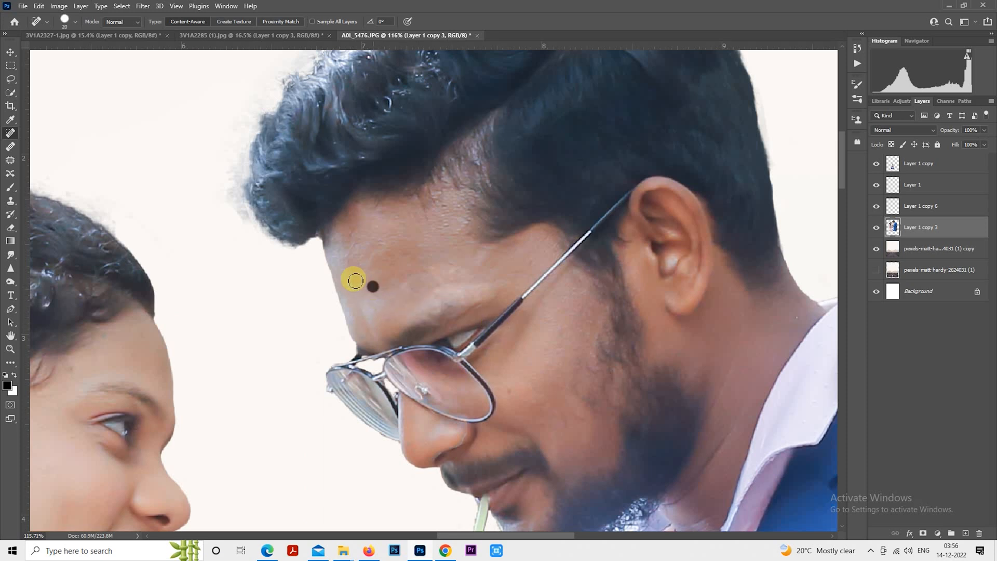
{"action": "left_click", "coordinate": [394, 257]}
{"action": "left_click_drag", "start_coordinate": [419, 286], "coordinate": [422, 284]}
{"action": "mouse_move", "coordinate": [416, 264]}
{"action": "left_mouse_down"}
{"action": "mouse_move", "coordinate": [391, 247]}
{"action": "mouse_move", "coordinate": [419, 250]}
{"action": "left_mouse_up"}
{"action": "left_click_drag", "start_coordinate": [351, 272], "coordinate": [352, 259]}
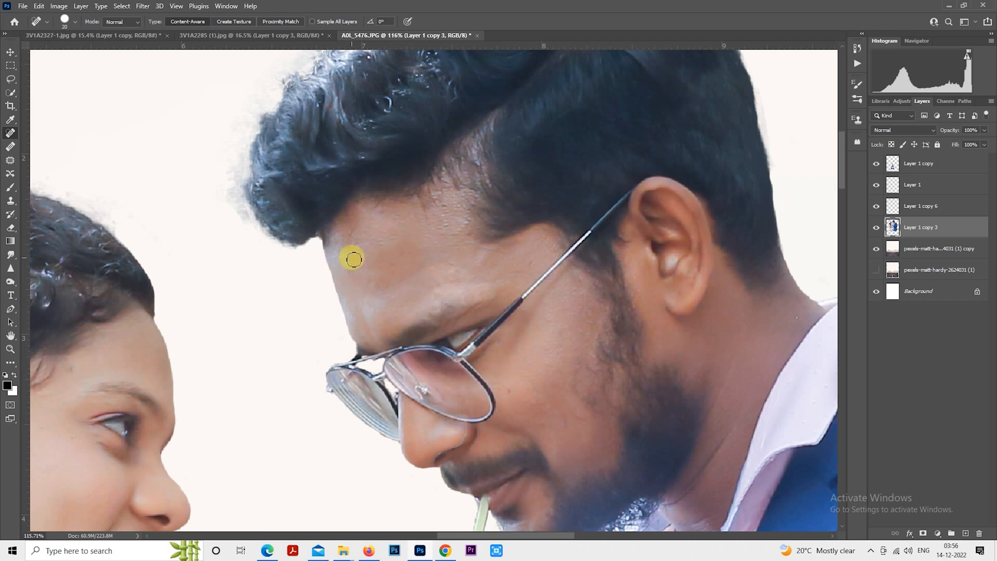
{"action": "left_click_drag", "start_coordinate": [439, 293], "coordinate": [456, 272]}
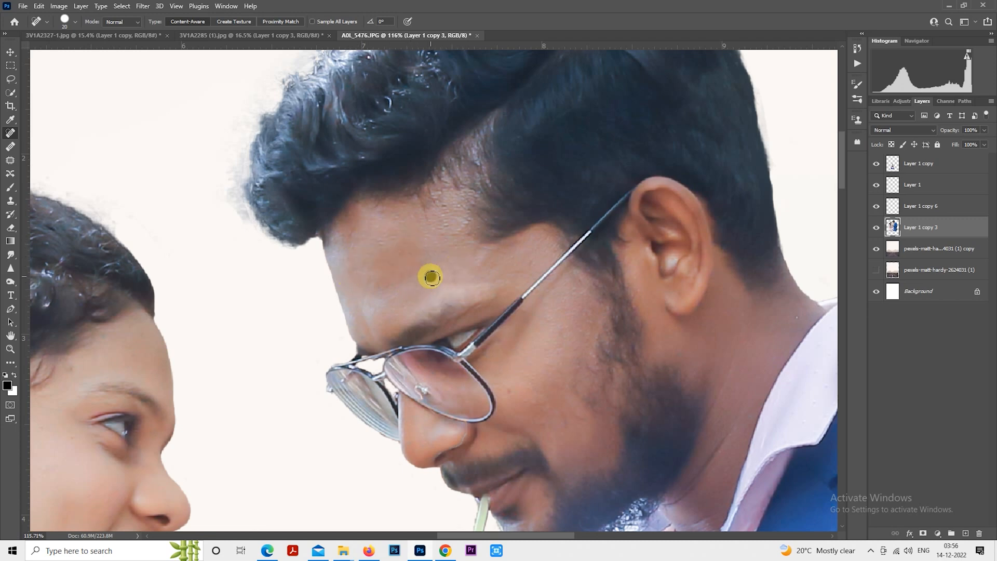
{"action": "left_click", "coordinate": [384, 275]}
{"action": "left_click", "coordinate": [480, 264]}
{"action": "left_click", "coordinate": [527, 261]}
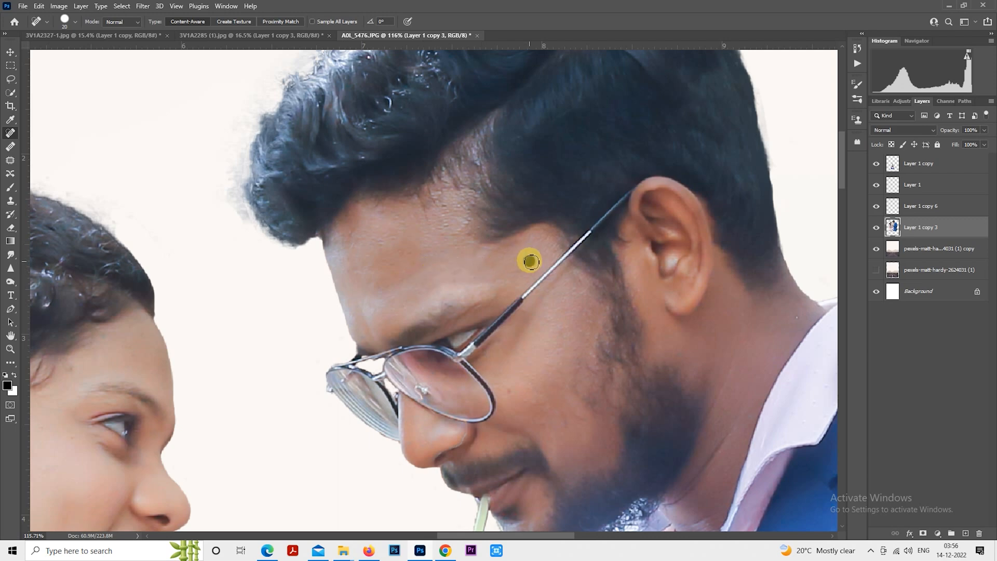
{"action": "left_click", "coordinate": [560, 328]}
{"action": "left_click", "coordinate": [556, 357]}
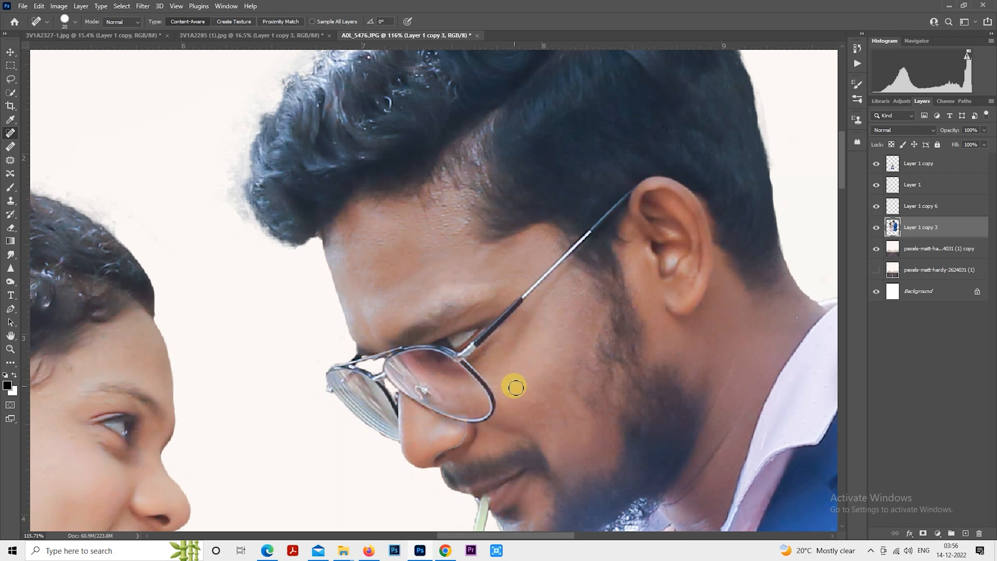
{"action": "left_click", "coordinate": [531, 391]}
{"action": "left_click", "coordinate": [511, 392]}
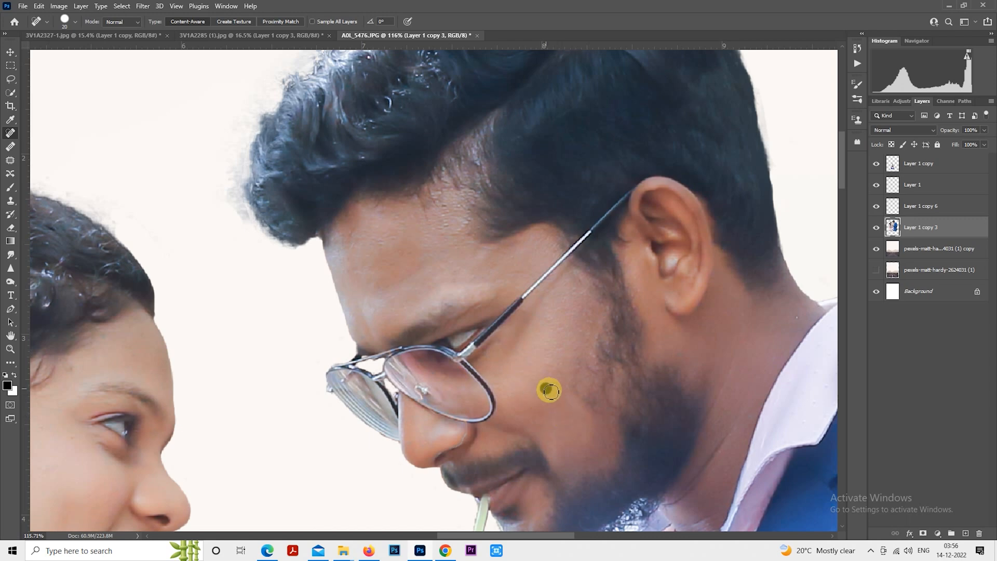
{"action": "left_click", "coordinate": [553, 344]}
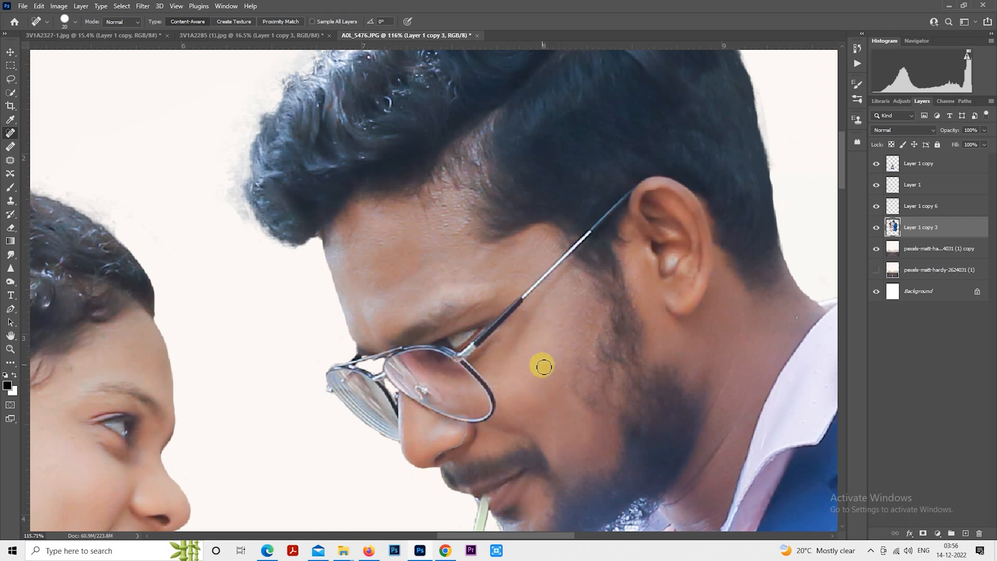
{"action": "left_click_drag", "start_coordinate": [540, 360], "coordinate": [589, 160]}
{"action": "left_click_drag", "start_coordinate": [410, 220], "coordinate": [580, 252]}
{"action": "left_click_drag", "start_coordinate": [382, 263], "coordinate": [396, 242]}
{"action": "left_click_drag", "start_coordinate": [525, 300], "coordinate": [557, 318]}
- Heal spots on the woman's forehead with the Spot Healing Brush
{"action": "scroll", "coordinate": [432, 363], "scroll_direction": "up", "scroll_amount": 1}
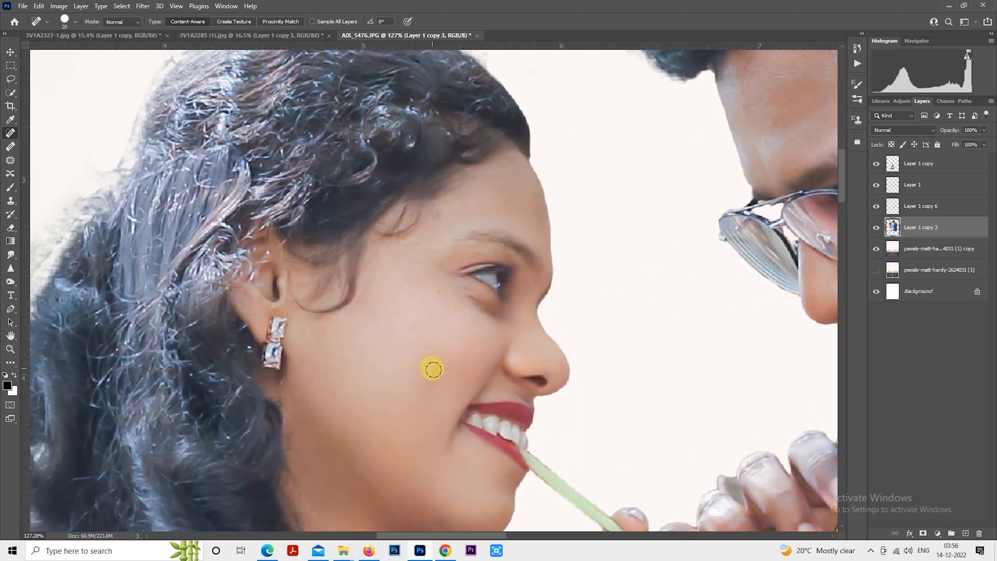
{"action": "left_click", "coordinate": [436, 217]}
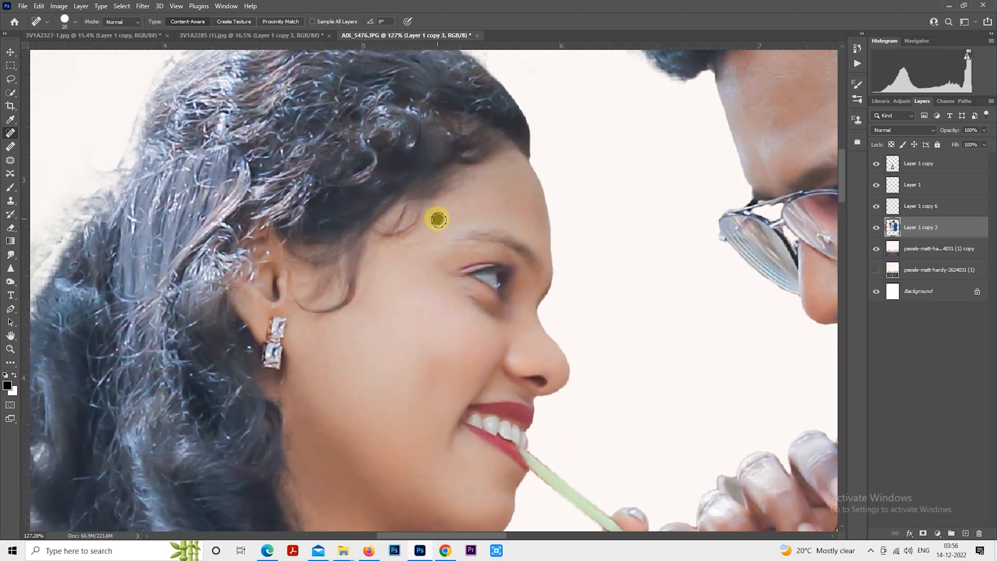
{"action": "left_click", "coordinate": [508, 202]}
{"action": "scroll", "coordinate": [445, 234], "scroll_direction": "down", "scroll_amount": 5}
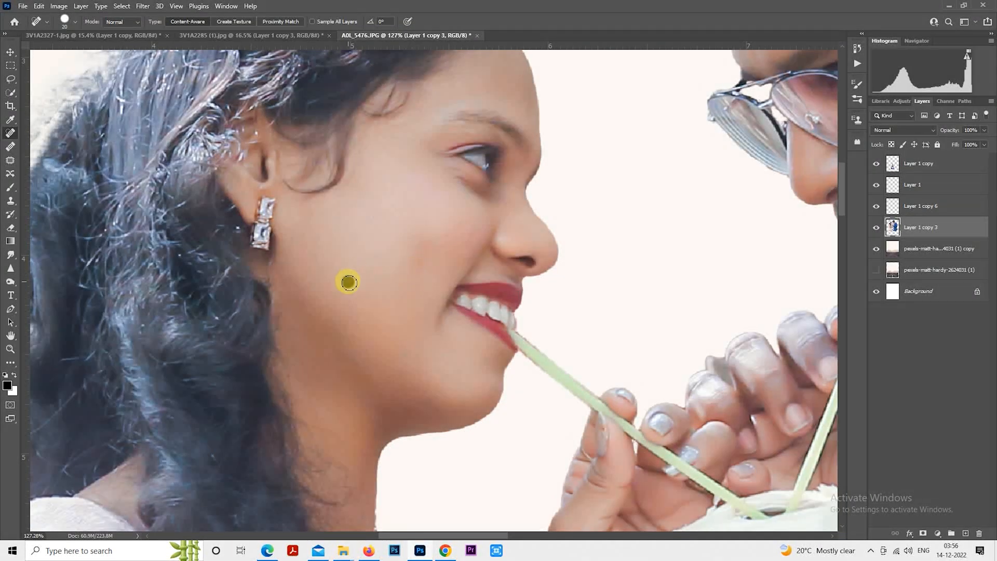
{"action": "scroll", "coordinate": [402, 410], "scroll_direction": "down", "scroll_amount": 4}
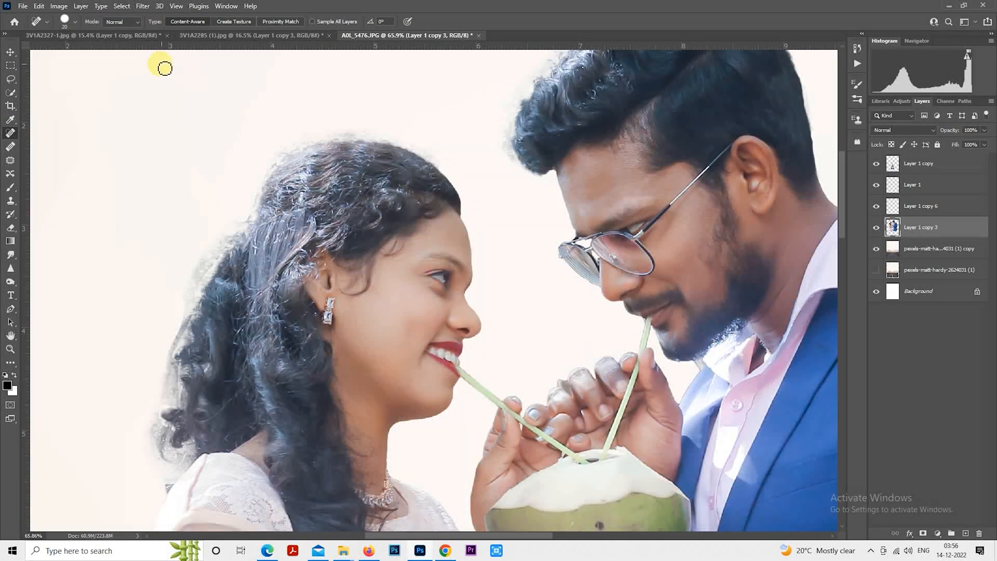
- Apply the Photo-Toolbox SkinFiner filter to the second couple with its default settings
{"action": "left_click", "coordinate": [142, 7]}
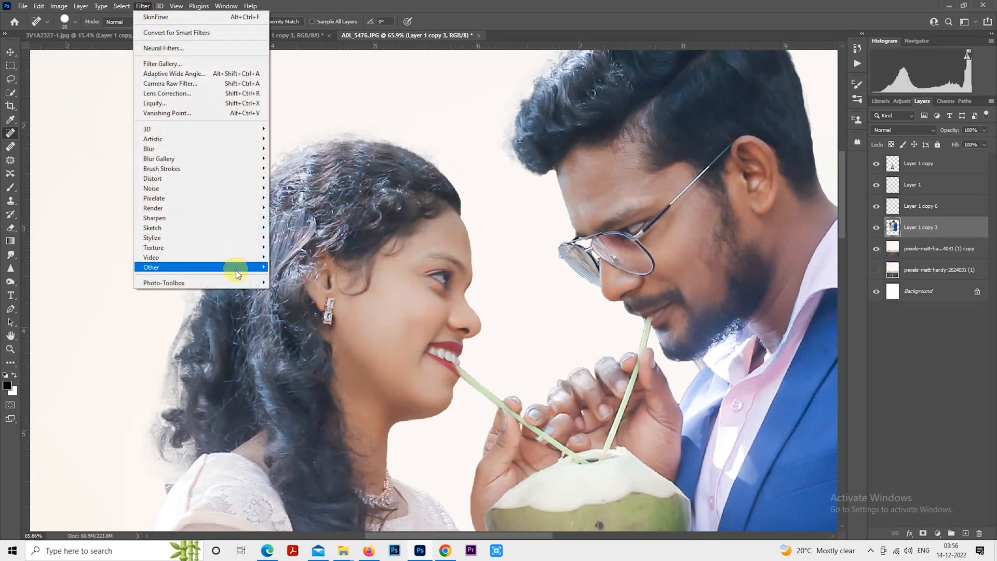
{"action": "left_click", "coordinate": [291, 281]}
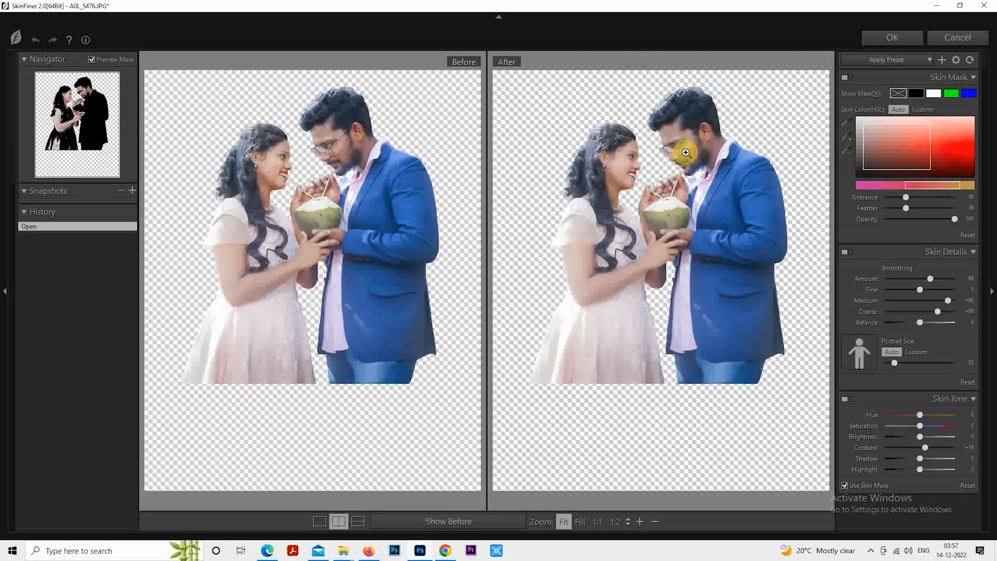
{"action": "left_click", "coordinate": [685, 152]}
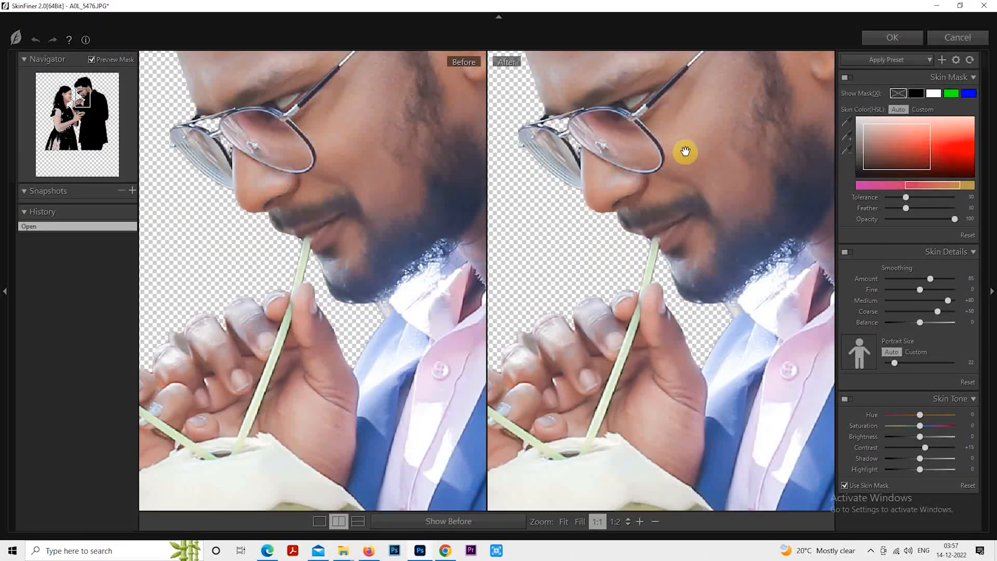
{"action": "left_click_drag", "start_coordinate": [683, 151], "coordinate": [762, 317]}
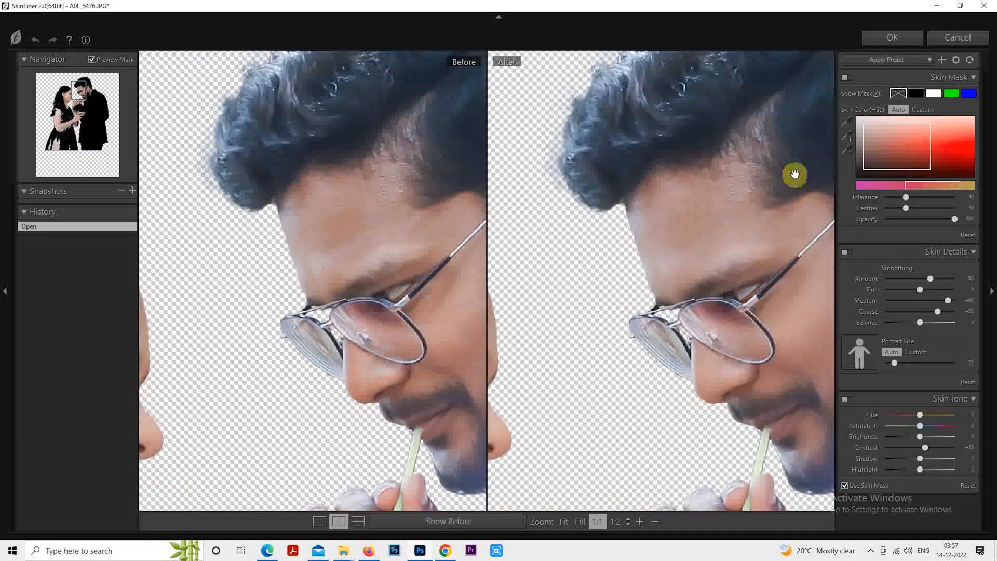
{"action": "left_click", "coordinate": [884, 38]}
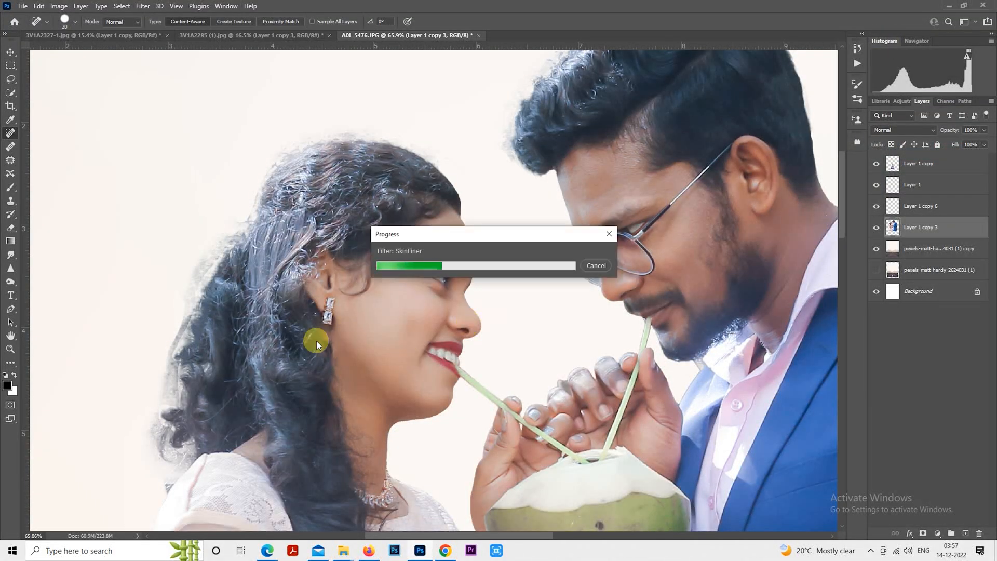
- Erase the leftover background fringe along the woman's hair with a smaller Eraser
{"action": "left_click", "coordinate": [9, 227]}
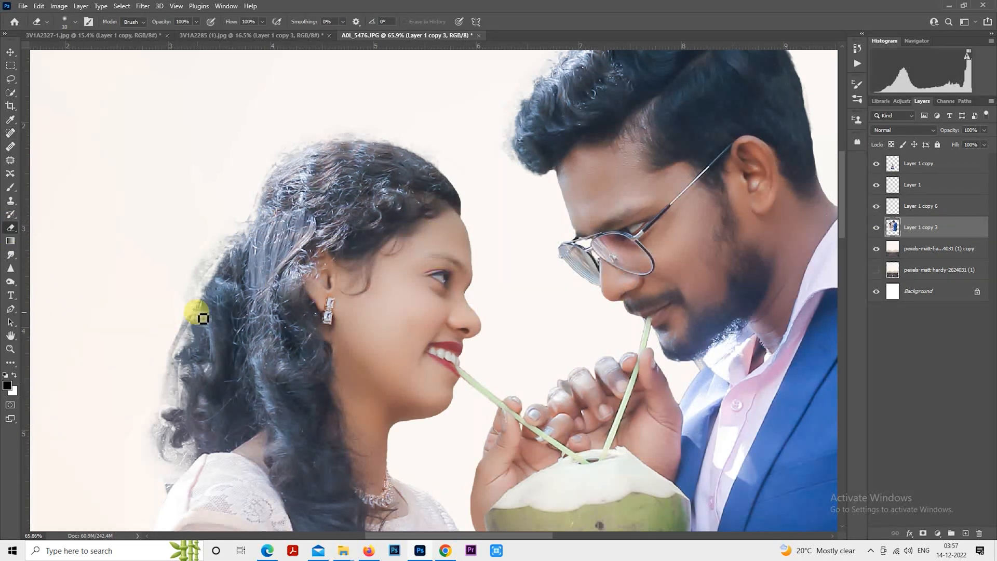
{"action": "key", "text": "bracketleft"}
{"action": "key", "text": "bracketleft"}
{"action": "key", "text": "bracketleft"}
{"action": "key", "text": "bracketleft"}
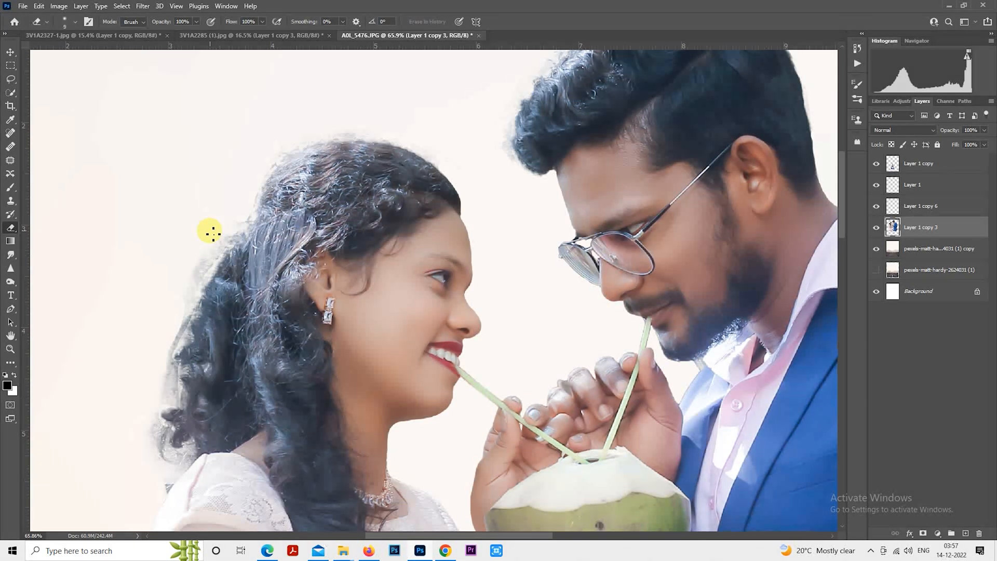
{"action": "mouse_move", "coordinate": [198, 213]}
{"action": "left_mouse_down"}
{"action": "mouse_move", "coordinate": [155, 277]}
{"action": "mouse_move", "coordinate": [165, 269]}
{"action": "mouse_move", "coordinate": [170, 278]}
{"action": "mouse_move", "coordinate": [215, 213]}
{"action": "mouse_move", "coordinate": [154, 329]}
{"action": "left_mouse_up"}
{"action": "scroll", "coordinate": [182, 379], "scroll_direction": "down", "scroll_amount": 2}
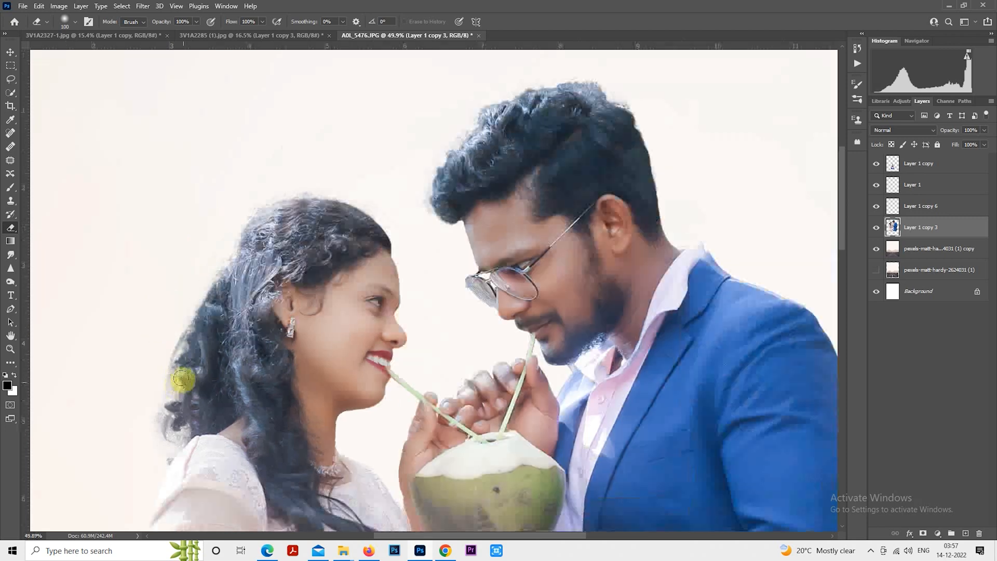
{"action": "scroll", "coordinate": [156, 410], "scroll_direction": "down", "scroll_amount": 2}
{"action": "scroll", "coordinate": [423, 312], "scroll_direction": "down", "scroll_amount": 3}
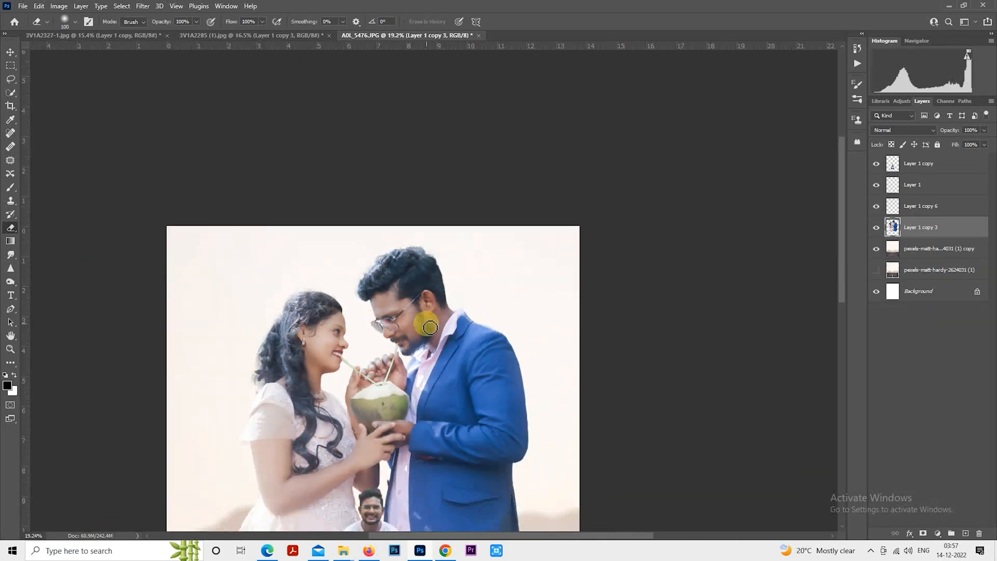
- Add a layer mask to the second couple layer and paint across its lower part with a large soft brush to fade it out
{"action": "left_click", "coordinate": [923, 532]}
{"action": "left_click", "coordinate": [10, 187]}
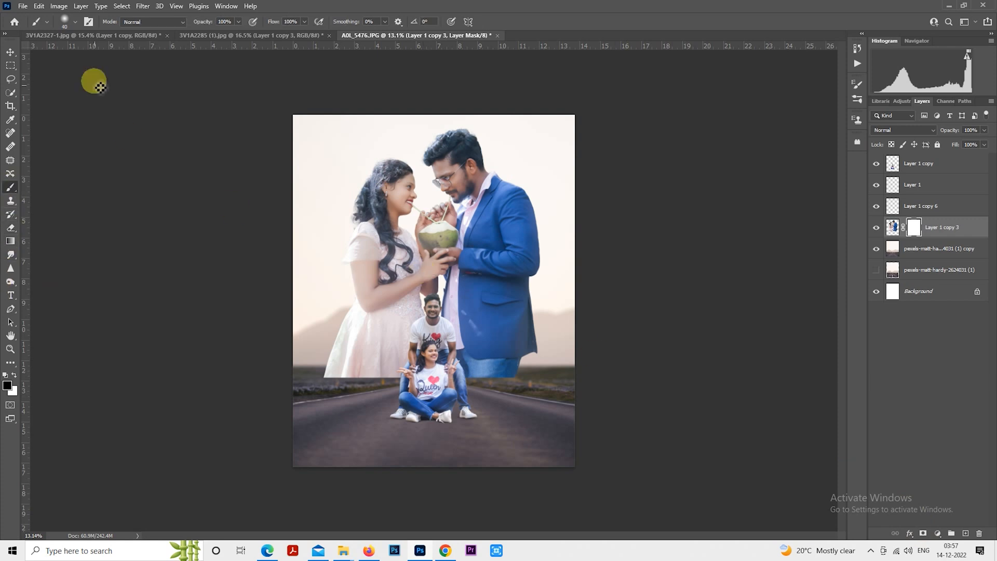
{"action": "key", "text": "bracketright"}
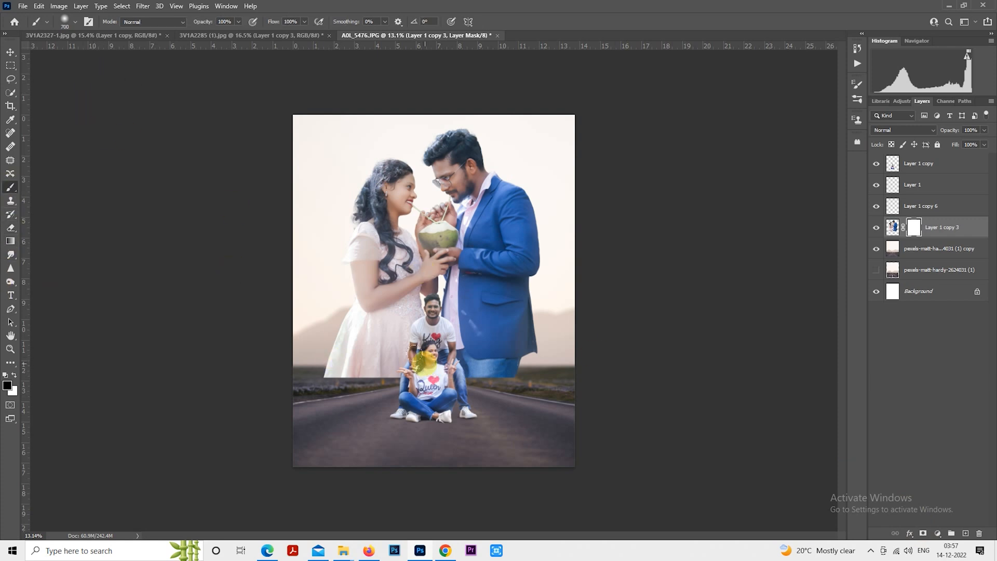
{"action": "key", "text": "bracketright"}
{"action": "key", "text": "bracketright"}
{"action": "key", "text": "bracketright"}
{"action": "key", "text": "bracketright"}
{"action": "key", "text": "bracketright"}
{"action": "key", "text": "bracketright"}
{"action": "key", "text": "bracketright"}
{"action": "key", "text": "bracketright"}
{"action": "mouse_move", "coordinate": [311, 377]}
{"action": "left_mouse_down"}
{"action": "mouse_move", "coordinate": [458, 396]}
{"action": "mouse_move", "coordinate": [545, 376]}
{"action": "mouse_move", "coordinate": [440, 365]}
{"action": "mouse_move", "coordinate": [496, 348]}
{"action": "left_mouse_up"}
- Erase on the second couple's layer mask along the woman's arm and the man's jacket edge with a soft Eraser
{"action": "key", "text": "bracketleft"}
{"action": "key", "text": "bracketleft"}
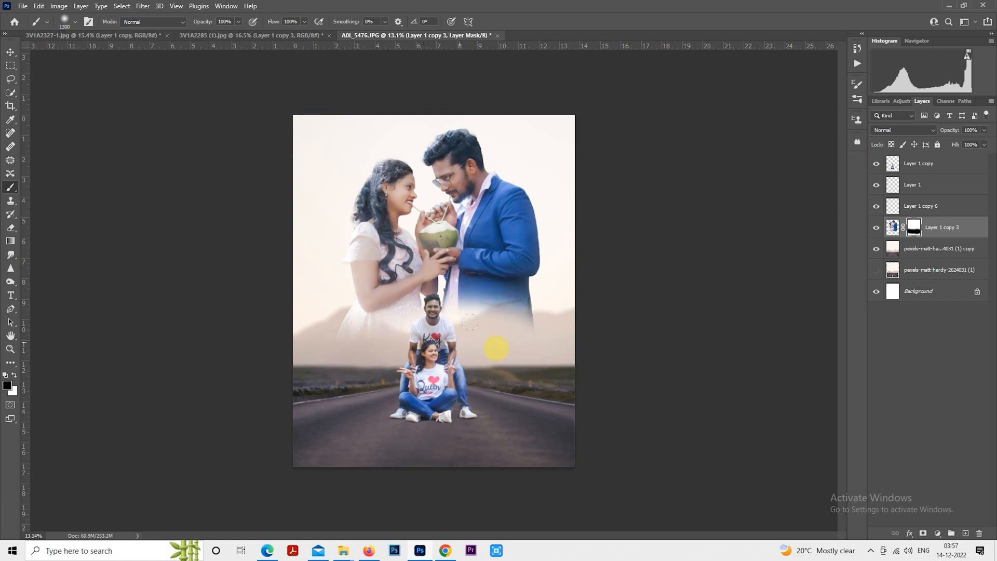
{"action": "key", "text": "bracketleft"}
{"action": "scroll", "coordinate": [495, 348], "scroll_direction": "up", "scroll_amount": 3}
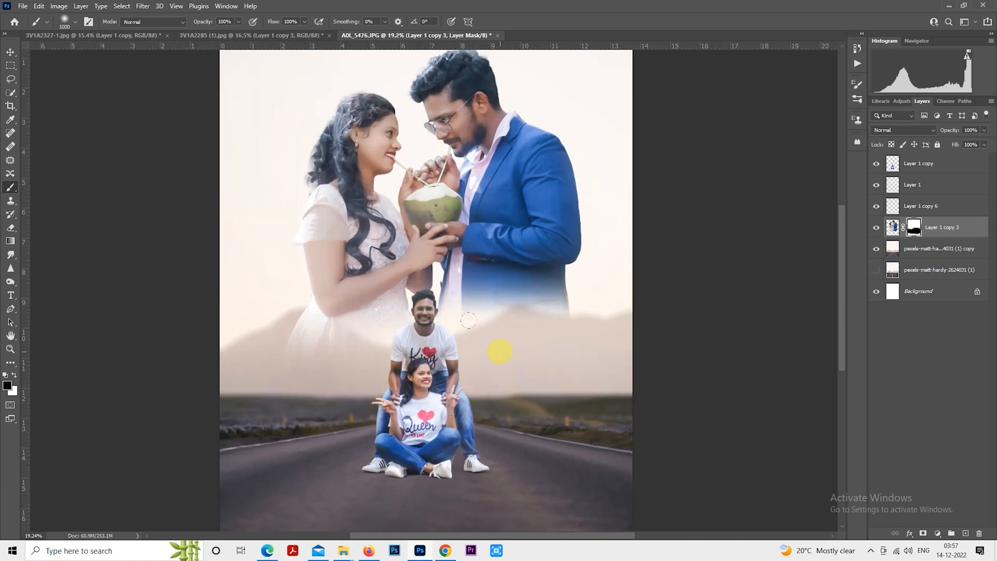
{"action": "key", "text": "bracketleft"}
{"action": "scroll", "coordinate": [484, 365], "scroll_direction": "up", "scroll_amount": 2}
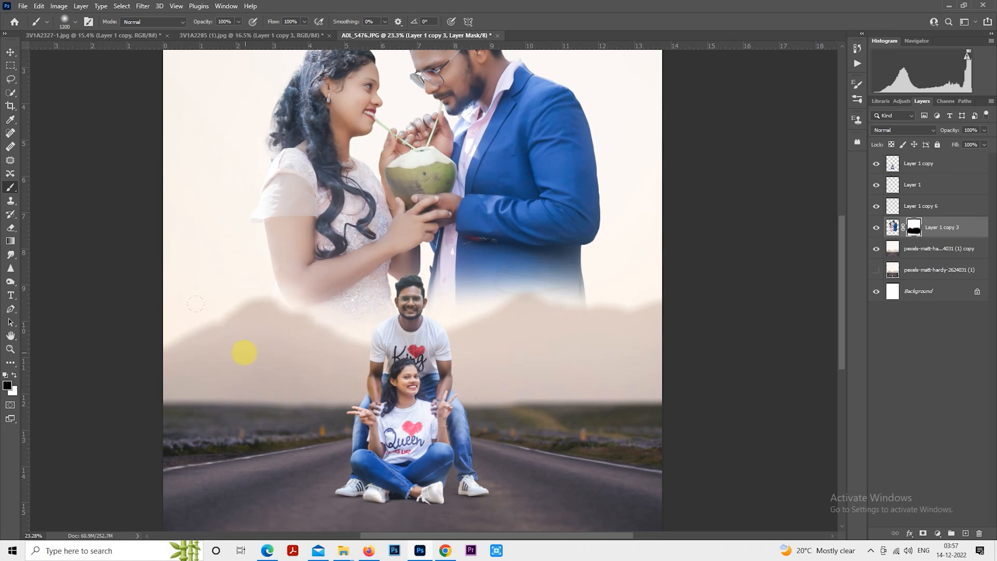
{"action": "key", "text": "bracketright"}
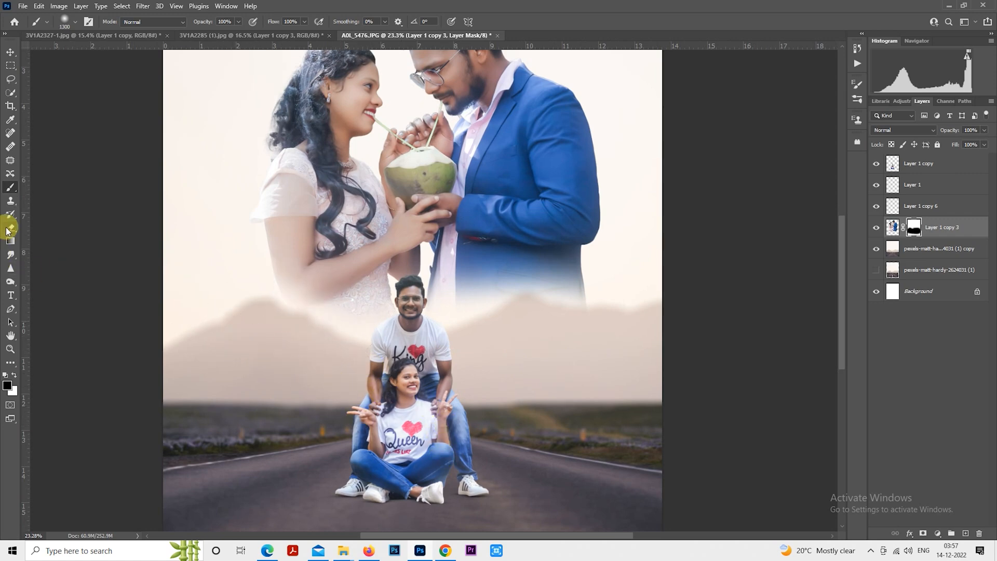
{"action": "left_click", "coordinate": [8, 228]}
{"action": "key", "text": "bracketright"}
{"action": "key", "text": "bracketright"}
{"action": "key", "text": "bracketright"}
{"action": "key", "text": "bracketright"}
{"action": "key", "text": "bracketright"}
{"action": "key", "text": "bracketright"}
{"action": "key", "text": "bracketright"}
{"action": "key", "text": "bracketright"}
{"action": "key", "text": "bracketright"}
{"action": "key", "text": "bracketright"}
{"action": "key", "text": "bracketright"}
{"action": "key", "text": "bracketright"}
{"action": "key", "text": "bracketright"}
{"action": "key", "text": "bracketright"}
{"action": "key", "text": "bracketright"}
{"action": "key", "text": "bracketright"}
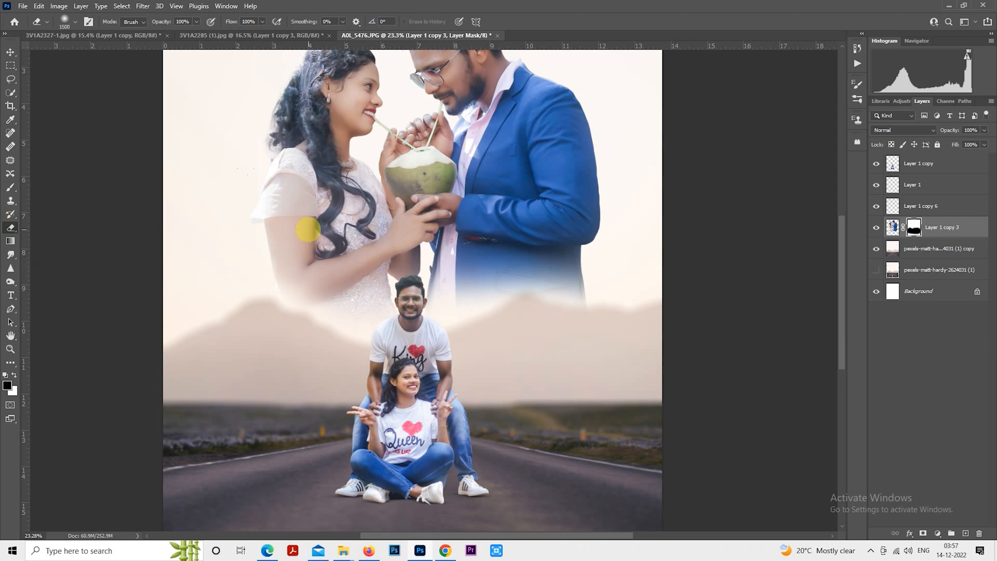
{"action": "key", "text": "bracketleft"}
{"action": "key", "text": "bracketleft"}
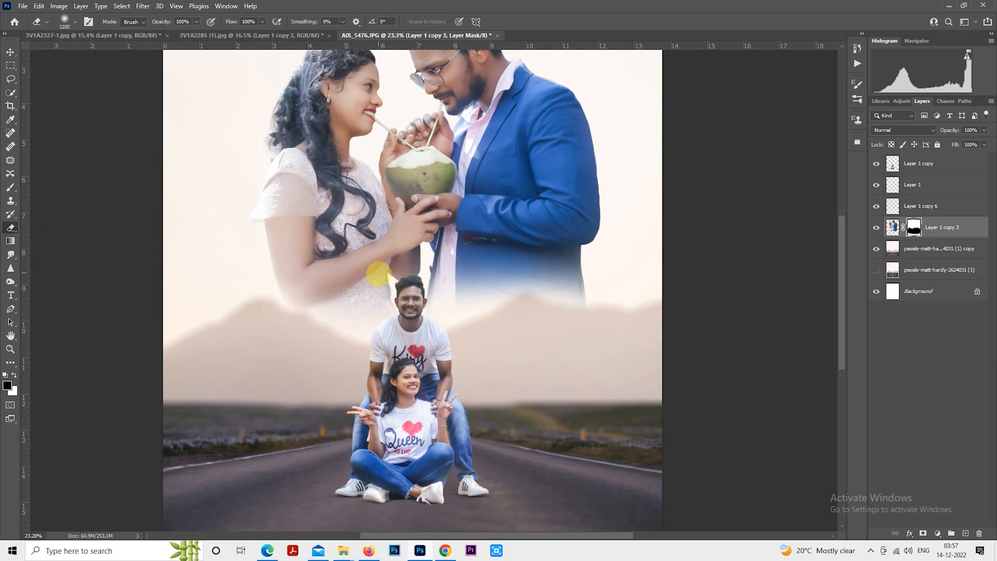
{"action": "key", "text": "bracketleft"}
{"action": "left_click", "coordinate": [460, 252]}
{"action": "left_click", "coordinate": [483, 236]}
{"action": "left_click", "coordinate": [568, 235]}
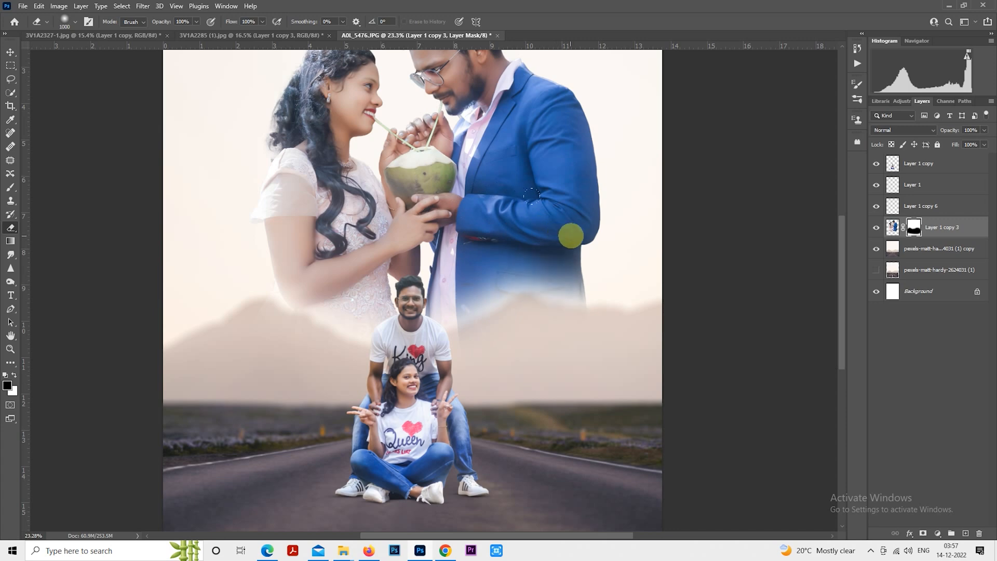
{"action": "left_click", "coordinate": [495, 234]}
{"action": "left_click", "coordinate": [602, 237]}
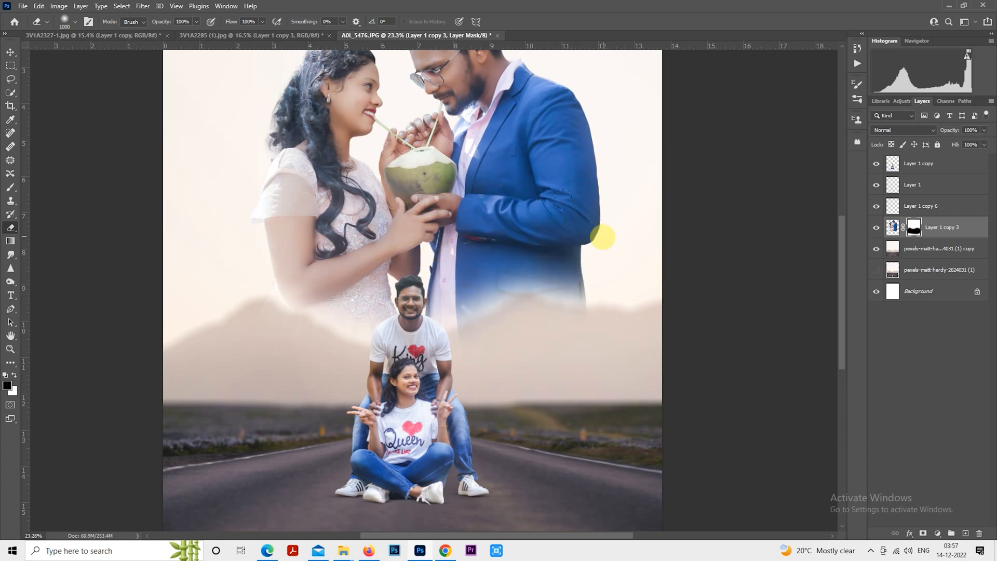
- Paint on the mask with a soft Brush across the lower right of the second couple to fade it
{"action": "key", "text": "b"}
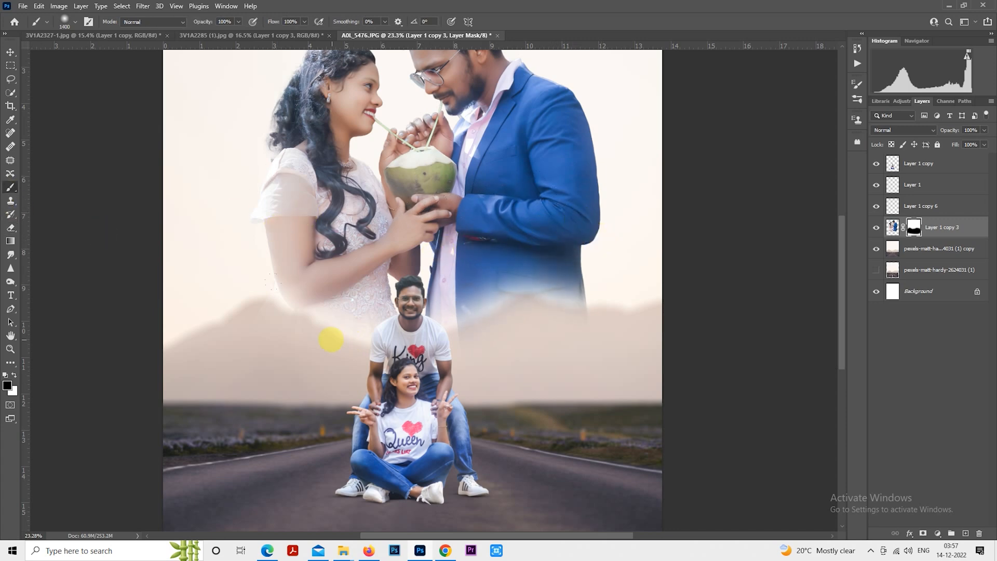
{"action": "key", "text": "bracketleft"}
{"action": "key", "text": "bracketleft"}
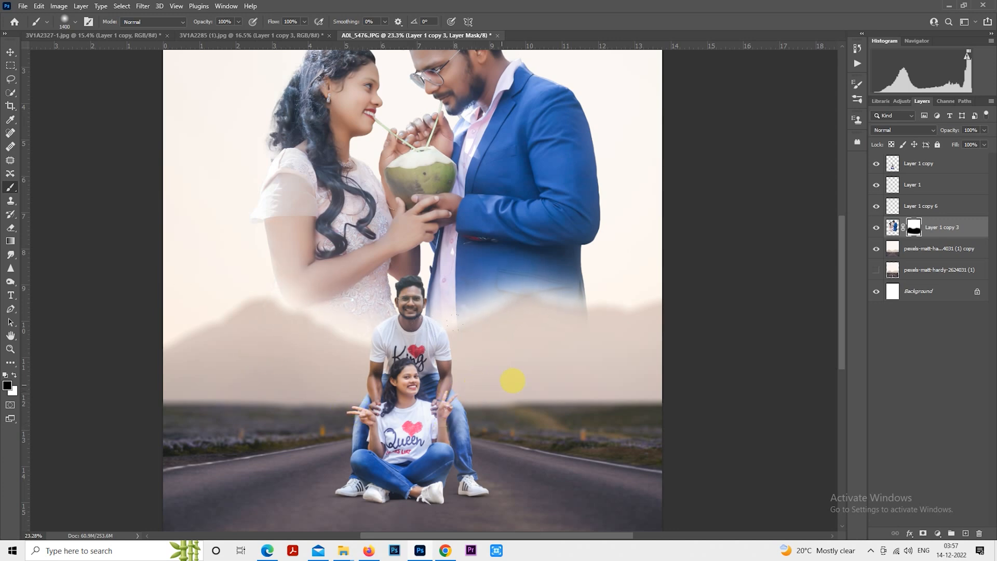
{"action": "key", "text": "bracketleft"}
{"action": "left_click_drag", "start_coordinate": [528, 372], "coordinate": [611, 372]}
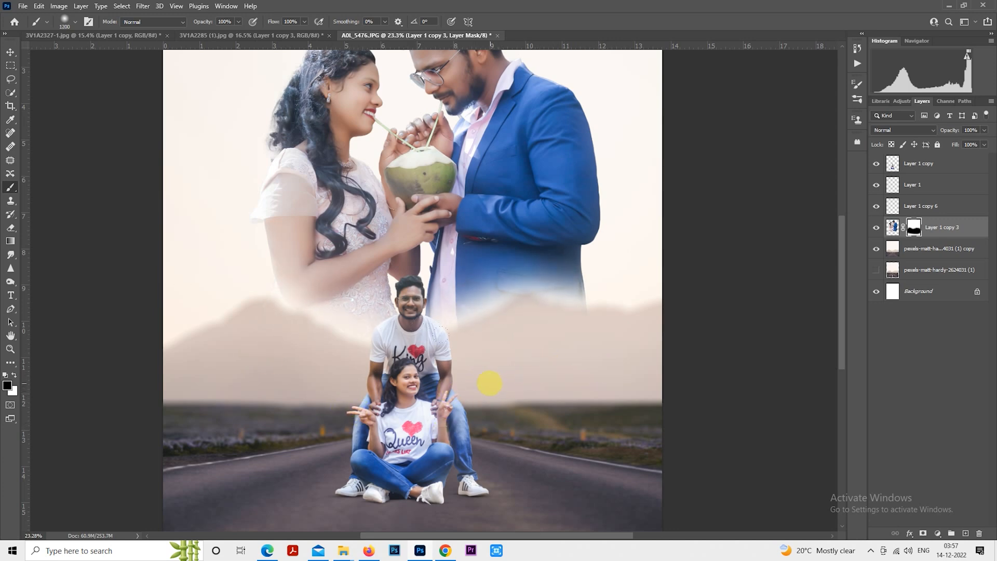
- Set the brush opacity to 45% and paint the mask across both lower sides of the second couple
{"action": "scroll", "coordinate": [465, 384], "scroll_direction": "down", "scroll_amount": 5}
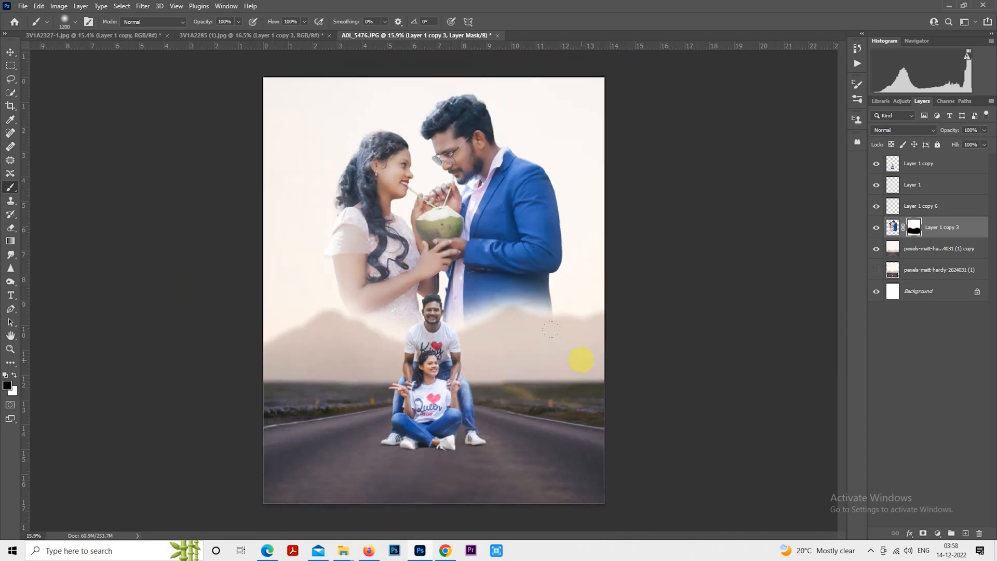
{"action": "left_click", "coordinate": [238, 21]}
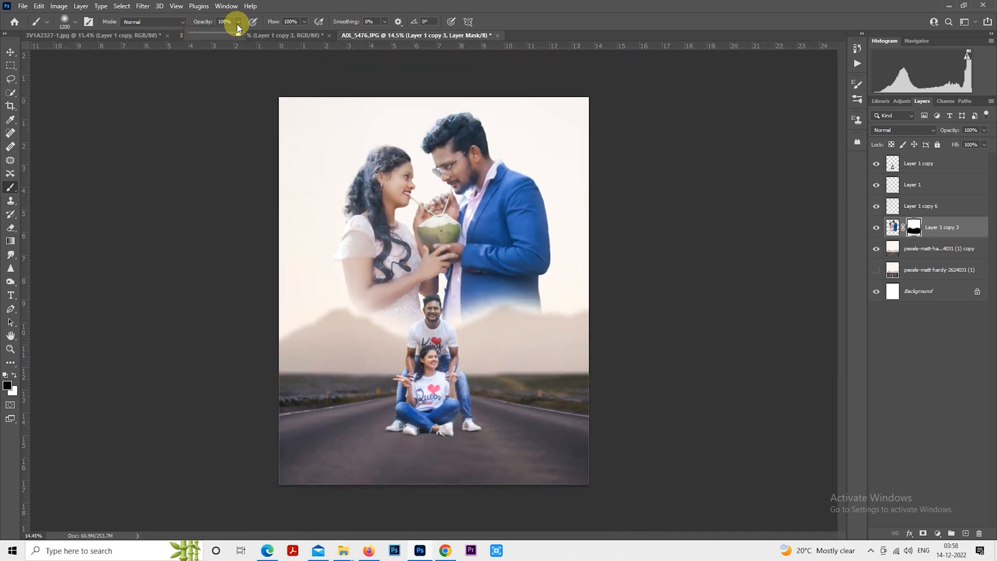
{"action": "left_click_drag", "start_coordinate": [240, 33], "coordinate": [212, 34]}
{"action": "left_click", "coordinate": [376, 369]}
{"action": "key", "text": "bracketright"}
{"action": "key", "text": "bracketright"}
{"action": "key", "text": "bracketright"}
{"action": "key", "text": "bracketright"}
{"action": "key", "text": "bracketright"}
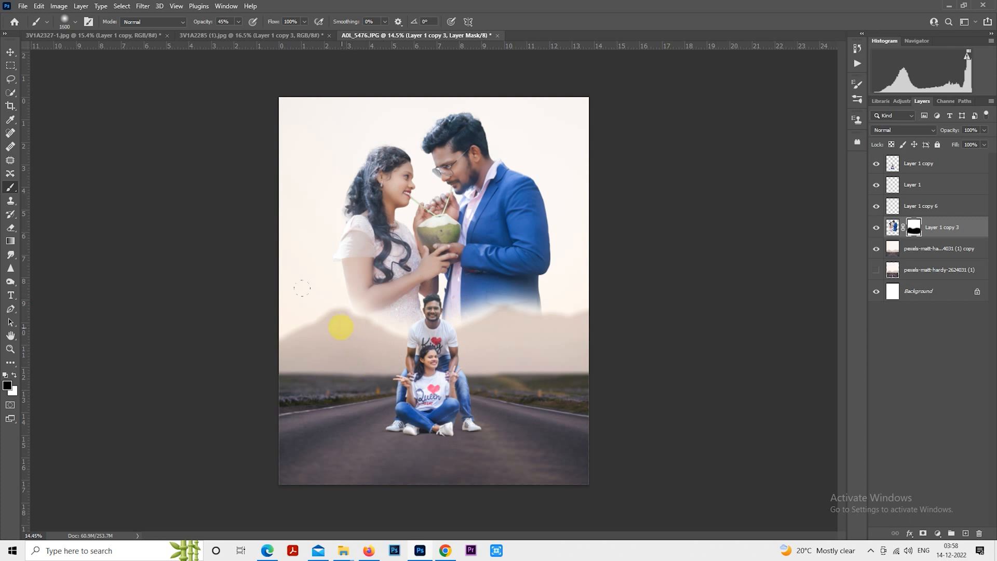
{"action": "mouse_move", "coordinate": [341, 328]}
{"action": "left_mouse_down"}
{"action": "mouse_move", "coordinate": [367, 347]}
{"action": "mouse_move", "coordinate": [417, 357]}
{"action": "left_mouse_up"}
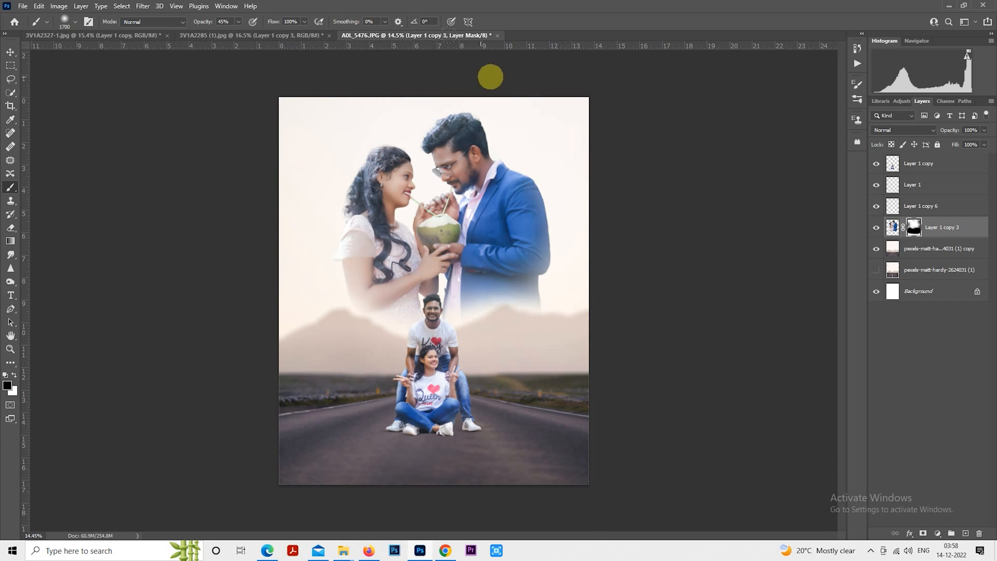
{"action": "key", "text": "bracketright"}
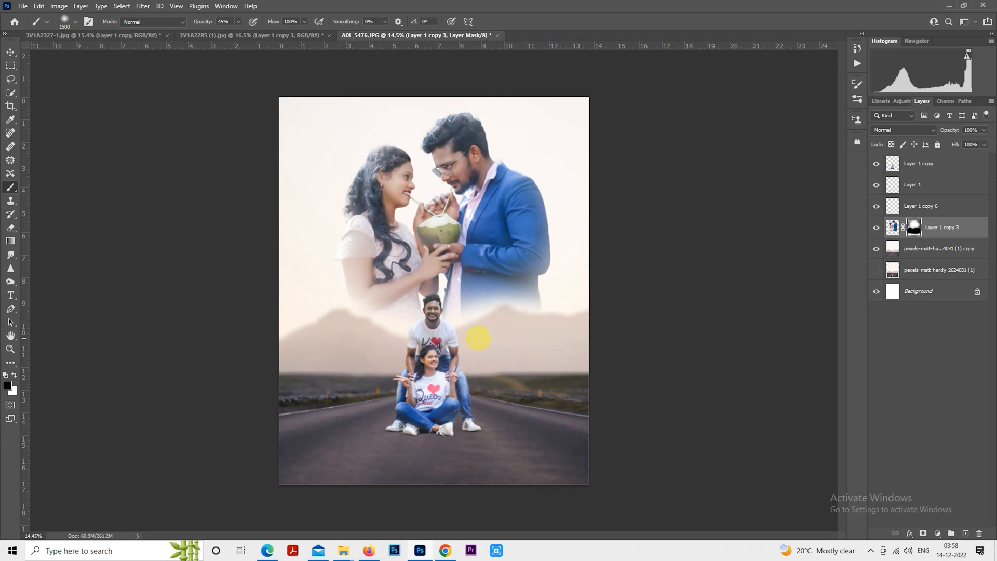
{"action": "mouse_move", "coordinate": [478, 338]}
{"action": "left_mouse_down"}
{"action": "mouse_move", "coordinate": [560, 317]}
{"action": "mouse_move", "coordinate": [565, 357]}
{"action": "left_mouse_up"}
{"action": "scroll", "coordinate": [505, 344], "scroll_direction": "up", "scroll_amount": 2}
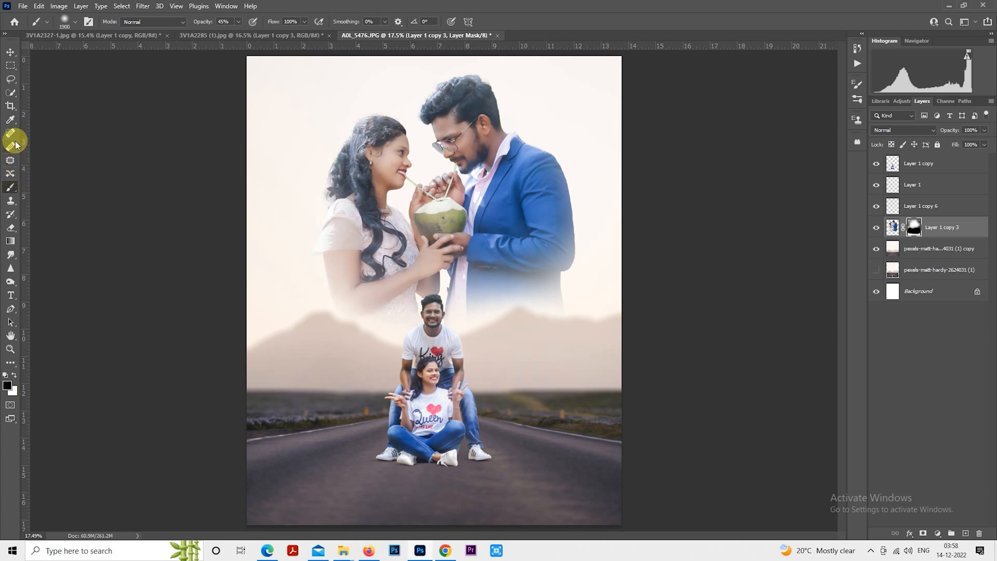
- Erase on the mask above the standing man's head with the Eraser at 54% opacity
{"action": "left_click", "coordinate": [10, 227]}
{"action": "left_click", "coordinate": [196, 21]}
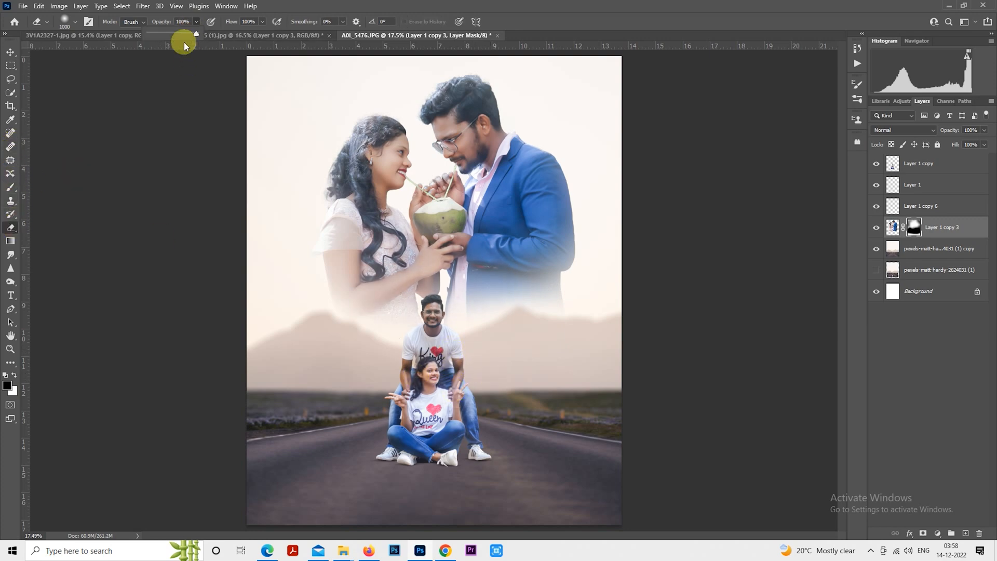
{"action": "left_click", "coordinate": [424, 299]}
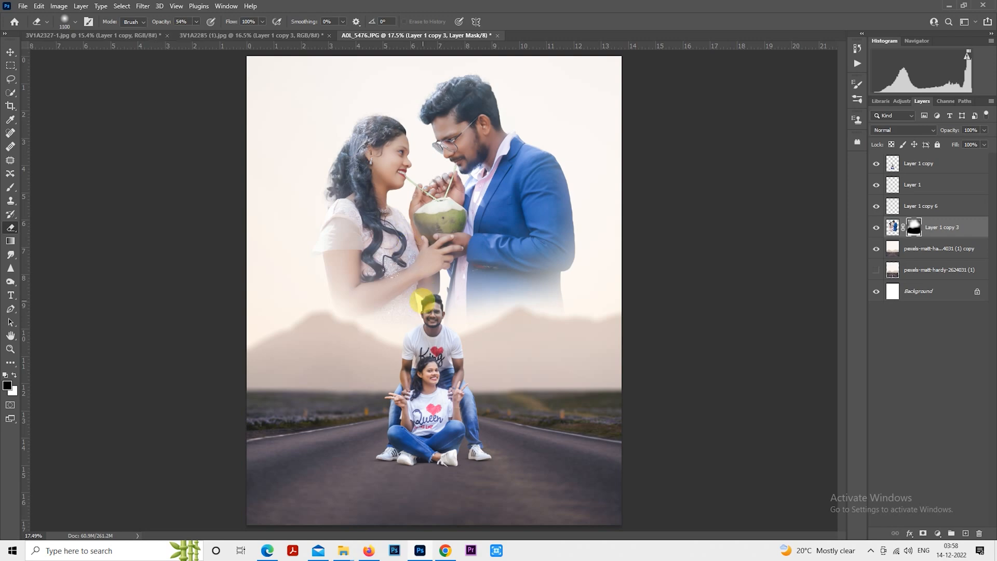
{"action": "key", "text": "]"}
{"action": "key", "text": "]"}
{"action": "left_click", "coordinate": [423, 297]}
{"action": "key", "text": "]"}
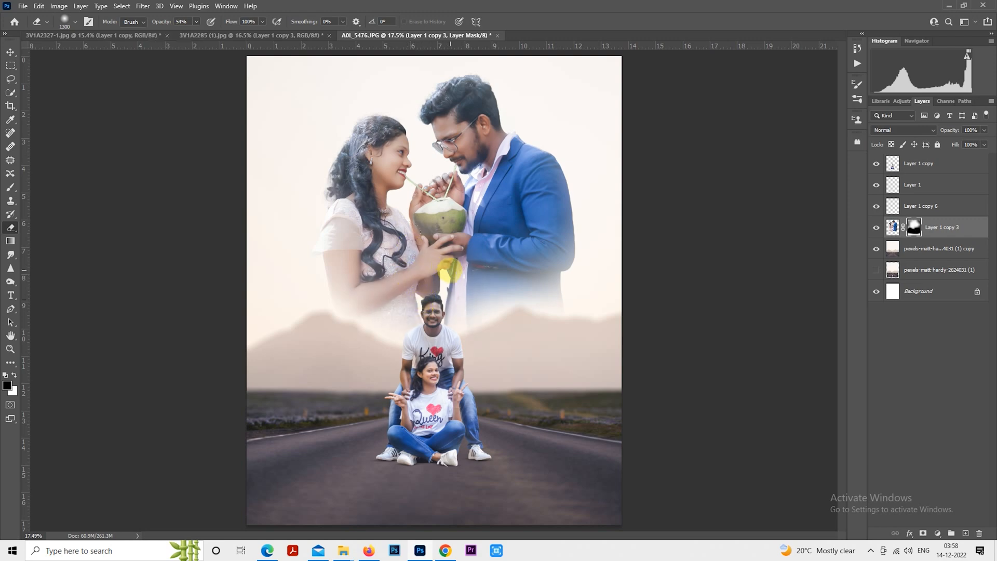
{"action": "left_click", "coordinate": [10, 187]}
{"action": "key", "text": "]"}
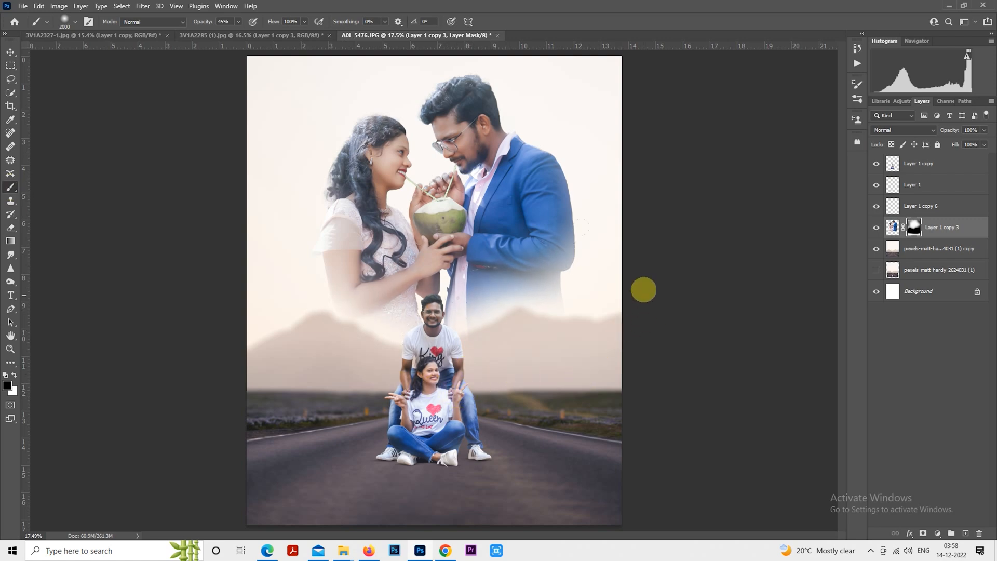
{"action": "scroll", "coordinate": [187, 395], "scroll_direction": "down", "scroll_amount": 3}
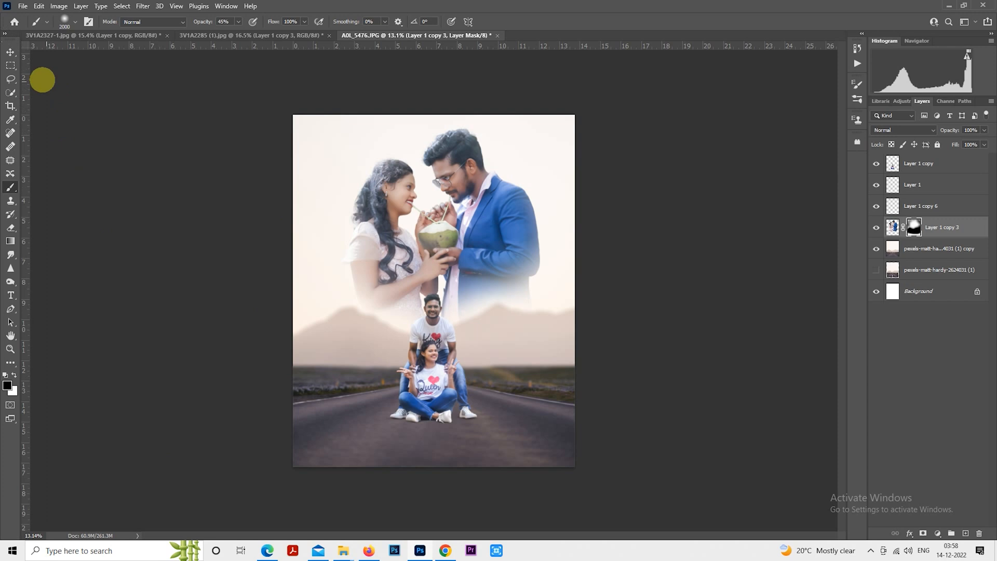
- Set the second couple layer's blend mode to Luminosity and its opacity to 50%
{"action": "left_click", "coordinate": [11, 65]}
{"action": "scroll", "coordinate": [659, 231], "scroll_direction": "up", "scroll_amount": 1}
{"action": "left_click", "coordinate": [927, 135]}
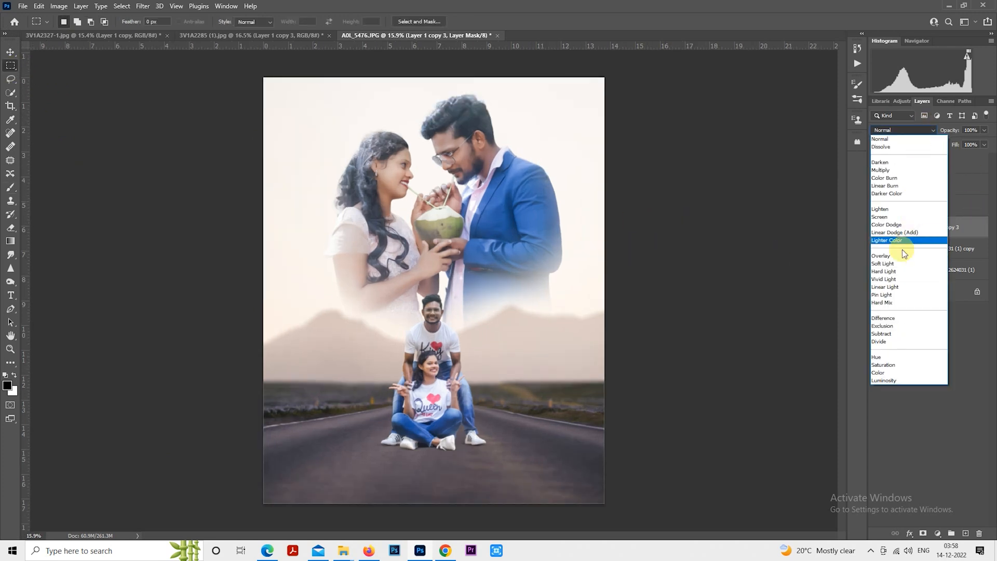
{"action": "left_click", "coordinate": [902, 378]}
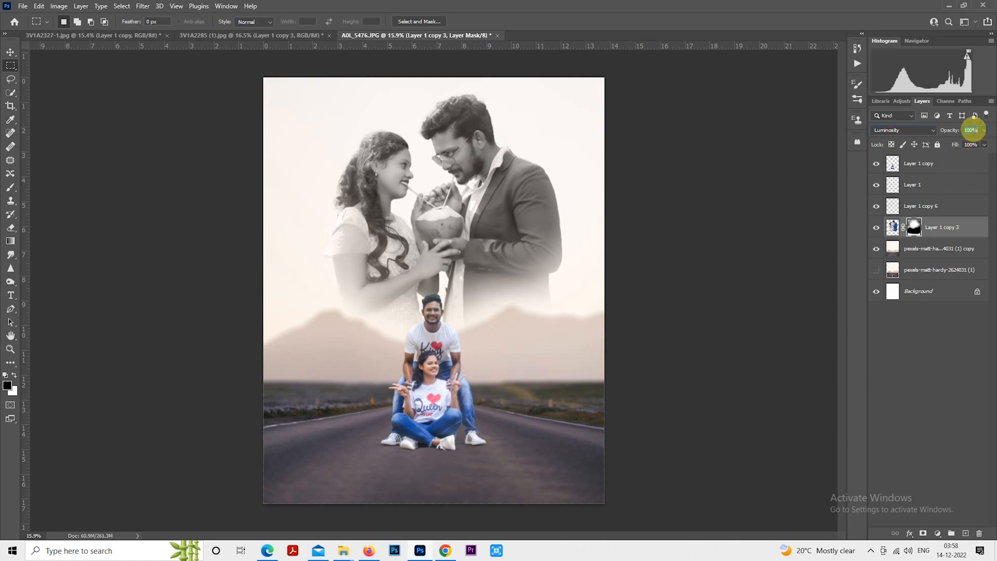
{"action": "type", "text": "50"}
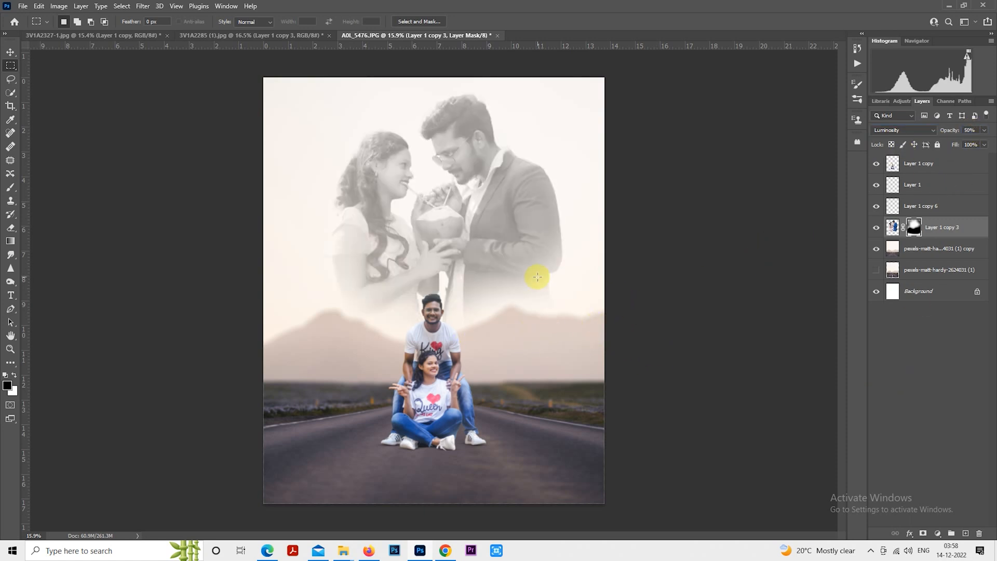
- Select the upper part of the road background layer and stretch it upward slightly with Free Transform
{"action": "scroll", "coordinate": [536, 277], "scroll_direction": "down", "scroll_amount": 2}
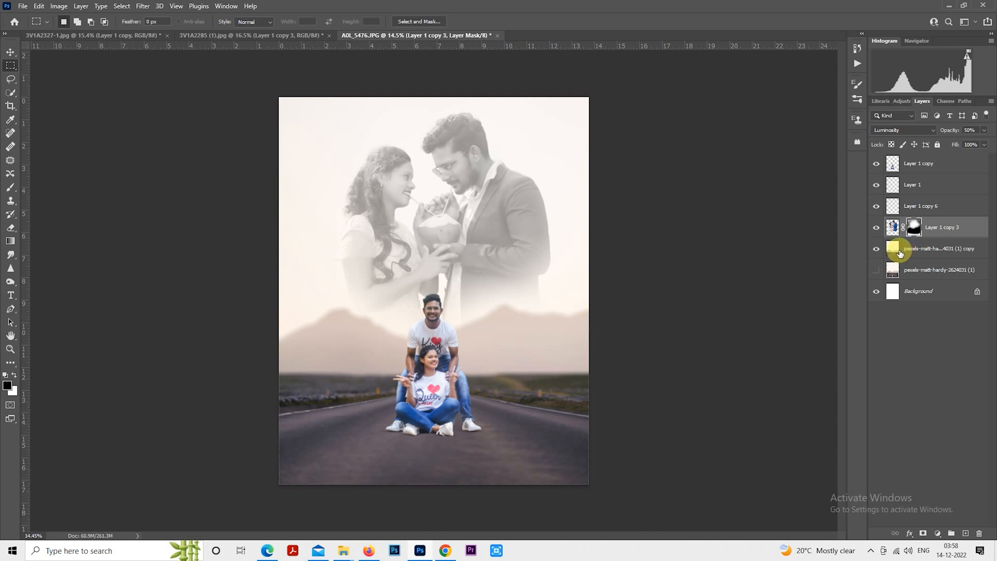
{"action": "left_click", "coordinate": [932, 248], "text": "shift"}
{"action": "left_click", "coordinate": [918, 170]}
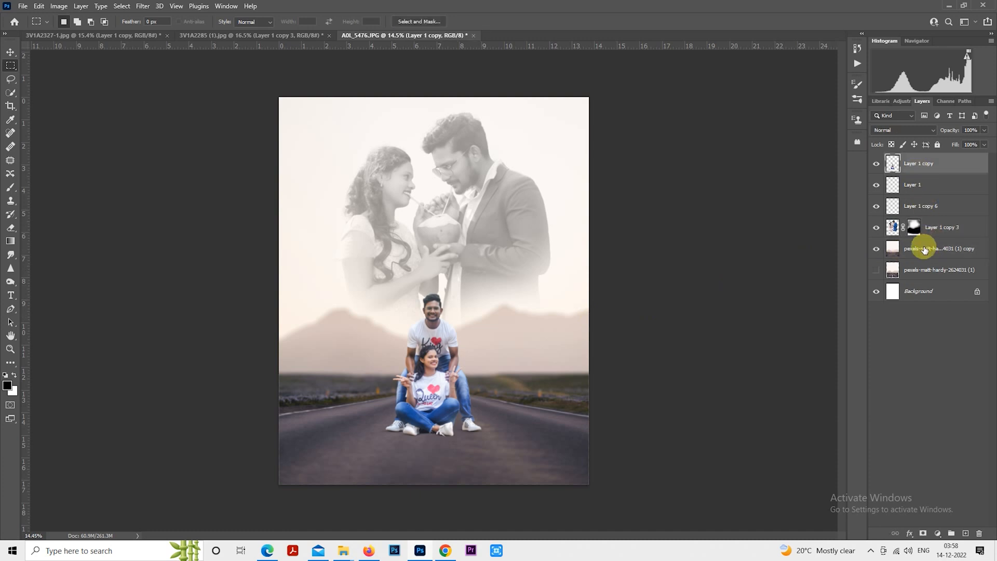
{"action": "left_click", "coordinate": [923, 249], "text": "shift"}
{"action": "mouse_move", "coordinate": [458, 335]}
{"action": "left_mouse_down"}
{"action": "mouse_move", "coordinate": [456, 351]}
{"action": "mouse_move", "coordinate": [456, 343]}
{"action": "left_mouse_up"}
{"action": "left_click", "coordinate": [924, 250]}
{"action": "scroll", "coordinate": [394, 218], "scroll_direction": "down", "scroll_amount": 1}
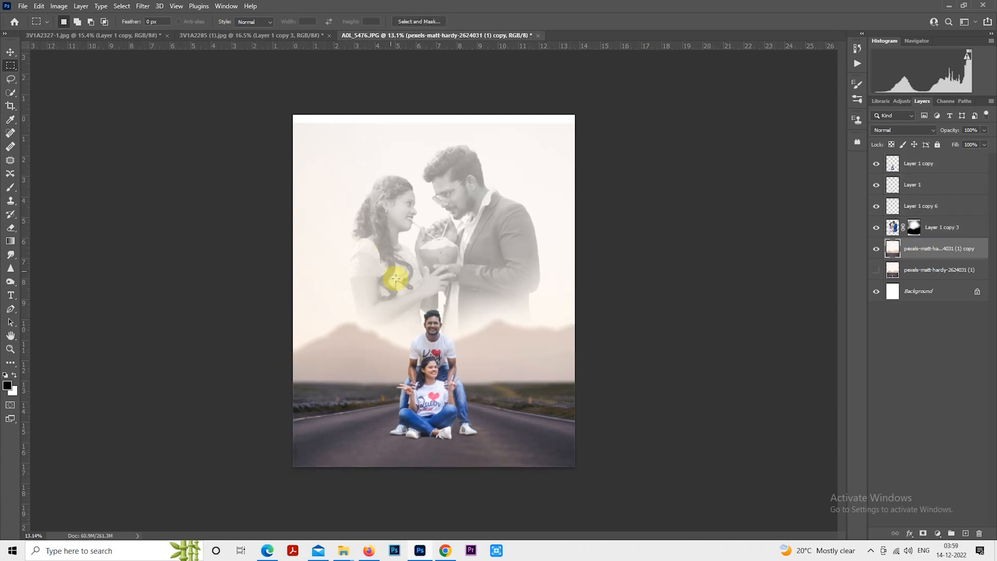
{"action": "left_click_drag", "start_coordinate": [272, 100], "coordinate": [609, 312]}
{"action": "right_click", "coordinate": [468, 248]}
{"action": "left_click", "coordinate": [502, 351]}
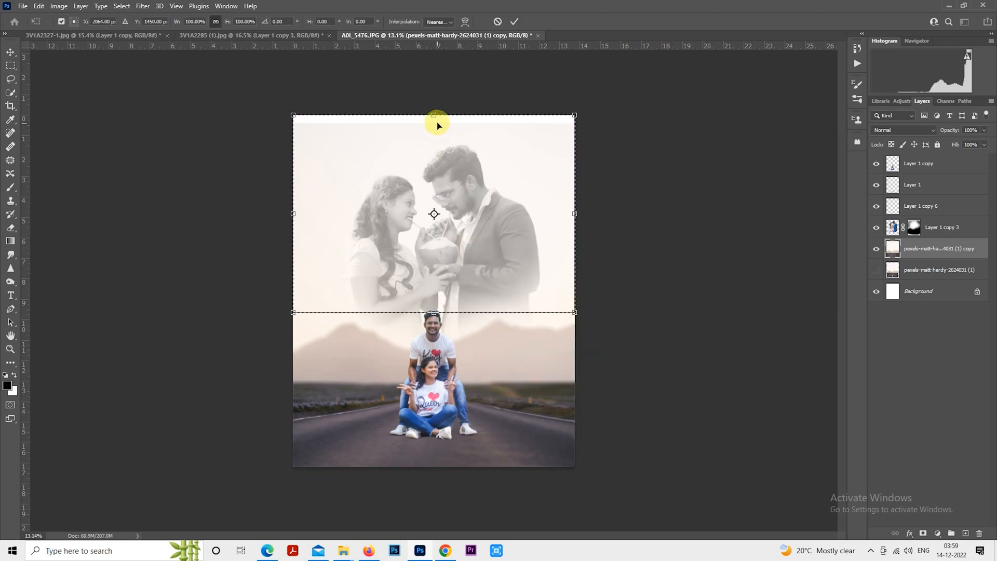
{"action": "left_click_drag", "start_coordinate": [433, 115], "coordinate": [434, 101]}
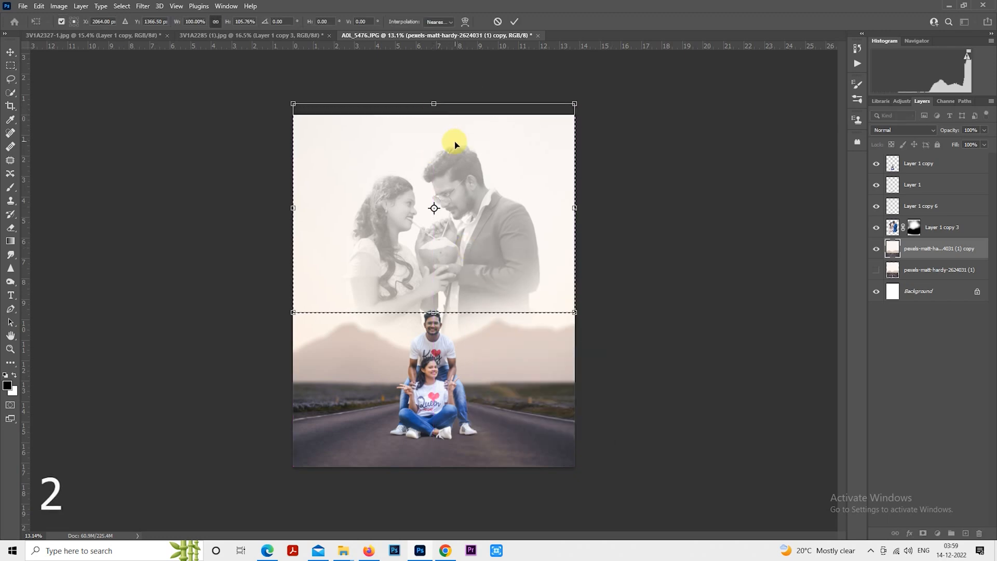
{"action": "key", "text": "Return"}
{"action": "key", "text": "ctrl+d"}
{"action": "scroll", "coordinate": [519, 265], "scroll_direction": "up", "scroll_amount": 2}
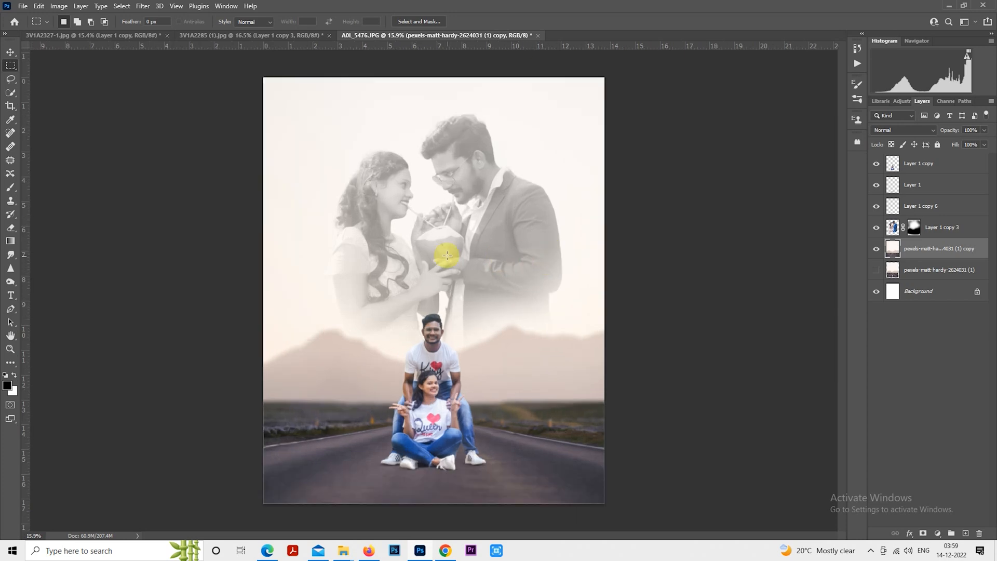
- Enlarge the second couple layer to about 112% by 113% with Free Transform and shift it slightly left
{"action": "scroll", "coordinate": [500, 270], "scroll_direction": "down", "scroll_amount": 1}
{"action": "scroll", "coordinate": [502, 259], "scroll_direction": "up", "scroll_amount": 1}
{"action": "left_click", "coordinate": [895, 227]}
{"action": "right_click", "coordinate": [496, 199]}
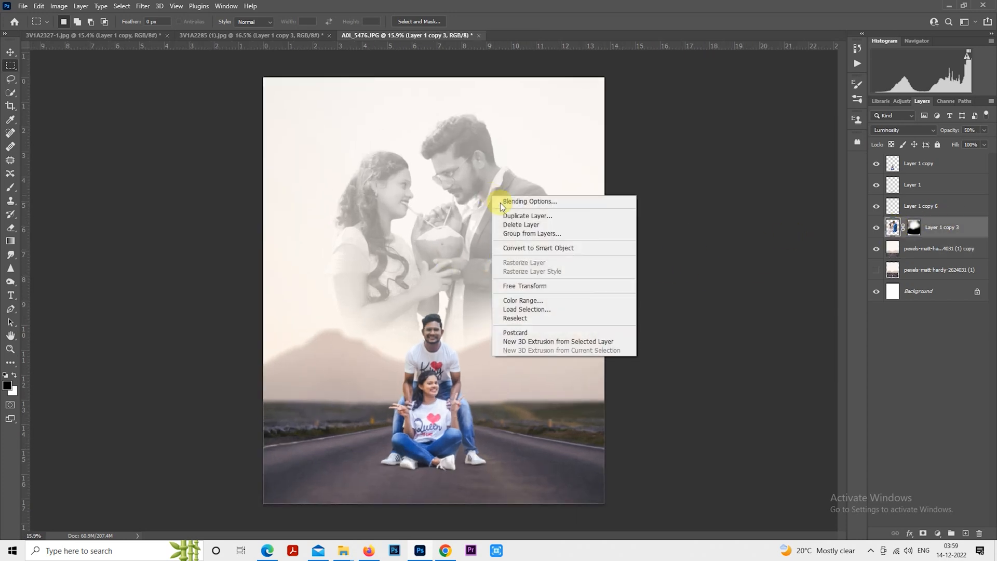
{"action": "left_click", "coordinate": [549, 285]}
{"action": "left_click_drag", "start_coordinate": [563, 417], "coordinate": [578, 436]}
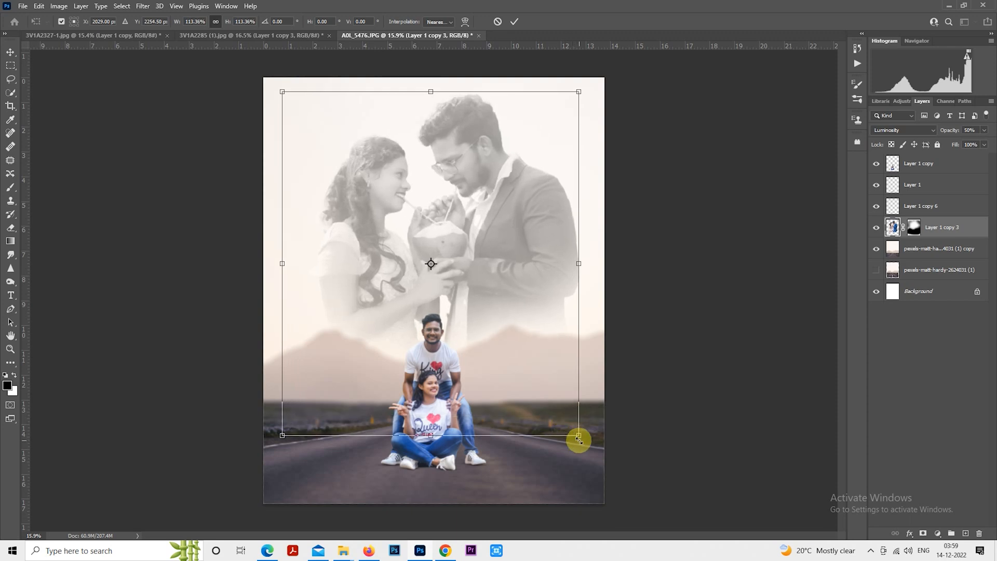
{"action": "left_click_drag", "start_coordinate": [564, 398], "coordinate": [559, 391]}
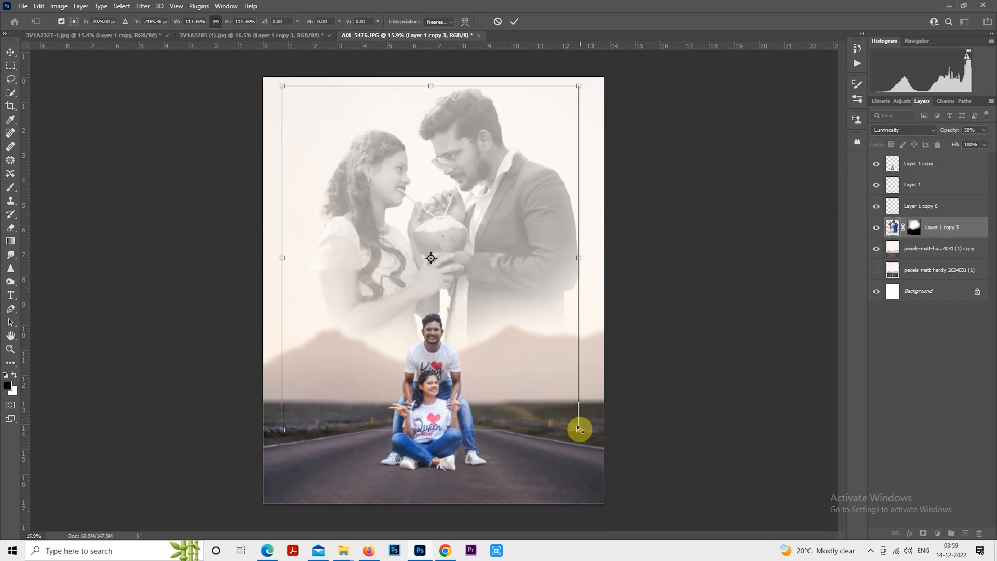
{"action": "mouse_move", "coordinate": [579, 427]}
{"action": "left_mouse_down"}
{"action": "mouse_move", "coordinate": [578, 419]}
{"action": "mouse_move", "coordinate": [578, 426]}
{"action": "left_mouse_up"}
{"action": "left_click_drag", "start_coordinate": [545, 372], "coordinate": [542, 371]}
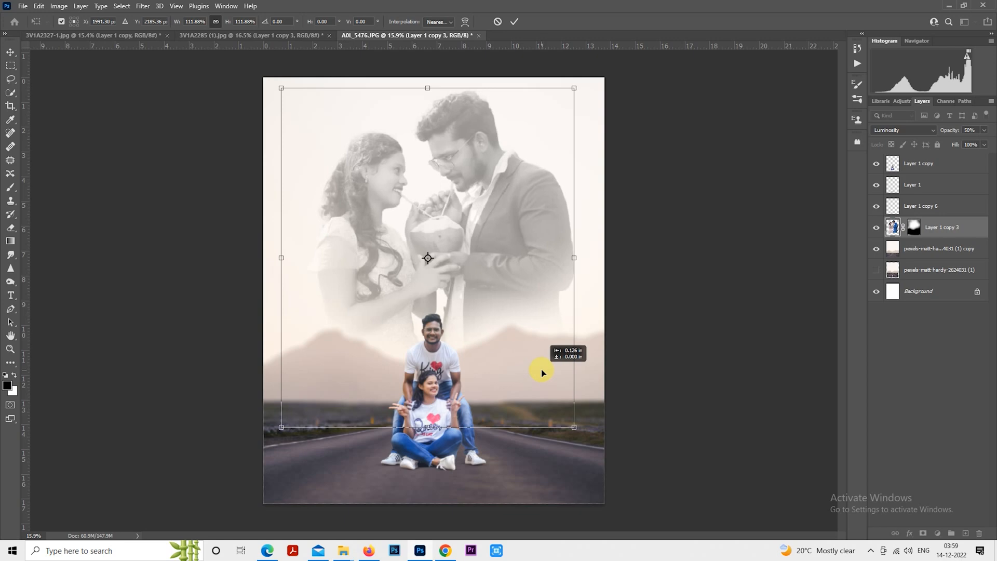
{"action": "key", "text": "Return"}
- Set the second couple layer's blend mode to Normal
{"action": "key", "text": "m"}
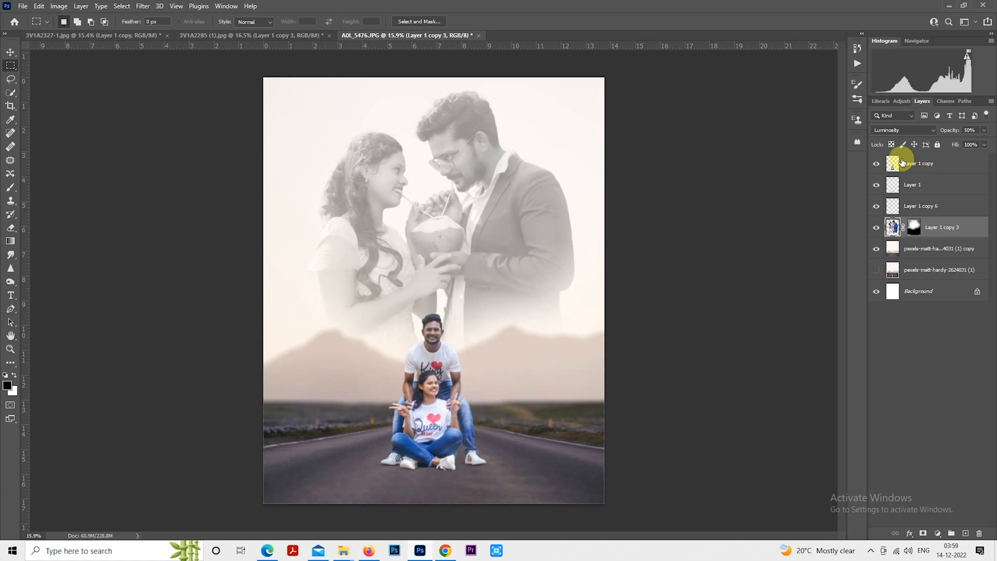
{"action": "left_click", "coordinate": [902, 129]}
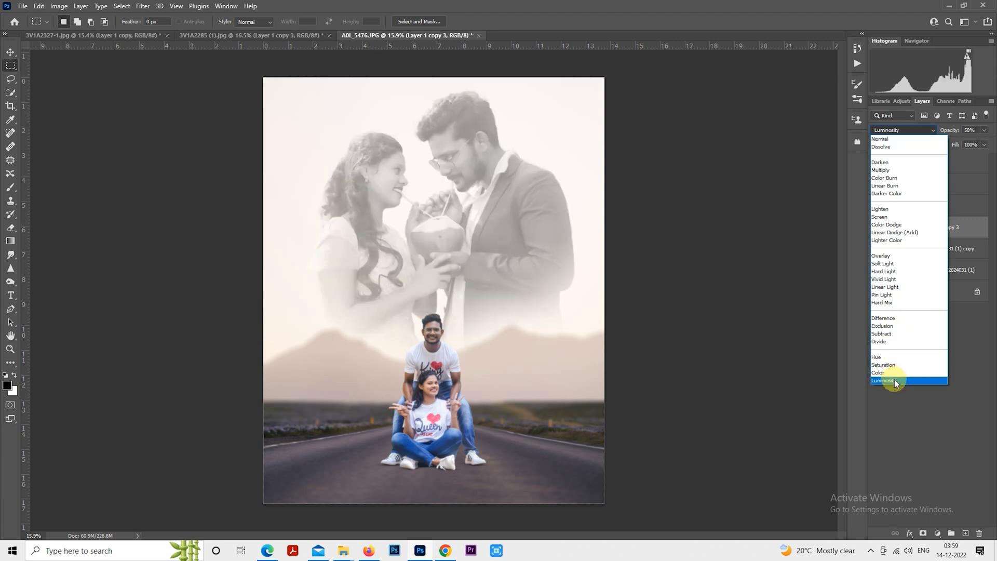
{"action": "left_click", "coordinate": [900, 141]}
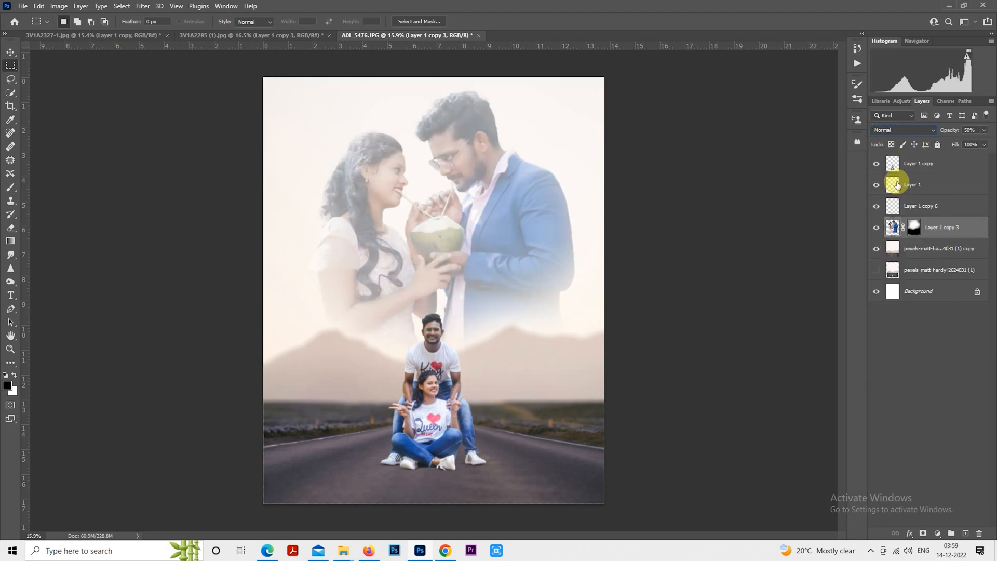
- Stamp all visible layers into a new merged layer at the top of the stack and duplicate it
{"action": "left_click", "coordinate": [916, 164]}
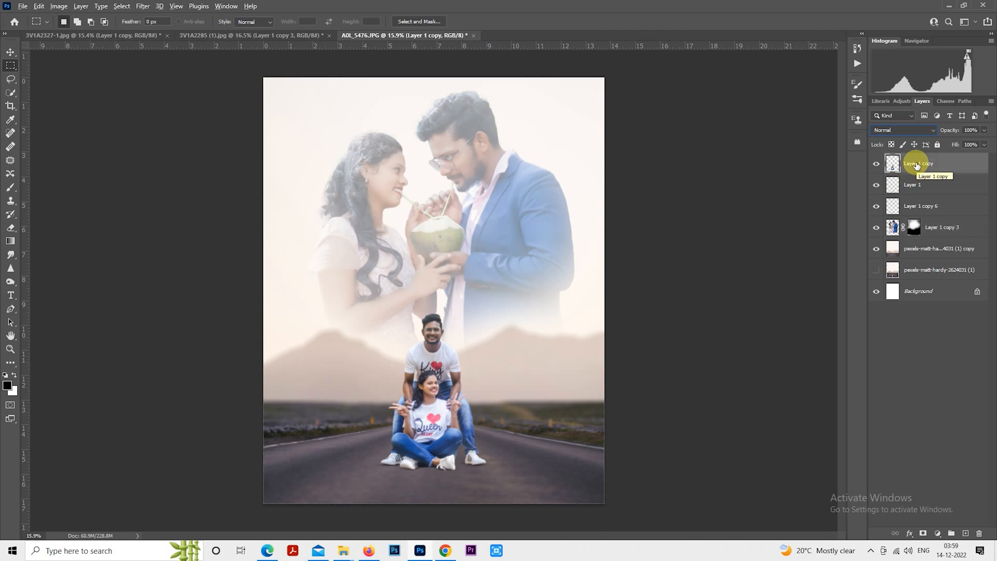
{"action": "key", "text": "ctrl+shift+alt+e"}
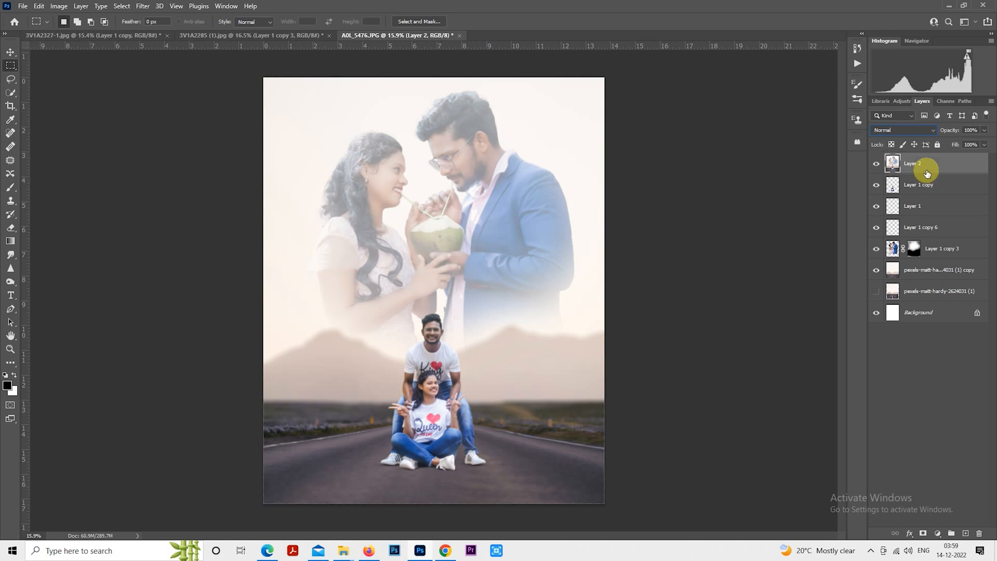
{"action": "key", "text": "ctrl+j"}
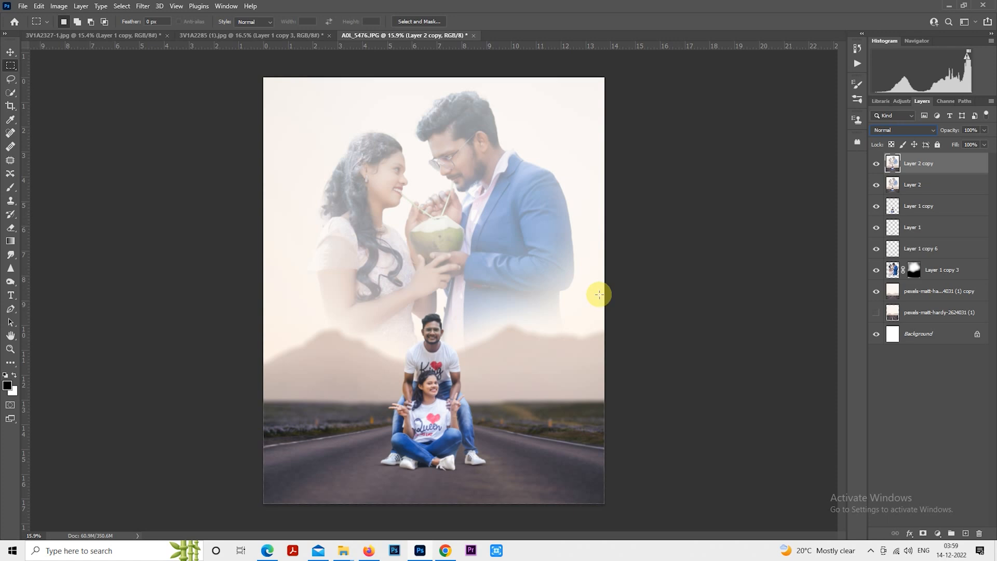
- Open the Camera Raw Filter on the duplicated merged layer and apply the zzdadya3 user preset
{"action": "left_click_drag", "start_coordinate": [574, 299], "coordinate": [572, 301]}
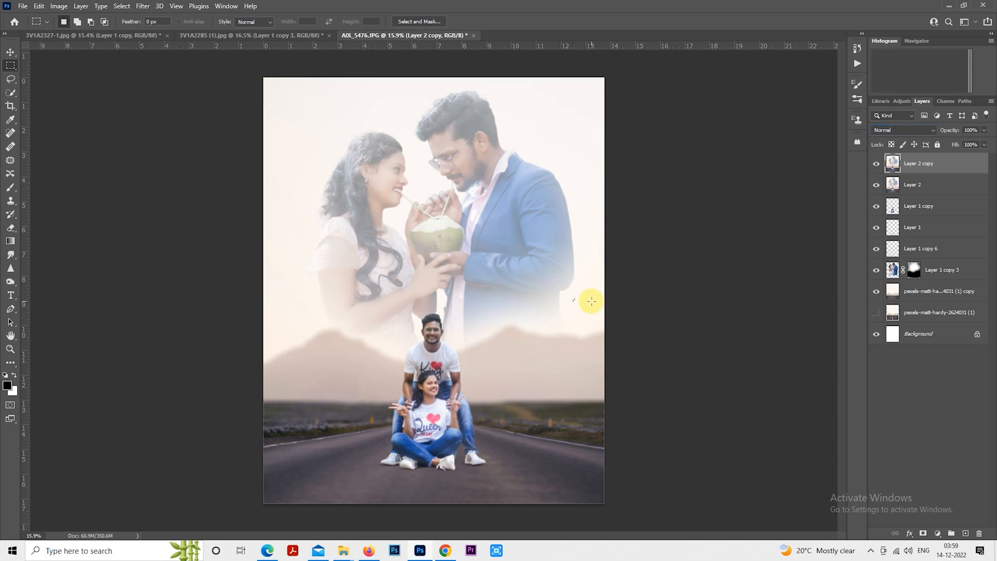
{"action": "left_click", "coordinate": [580, 283]}
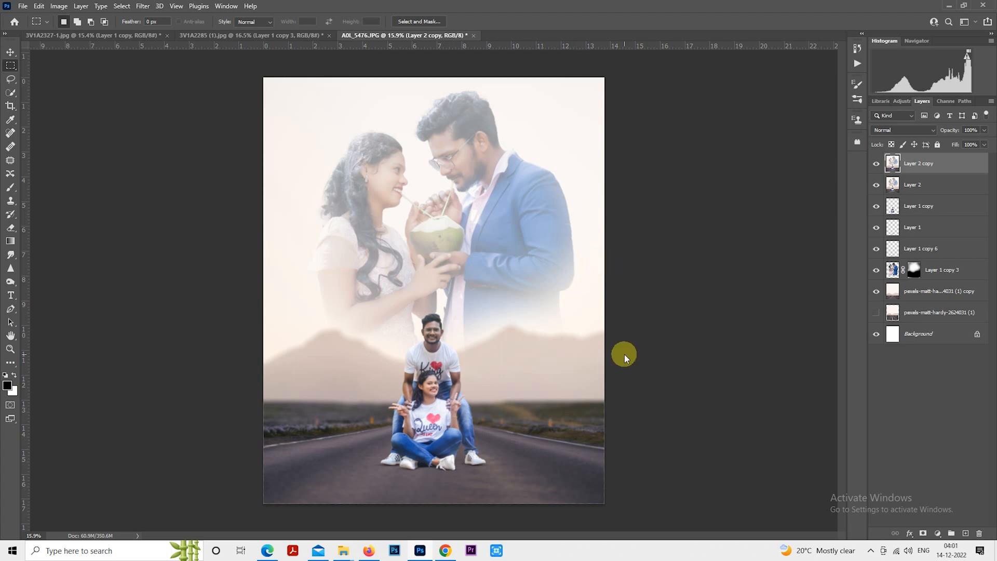
{"action": "key", "text": "ctrl+shift+a"}
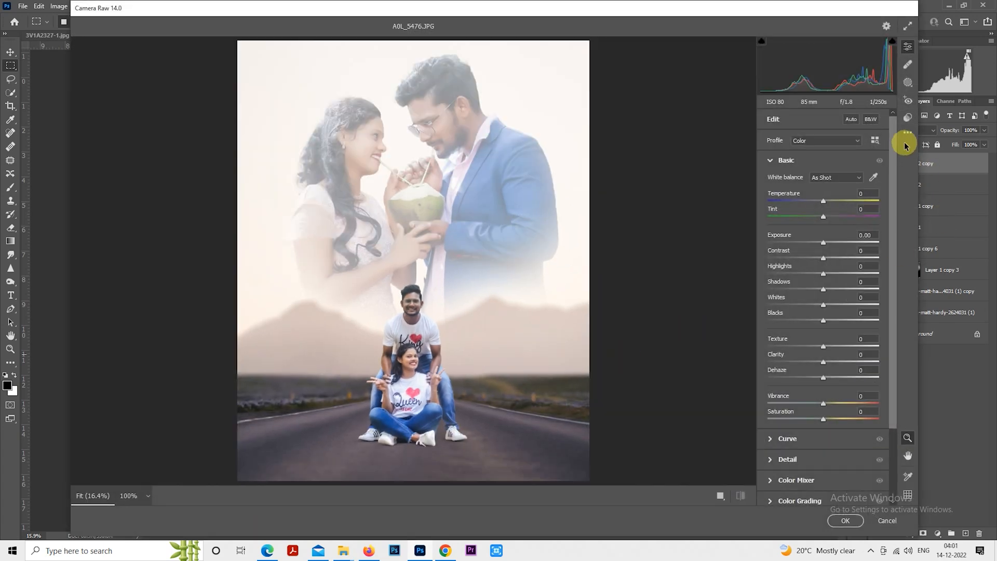
{"action": "left_click", "coordinate": [912, 127]}
{"action": "left_click", "coordinate": [907, 118]}
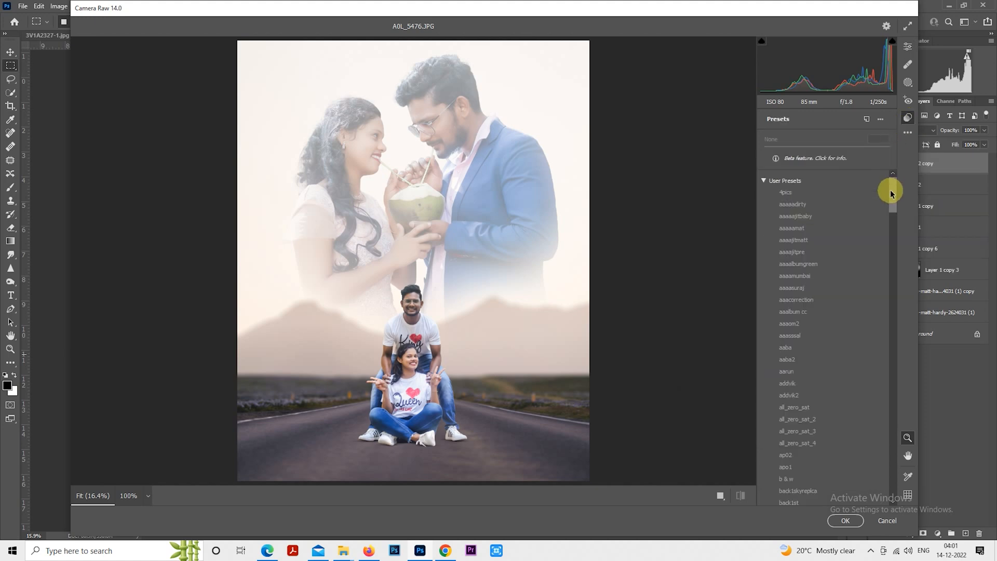
{"action": "left_click_drag", "start_coordinate": [897, 233], "coordinate": [897, 407]}
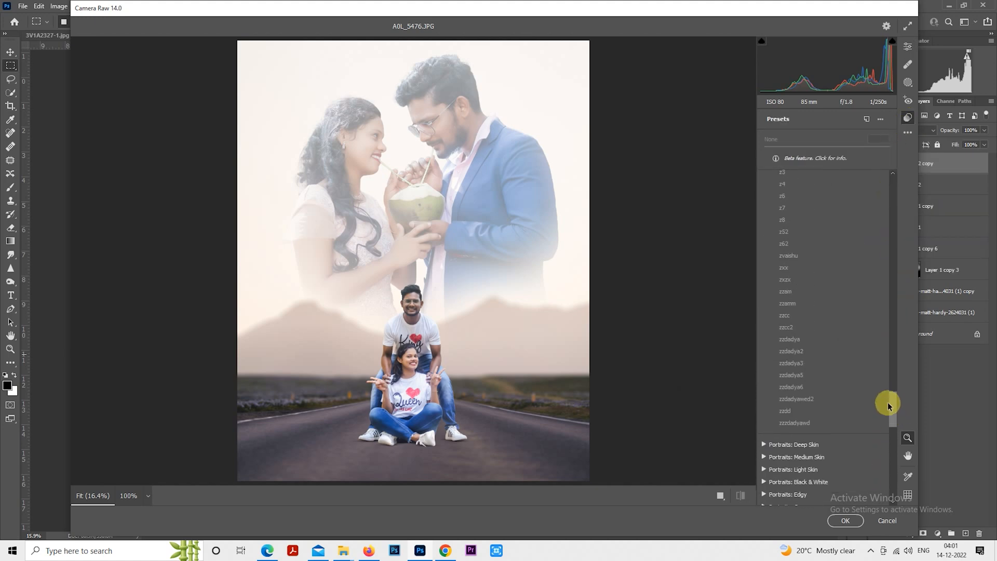
{"action": "left_click", "coordinate": [854, 363]}
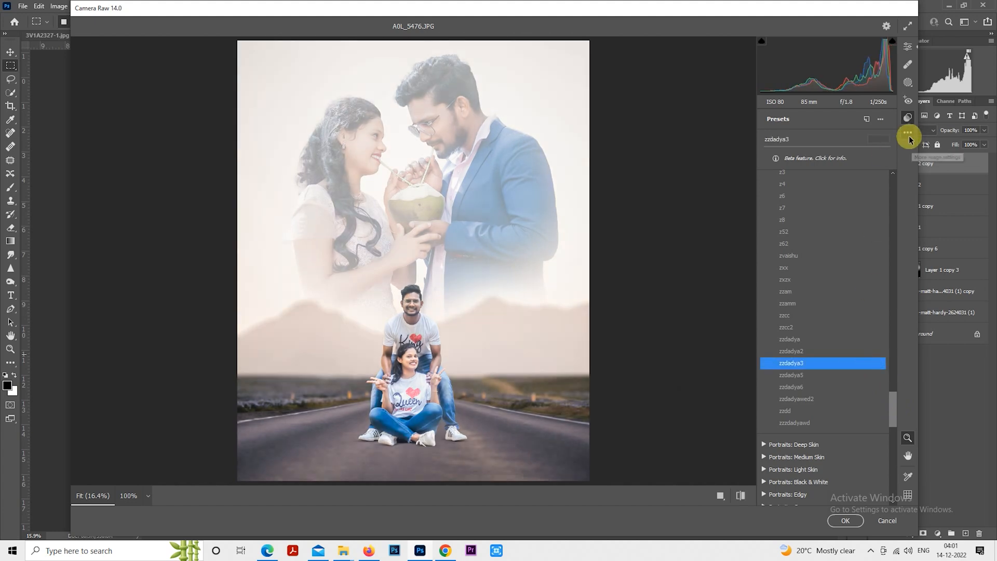
- In Basic, set contrast to +32, whites to -79, blacks to -22, shadows to +23 and exposure to +0.30
{"action": "left_click", "coordinate": [907, 47]}
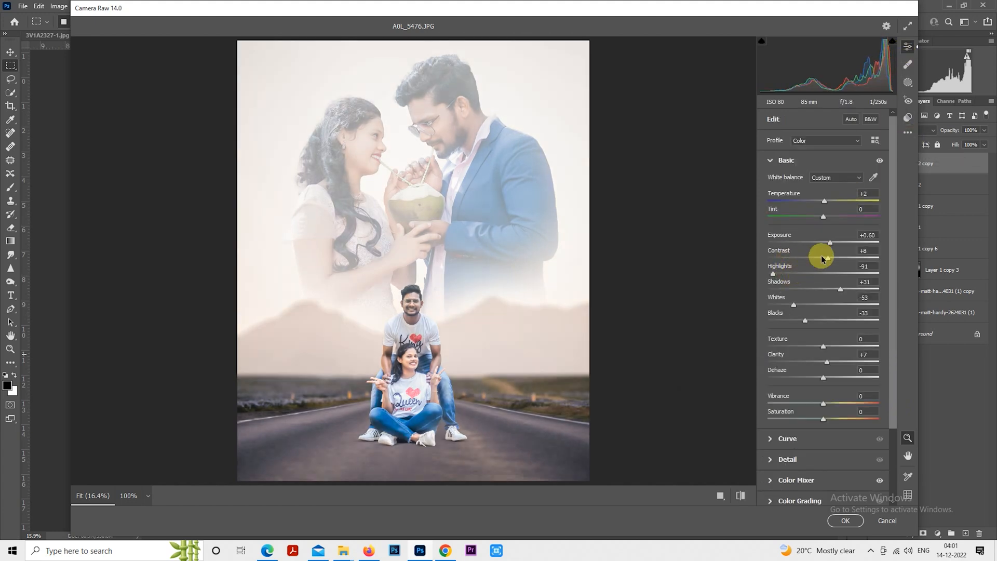
{"action": "left_click_drag", "start_coordinate": [822, 258], "coordinate": [841, 258]}
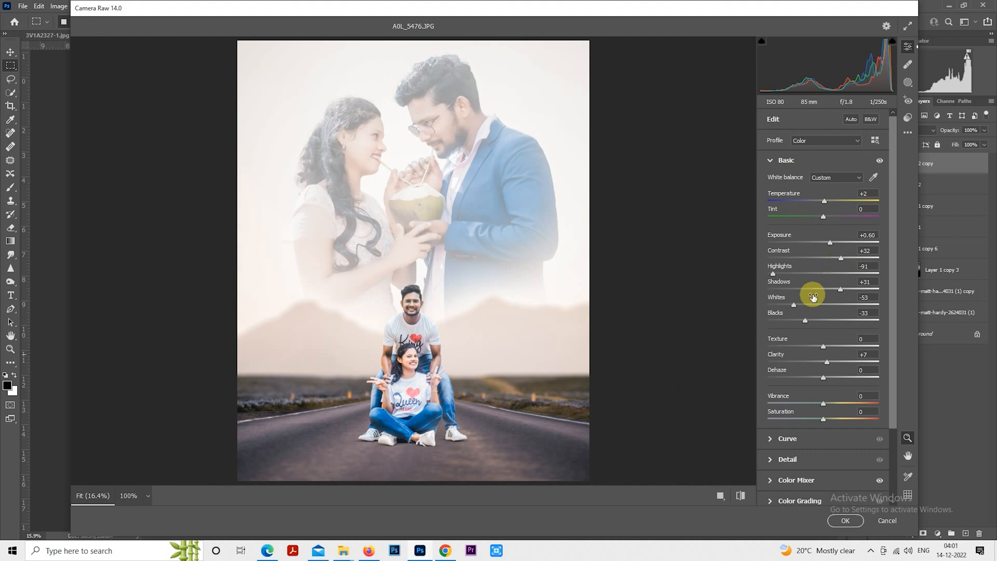
{"action": "left_click_drag", "start_coordinate": [794, 305], "coordinate": [831, 292]}
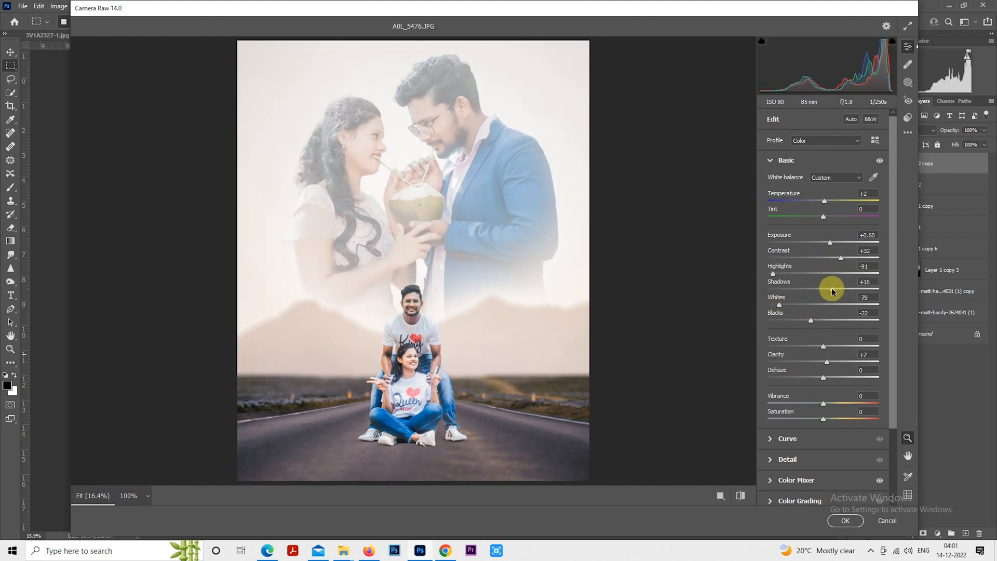
{"action": "left_click", "coordinate": [772, 162]}
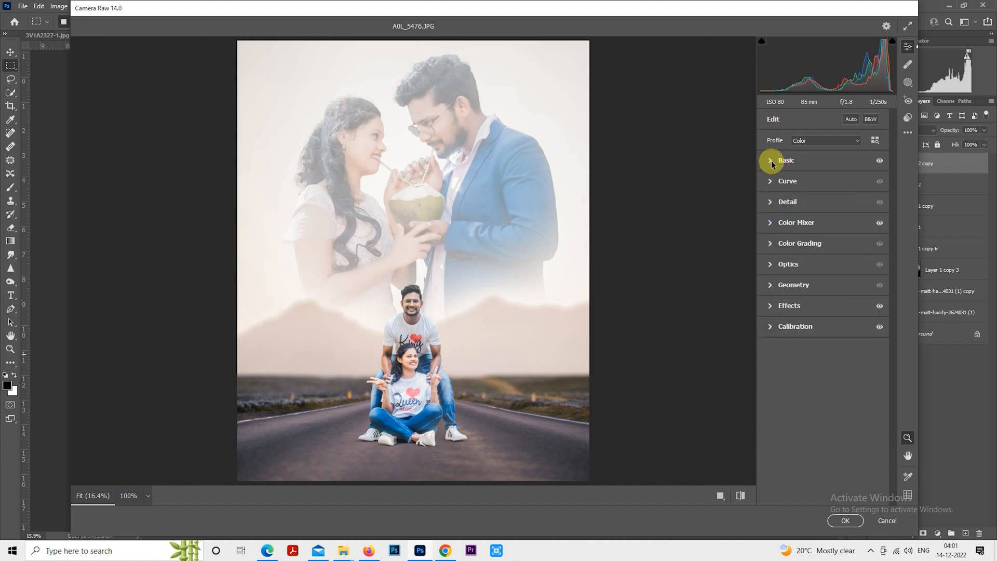
{"action": "left_click", "coordinate": [772, 159]}
{"action": "left_click_drag", "start_coordinate": [831, 242], "coordinate": [826, 242]}
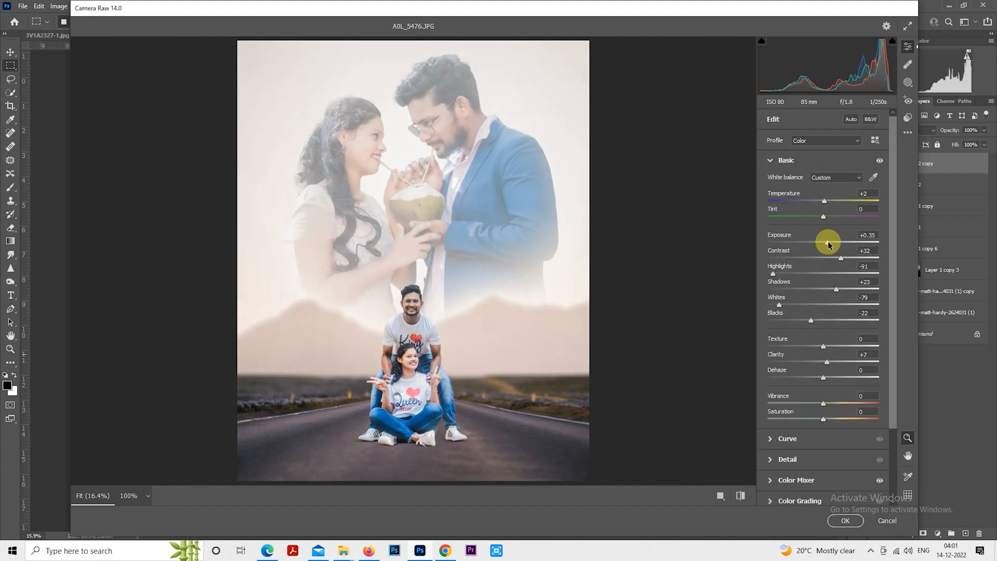
- Review the Color Mixer saturation and luminance values and raise the Basic shadows to +41
{"action": "left_click", "coordinate": [772, 160]}
{"action": "left_click", "coordinate": [785, 226]}
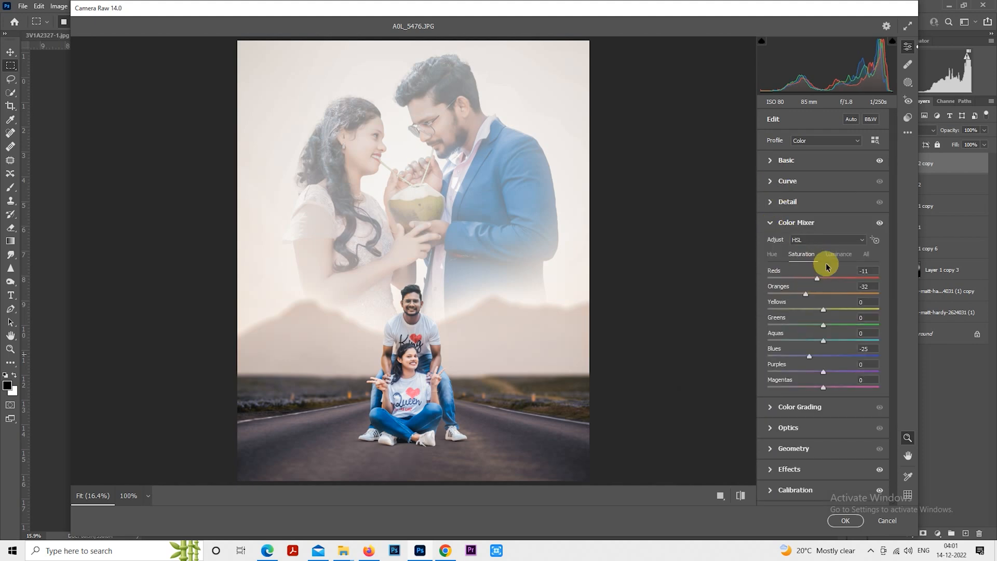
{"action": "left_click", "coordinate": [838, 254]}
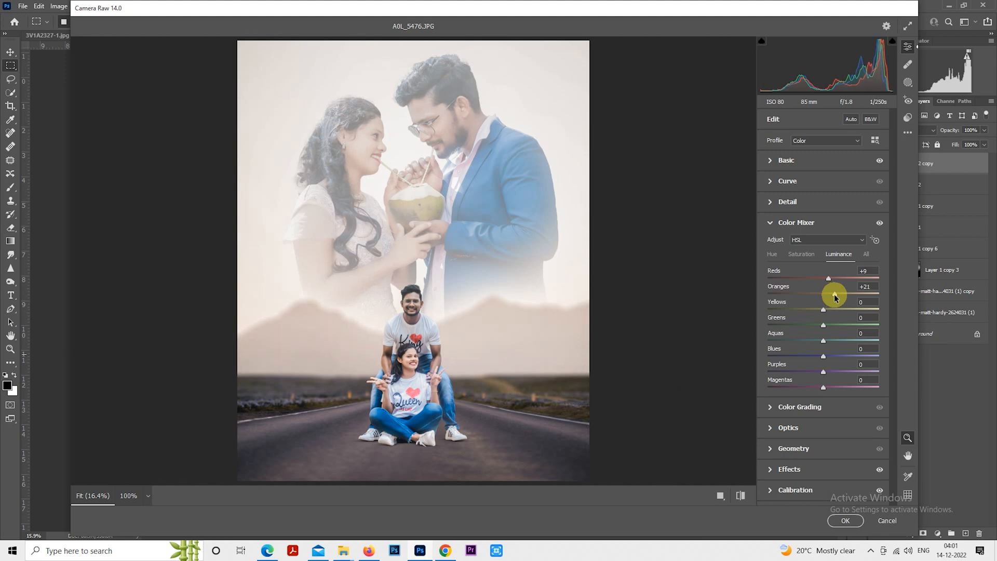
{"action": "left_click", "coordinate": [772, 181]}
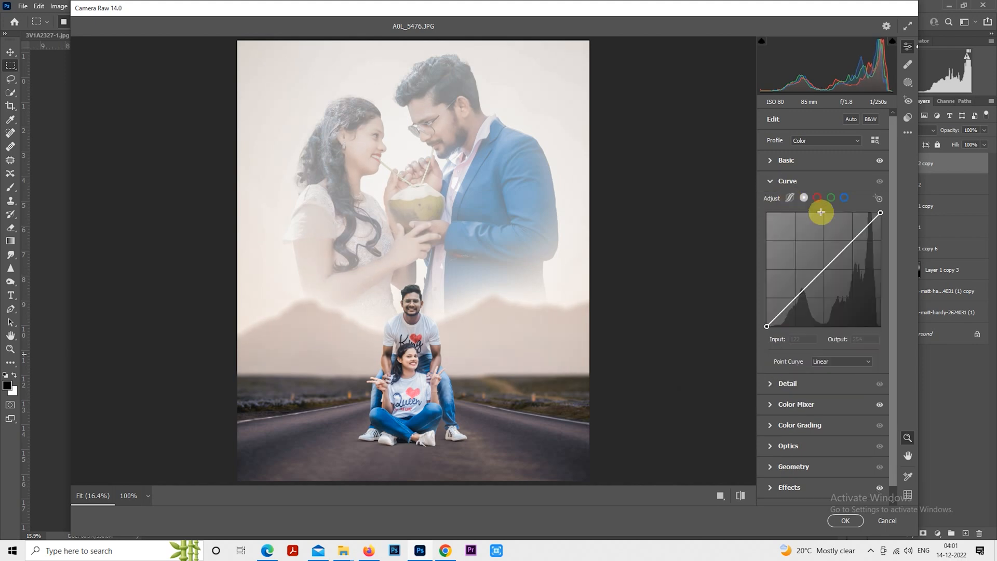
{"action": "left_click", "coordinate": [772, 165]}
{"action": "left_click", "coordinate": [852, 289]}
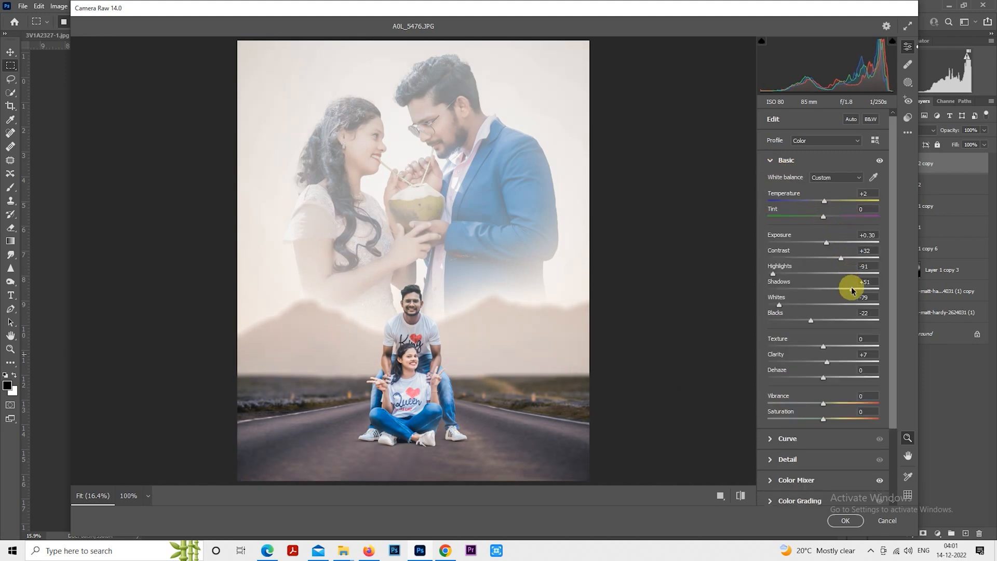
{"action": "mouse_move", "coordinate": [850, 289]}
{"action": "left_mouse_down"}
{"action": "mouse_move", "coordinate": [840, 268]}
{"action": "mouse_move", "coordinate": [824, 269]}
{"action": "mouse_move", "coordinate": [842, 290]}
{"action": "left_mouse_up"}
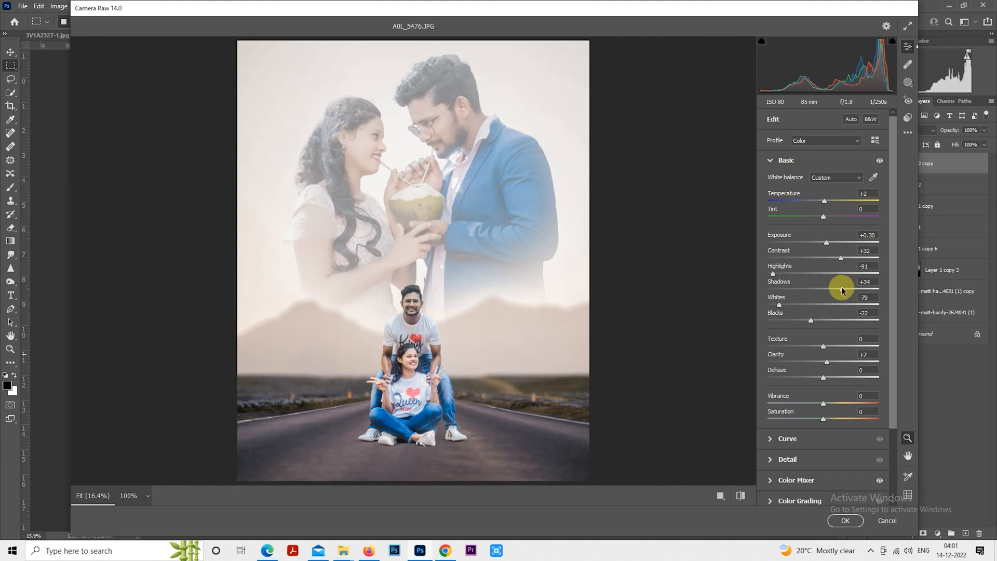
- In Effects, set vignetting to -16, midpoint to 0 and roundness to +27
{"action": "left_click", "coordinate": [770, 161]}
{"action": "left_click", "coordinate": [772, 308]}
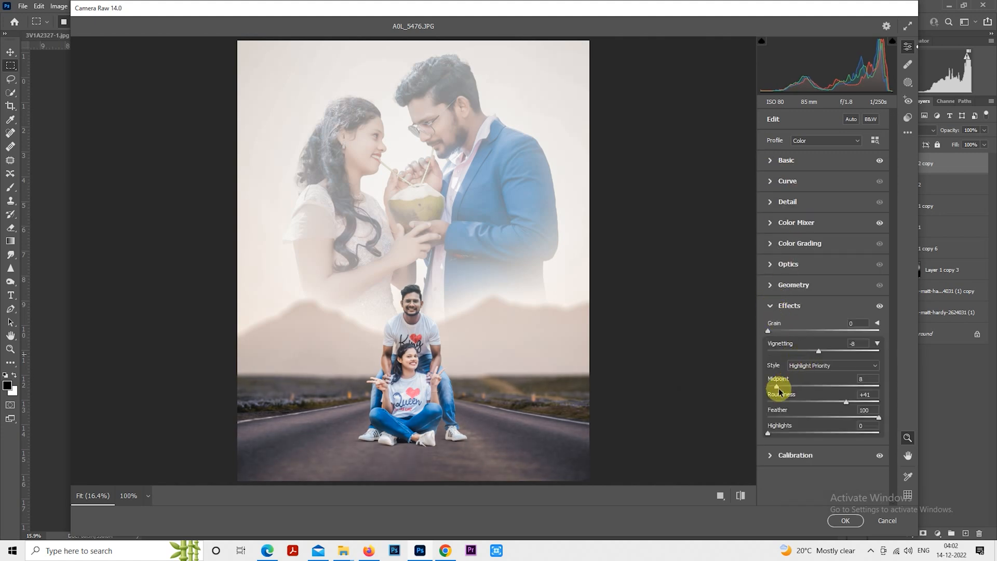
{"action": "left_click_drag", "start_coordinate": [777, 389], "coordinate": [765, 388]}
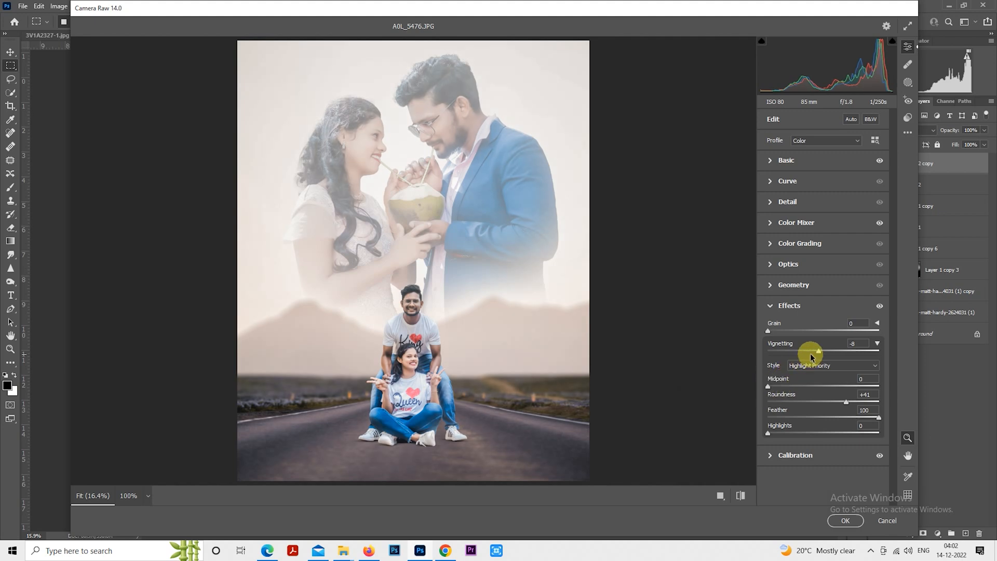
{"action": "left_click_drag", "start_coordinate": [811, 355], "coordinate": [815, 348]}
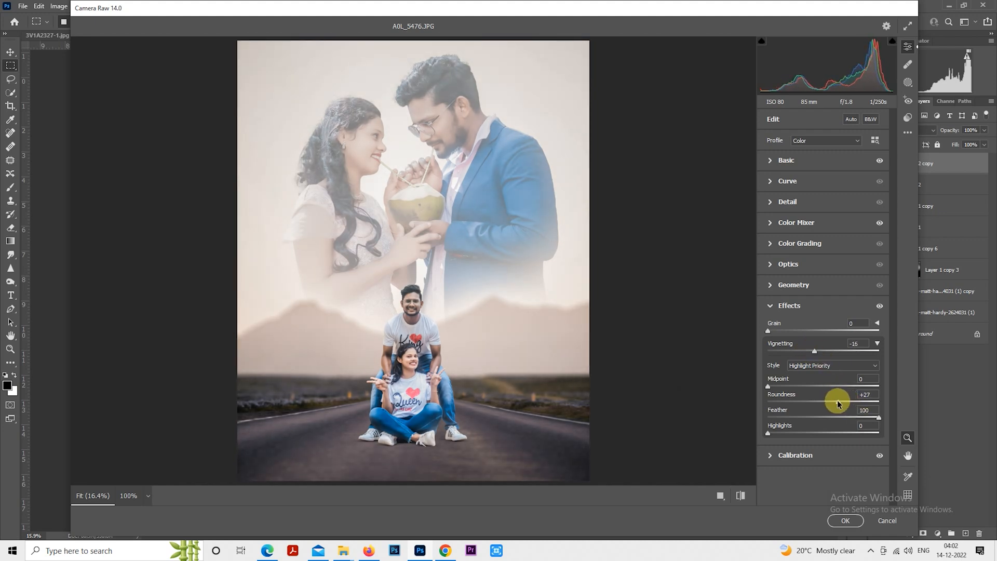
{"action": "left_click_drag", "start_coordinate": [837, 402], "coordinate": [836, 402]}
- Lower exposure to +0.15 and raise shadows to +60 in Basic
{"action": "left_click", "coordinate": [771, 166]}
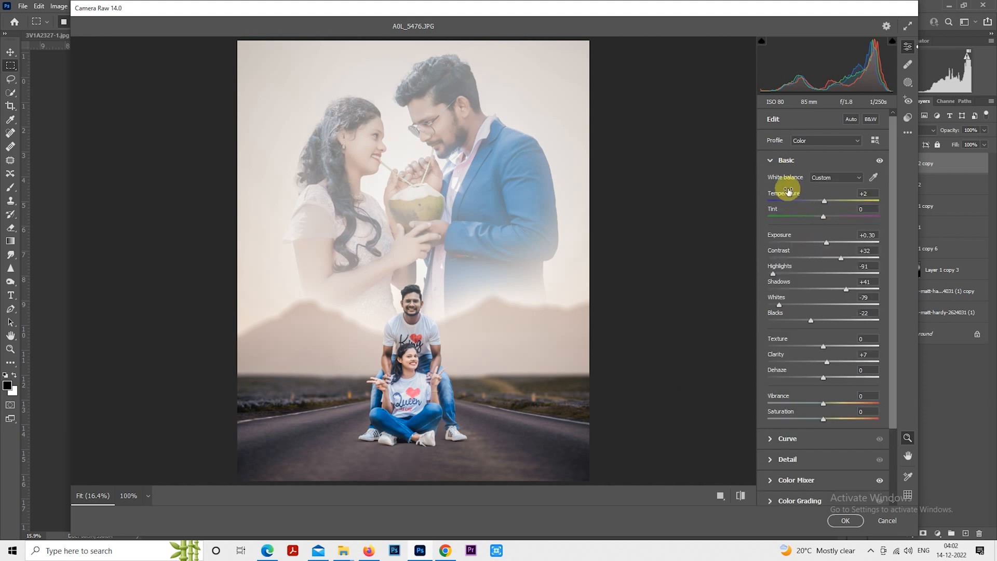
{"action": "left_click_drag", "start_coordinate": [827, 244], "coordinate": [826, 244]}
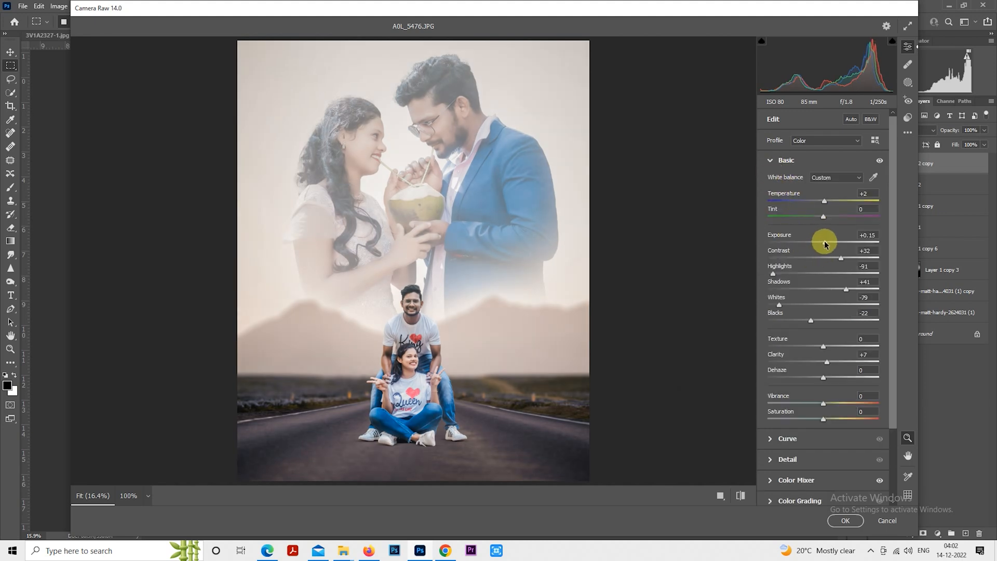
{"action": "left_click_drag", "start_coordinate": [856, 292], "coordinate": [856, 292]}
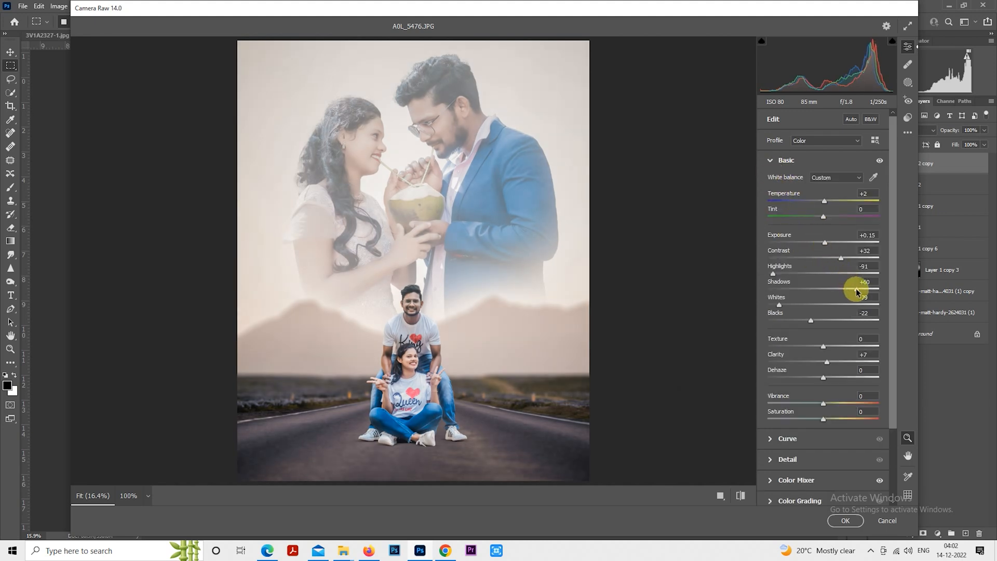
{"action": "left_click", "coordinate": [771, 161]}
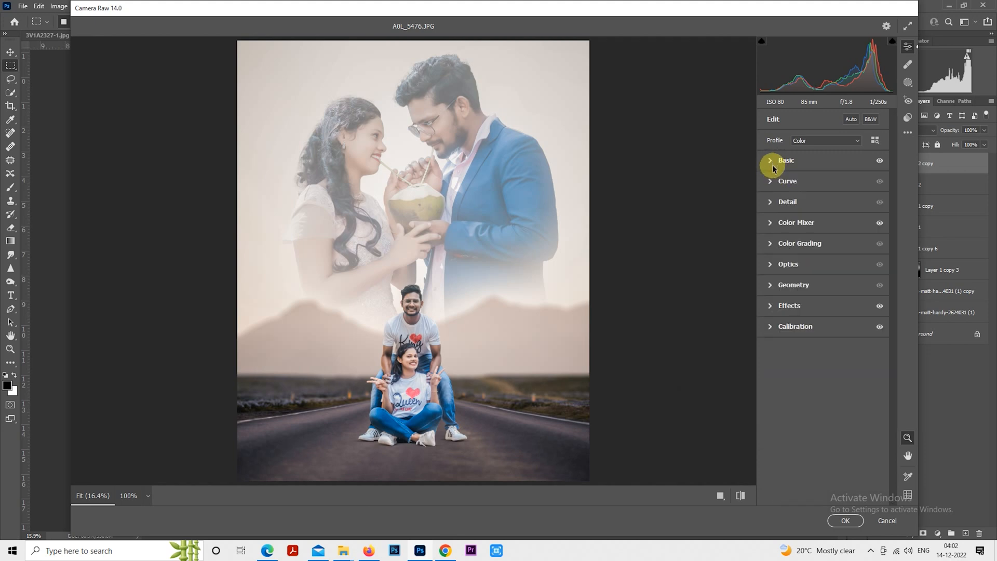
- Review the Color Mixer luminance sliders, compare before and after settings, and apply the Camera Raw adjustments
{"action": "left_click", "coordinate": [772, 223]}
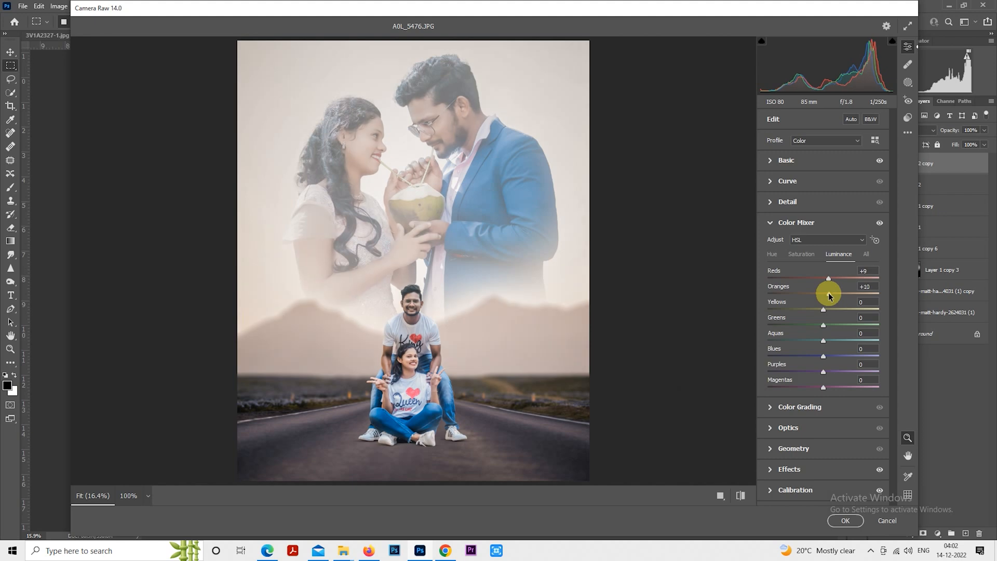
{"action": "left_click_drag", "start_coordinate": [828, 291], "coordinate": [824, 292]}
{"action": "left_click", "coordinate": [741, 496]}
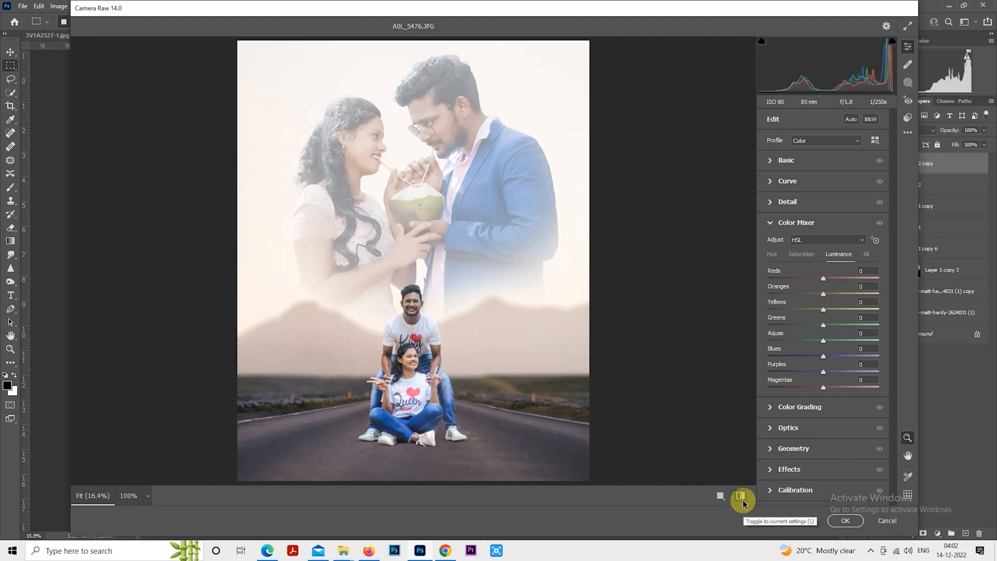
{"action": "left_click", "coordinate": [741, 495]}
{"action": "left_click", "coordinate": [844, 520]}
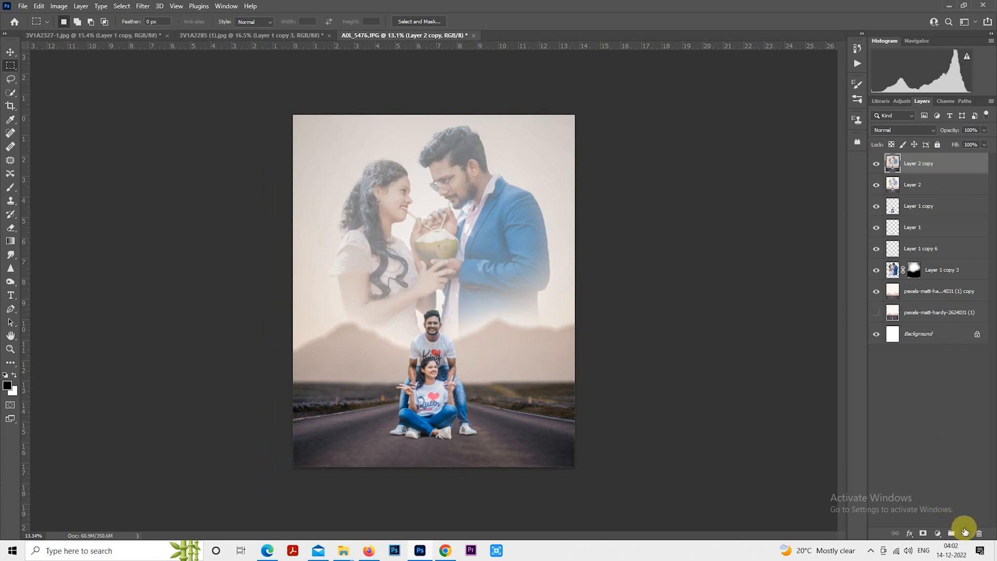
- On a new layer, draw a gradient upward from the image bottom to darken the road, at about 60% opacity
{"action": "left_click", "coordinate": [964, 532]}
{"action": "left_click", "coordinate": [10, 242]}
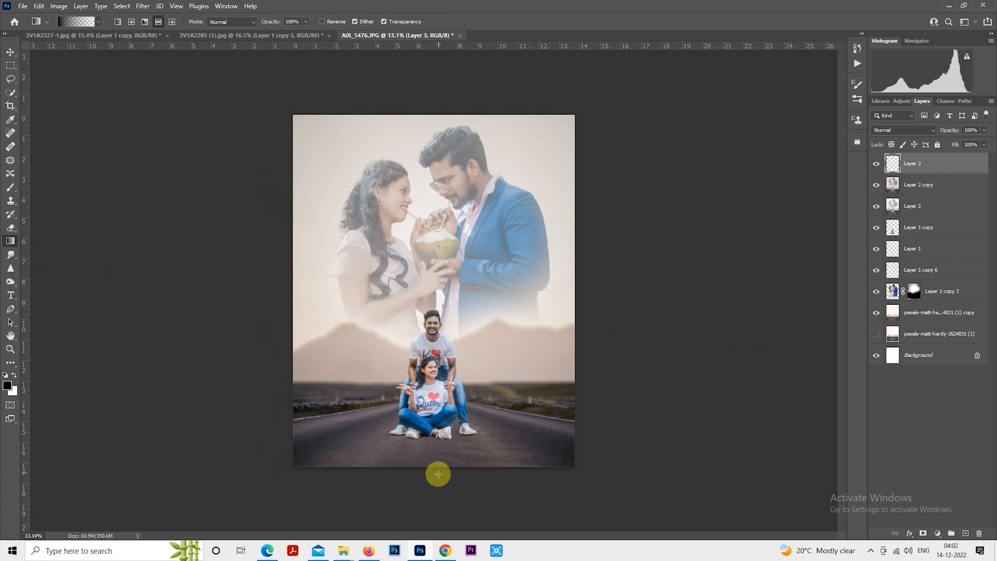
{"action": "left_click_drag", "start_coordinate": [436, 493], "coordinate": [433, 394]}
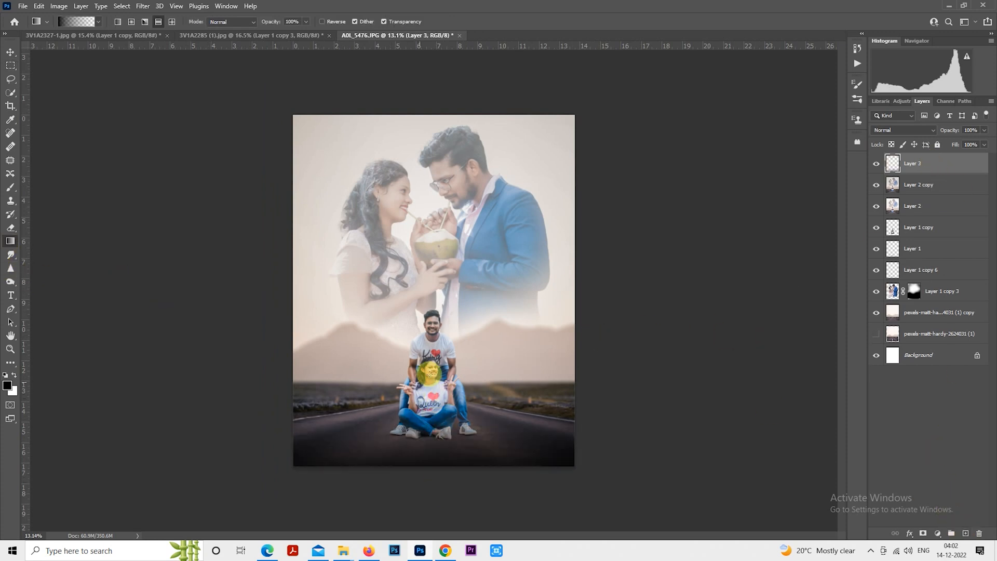
{"action": "left_click_drag", "start_coordinate": [945, 132], "coordinate": [931, 134]}
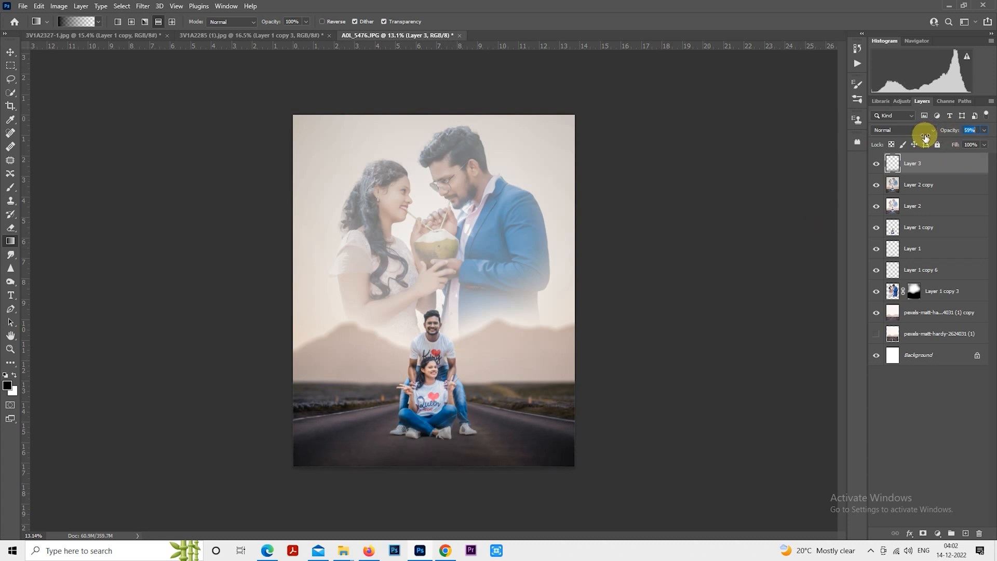
{"action": "scroll", "coordinate": [696, 229], "scroll_direction": "up", "scroll_amount": 1}
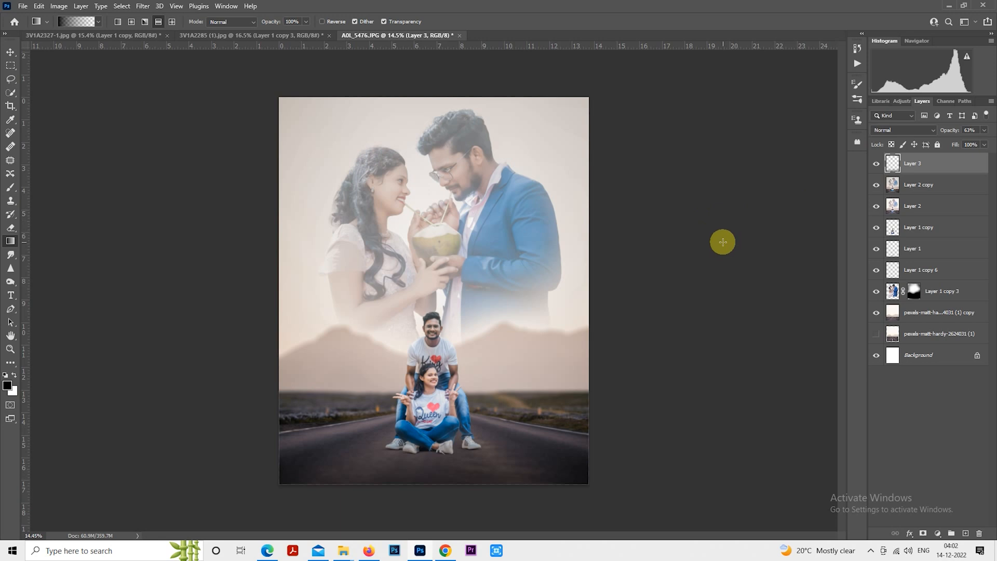
- Add a new layer and paint a white brush spot at 100% opacity over the coconut
{"action": "left_click", "coordinate": [965, 532]}
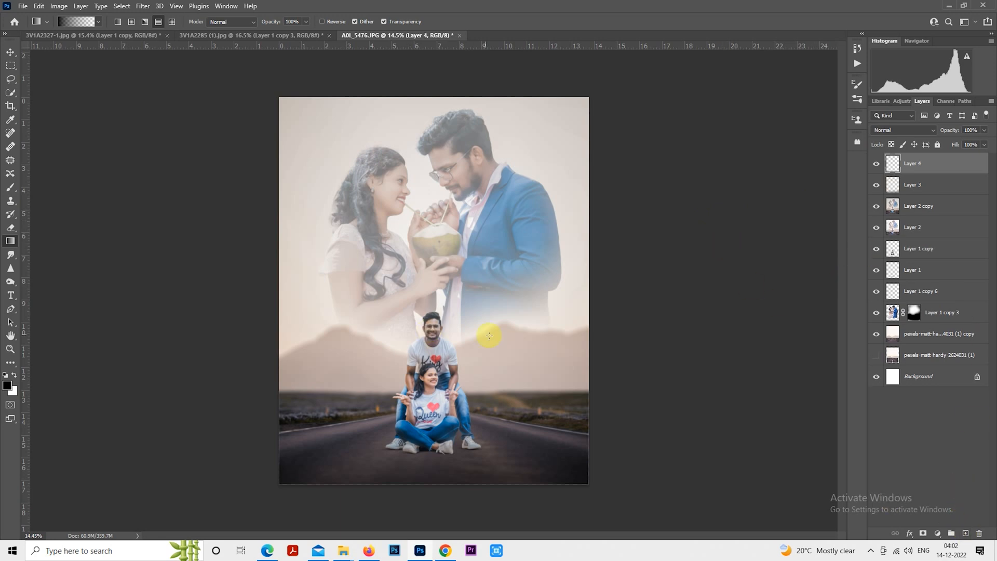
{"action": "left_click", "coordinate": [10, 188]}
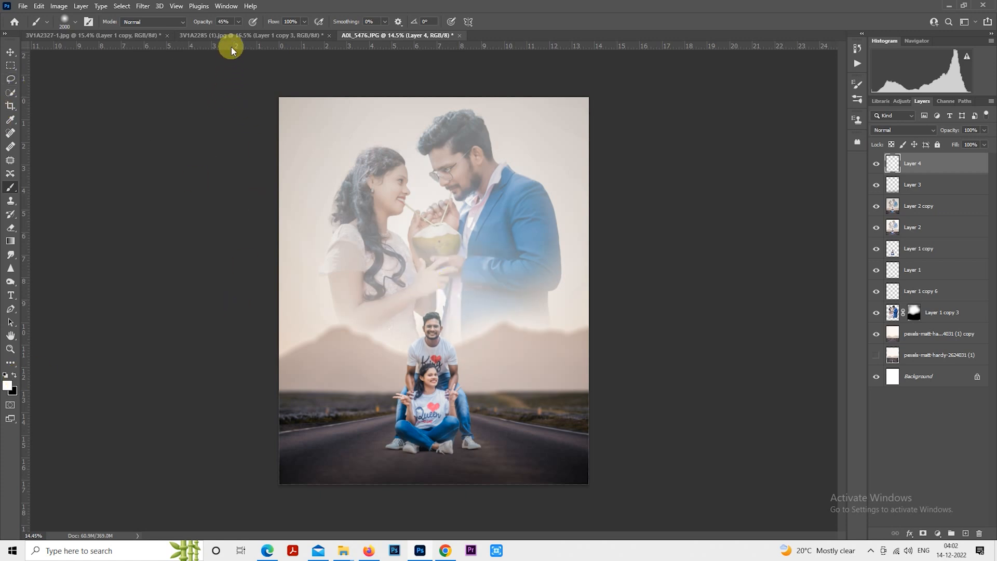
{"action": "left_click", "coordinate": [238, 21]}
{"action": "left_click_drag", "start_coordinate": [246, 45], "coordinate": [285, 31]}
{"action": "left_click", "coordinate": [434, 241]}
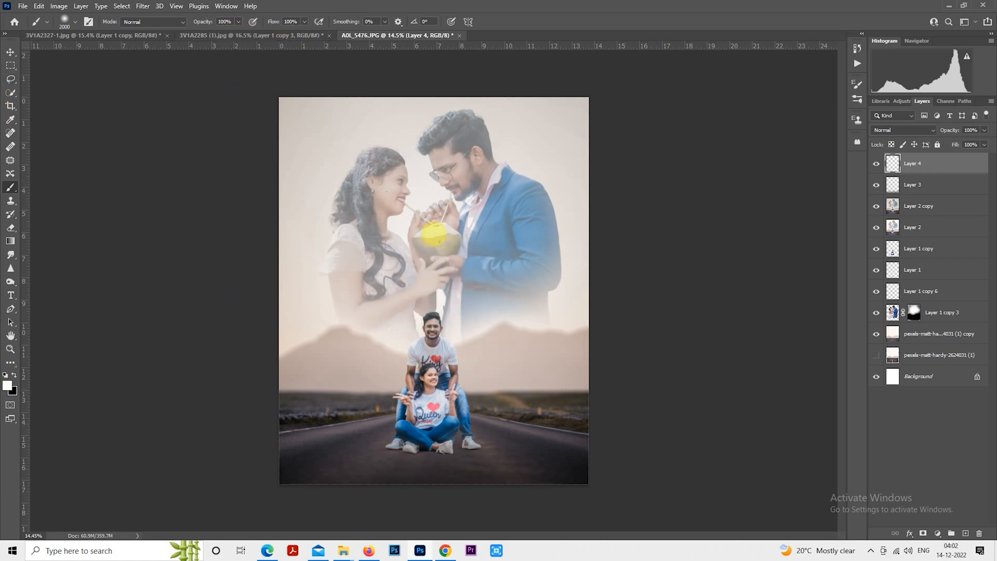
- Free Transform the white spot, enlarging it into a large glow centered on the image's right edge
{"action": "left_click", "coordinate": [10, 65]}
{"action": "right_click", "coordinate": [445, 137]}
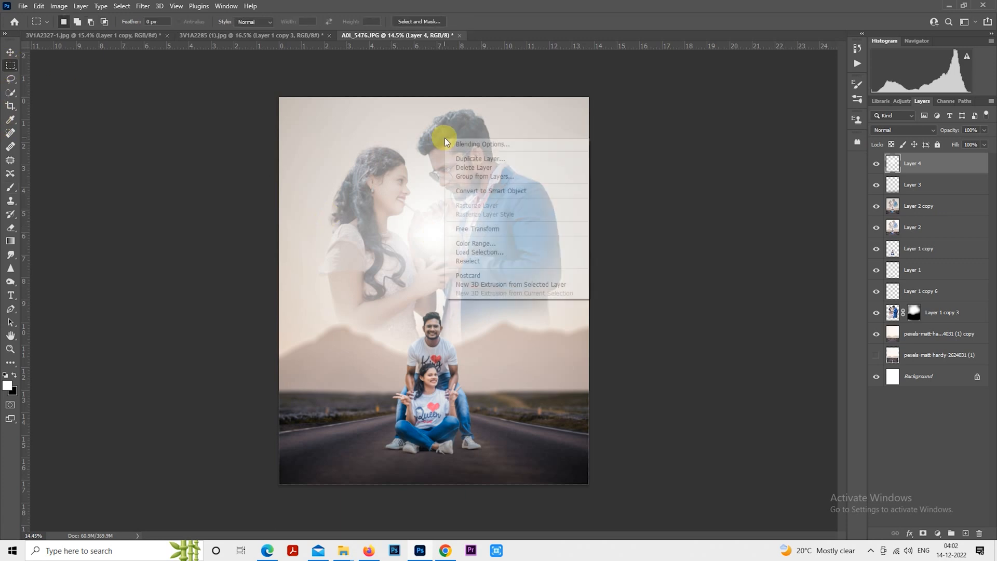
{"action": "left_click", "coordinate": [507, 231]}
{"action": "left_click_drag", "start_coordinate": [444, 253], "coordinate": [403, 129]}
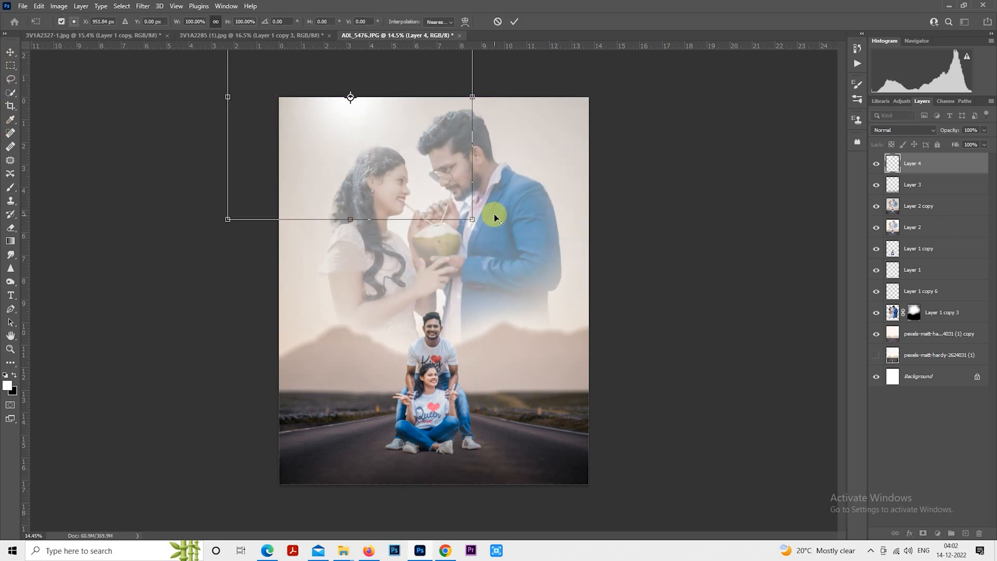
{"action": "left_click_drag", "start_coordinate": [472, 219], "coordinate": [562, 297]}
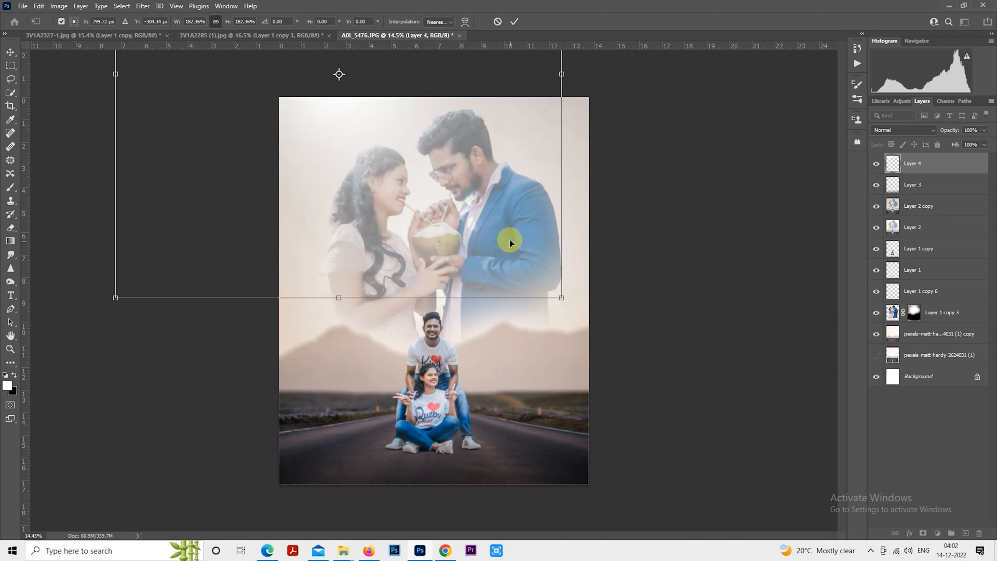
{"action": "left_click_drag", "start_coordinate": [510, 243], "coordinate": [450, 497]}
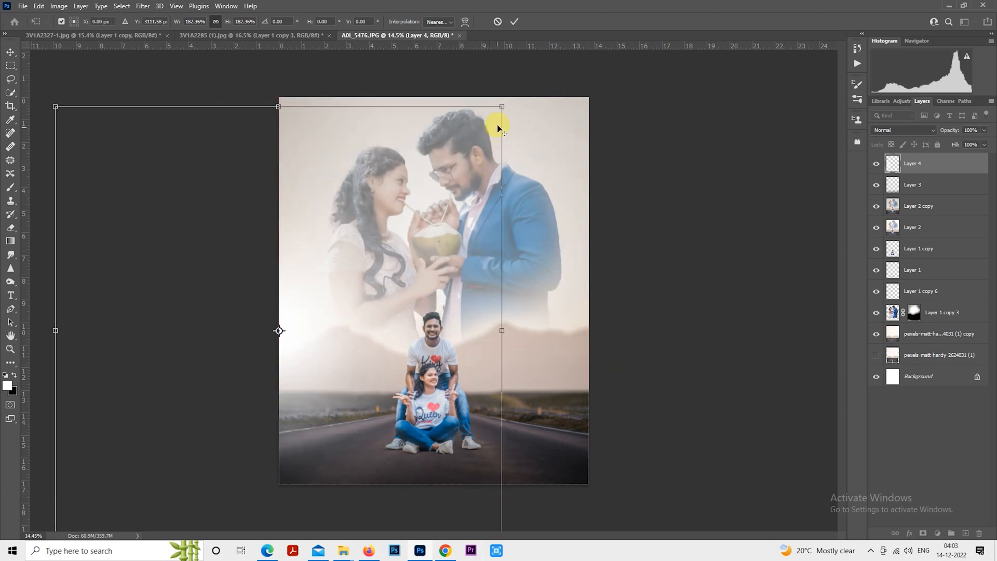
{"action": "left_click_drag", "start_coordinate": [501, 105], "coordinate": [446, 160]}
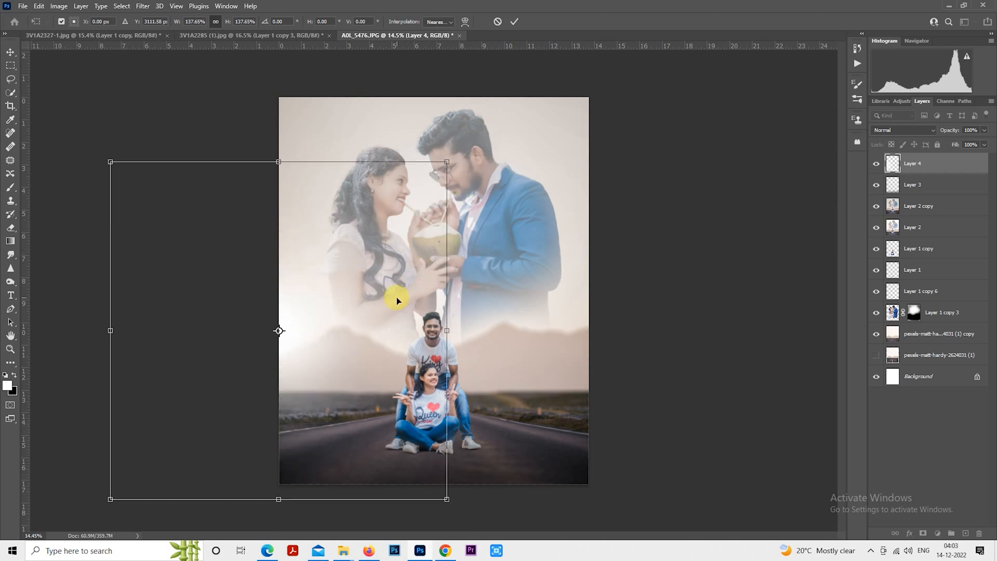
{"action": "left_click_drag", "start_coordinate": [393, 296], "coordinate": [394, 303]}
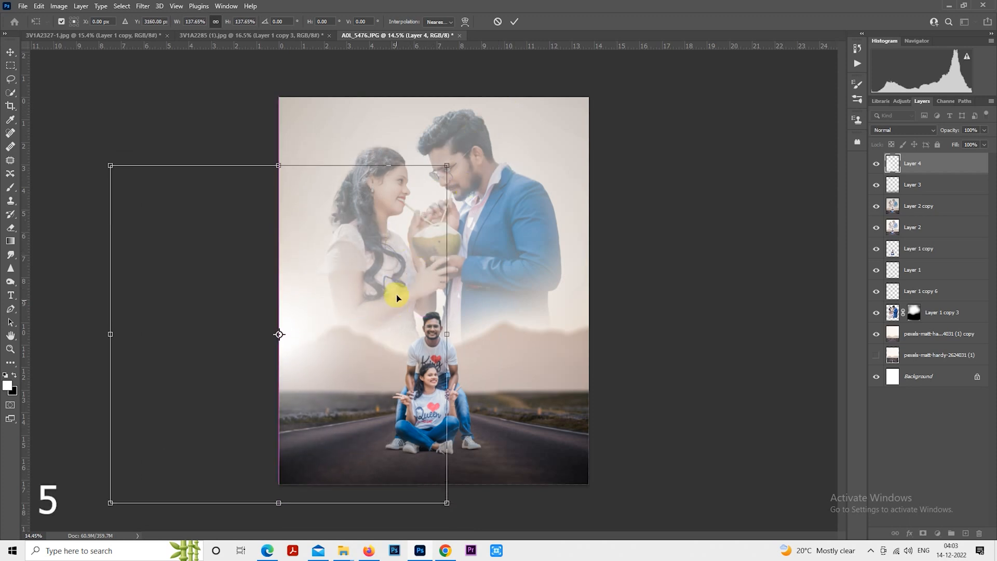
{"action": "left_click_drag", "start_coordinate": [447, 498], "coordinate": [462, 514]}
{"action": "left_click_drag", "start_coordinate": [381, 446], "coordinate": [683, 434]}
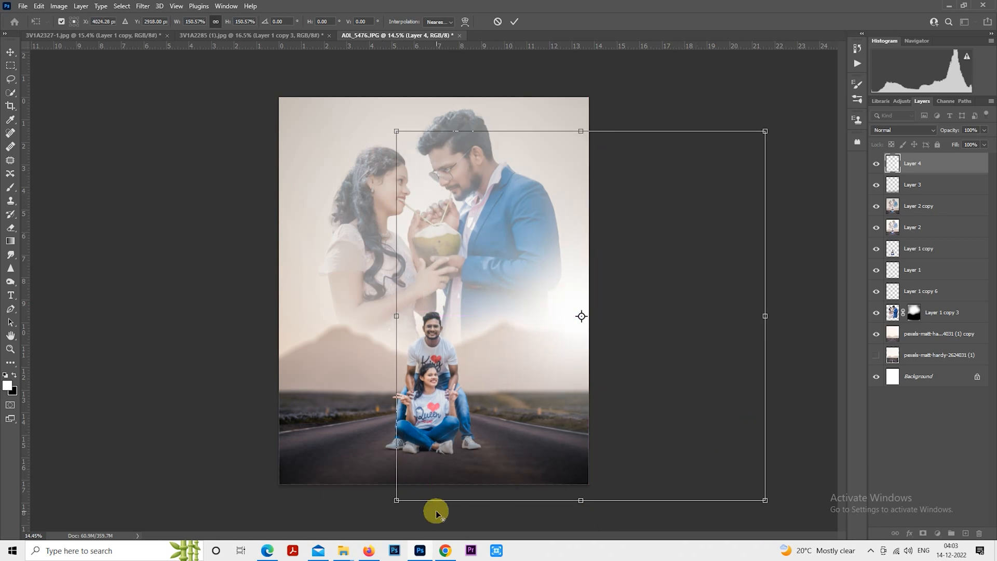
{"action": "left_click_drag", "start_coordinate": [396, 499], "coordinate": [431, 462]}
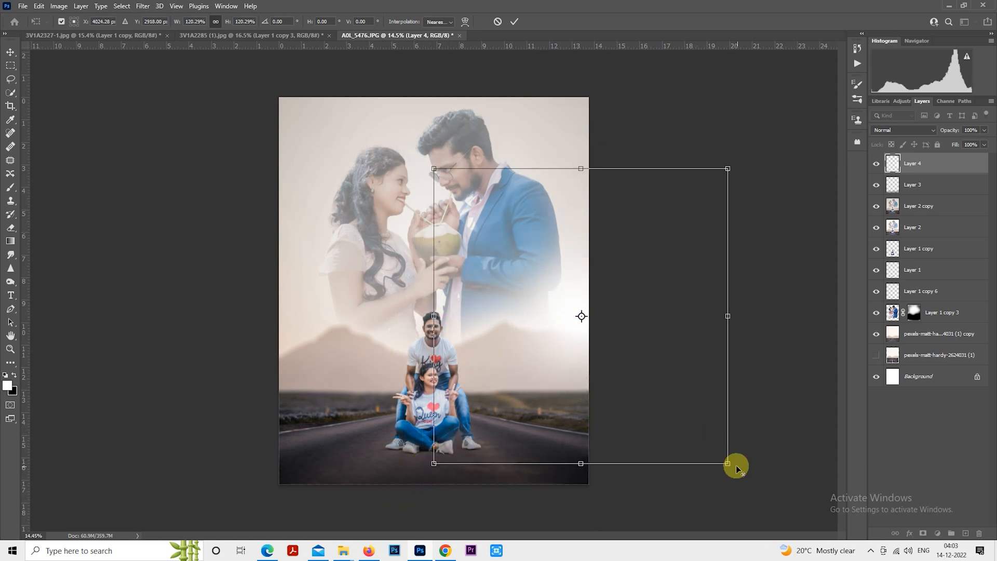
{"action": "left_click_drag", "start_coordinate": [731, 461], "coordinate": [752, 483]}
{"action": "left_click_drag", "start_coordinate": [687, 434], "coordinate": [695, 434]}
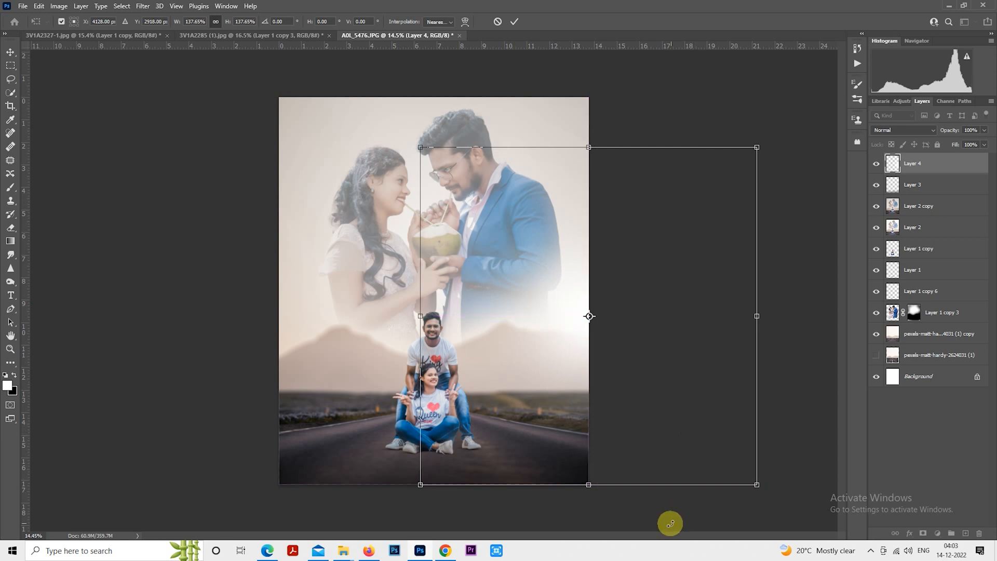
{"action": "key", "text": "Return"}
{"action": "left_click_drag", "start_coordinate": [940, 131], "coordinate": [929, 132]}
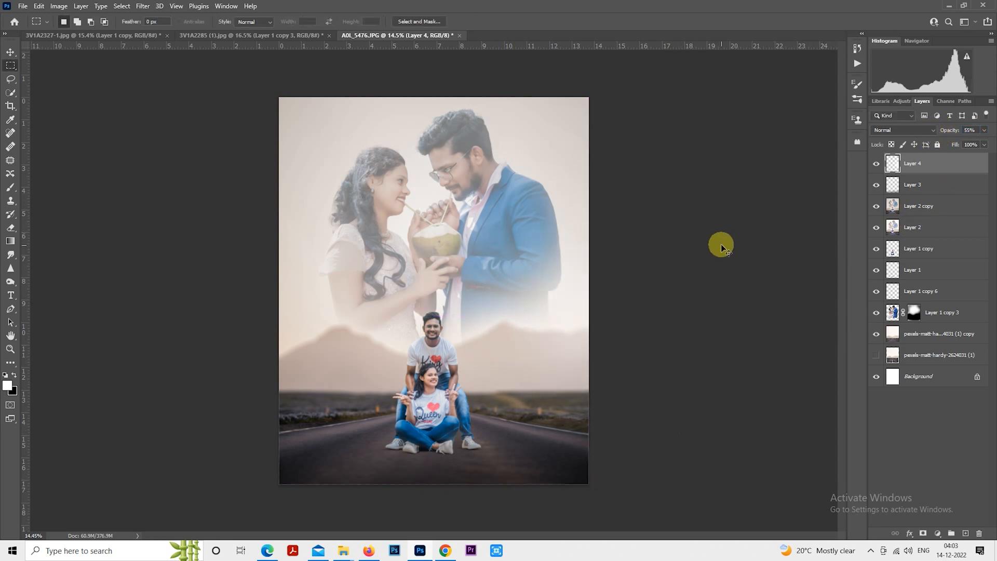
{"action": "left_click_drag", "start_coordinate": [737, 370], "coordinate": [393, 374]}
{"action": "key", "text": "ctrl+z"}
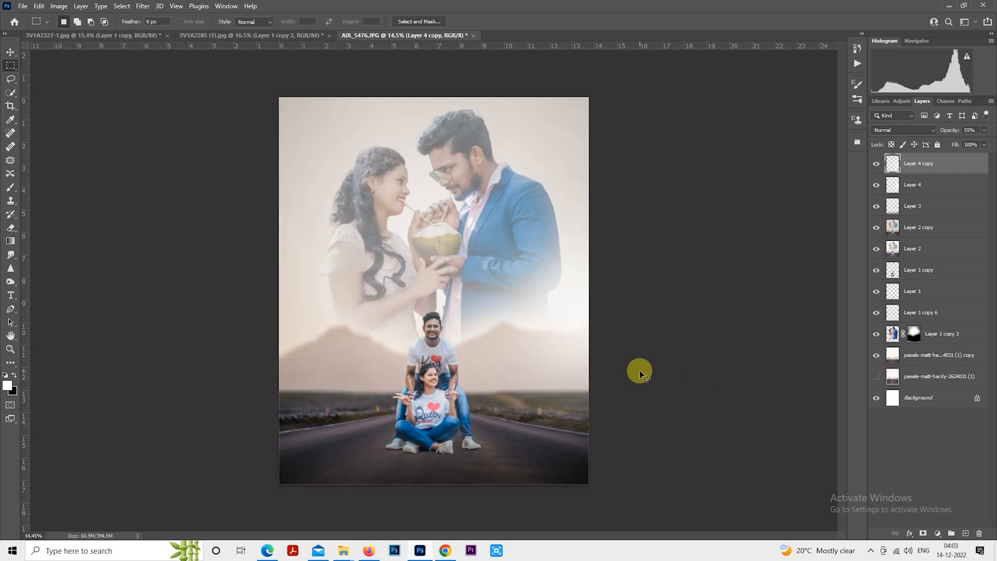
{"action": "key", "text": "ctrl+z"}
{"action": "key", "text": "ctrl+z"}
{"action": "key", "text": "ctrl+z"}
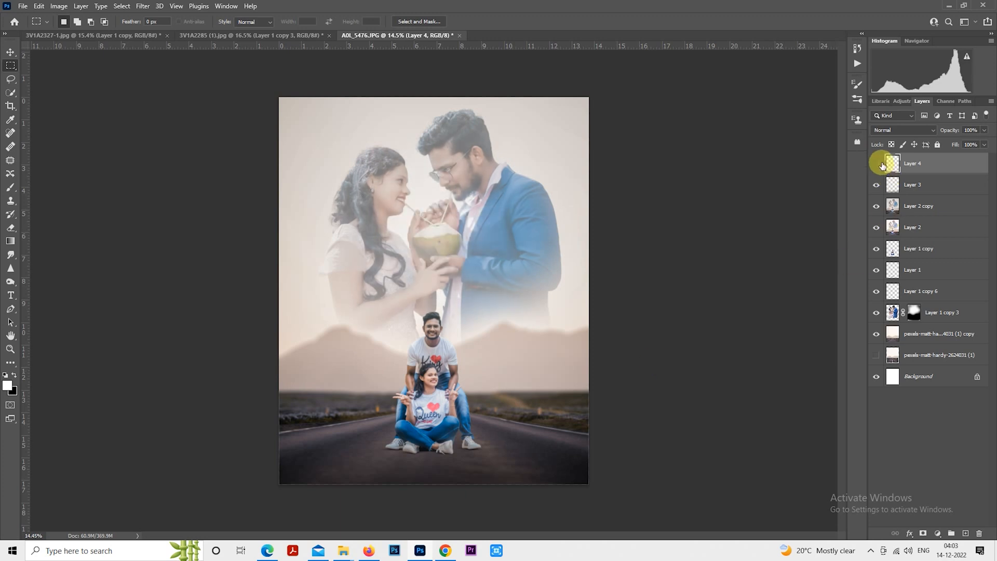
- Add a Color Lookup adjustment layer and load the 3Strip.look LUT
{"action": "scroll", "coordinate": [536, 378], "scroll_direction": "down", "scroll_amount": 1}
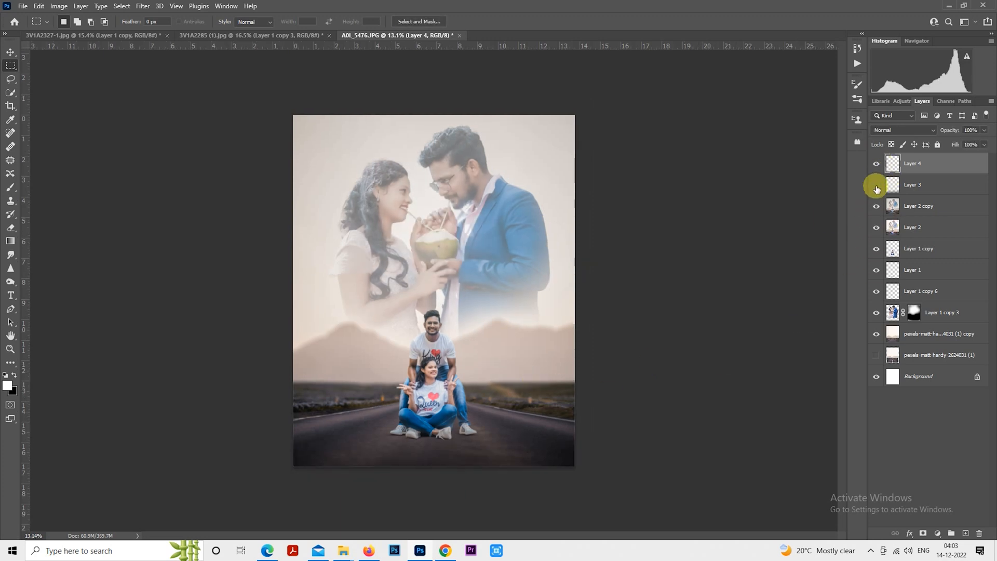
{"action": "scroll", "coordinate": [714, 247], "scroll_direction": "up", "scroll_amount": 1}
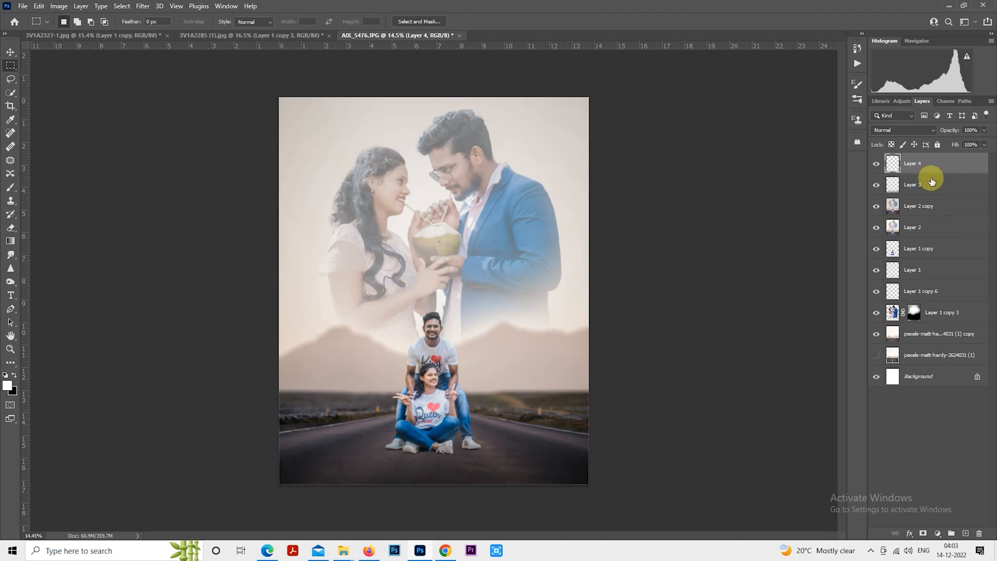
{"action": "left_click", "coordinate": [937, 533]}
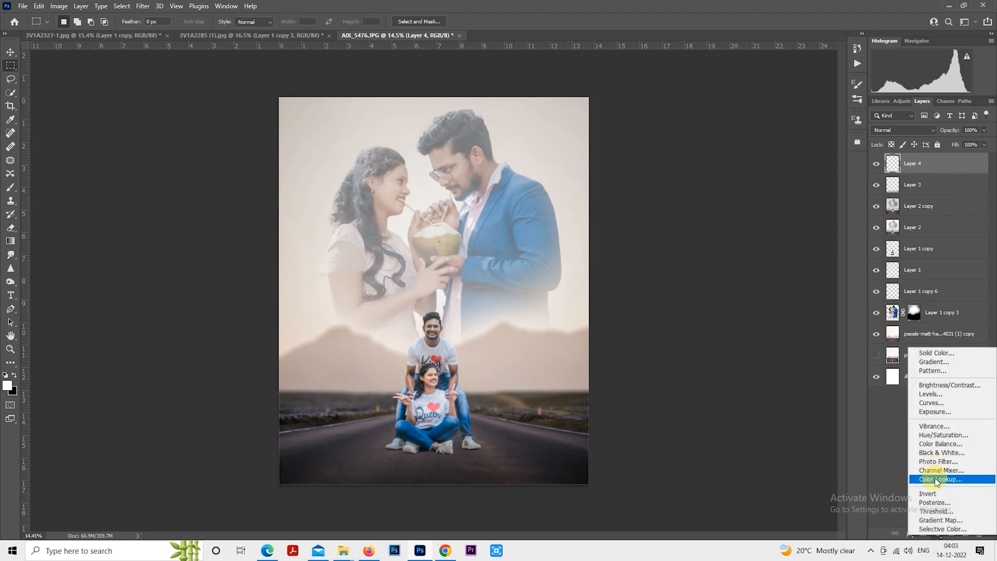
{"action": "left_click", "coordinate": [926, 475]}
{"action": "left_click", "coordinate": [717, 94]}
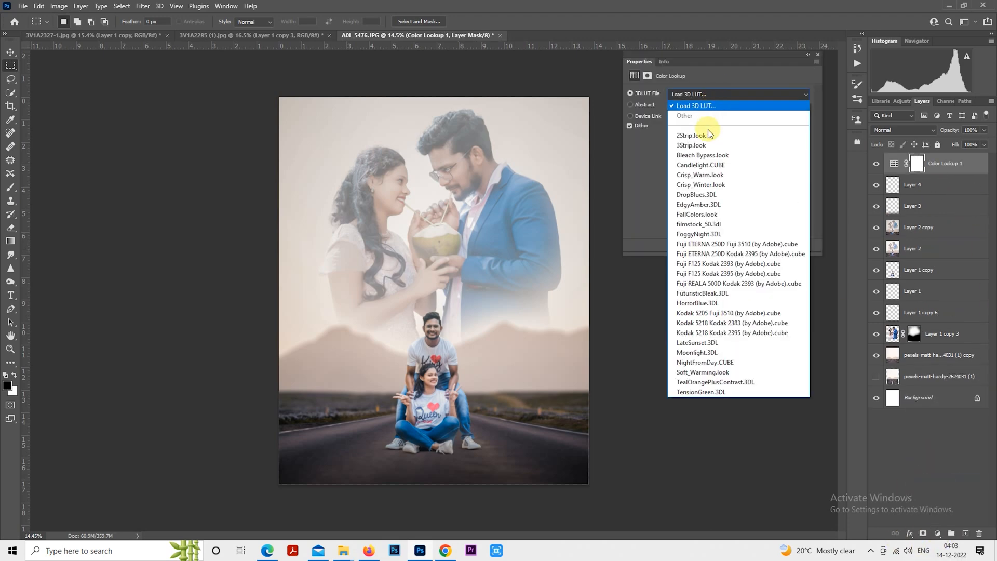
{"action": "left_click", "coordinate": [698, 144]}
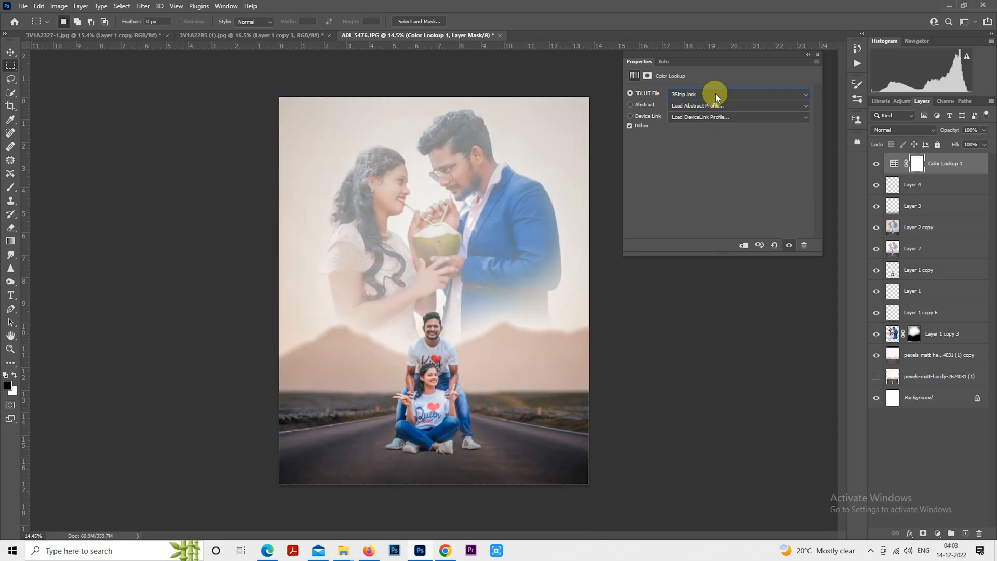
- Cycle through the 3D LUT presets, settle on Crisp_Warm.look, and lower the adjustment layer's opacity to 27%
{"action": "key", "text": "Down"}
{"action": "key", "text": "Down"}
{"action": "key", "text": "Down"}
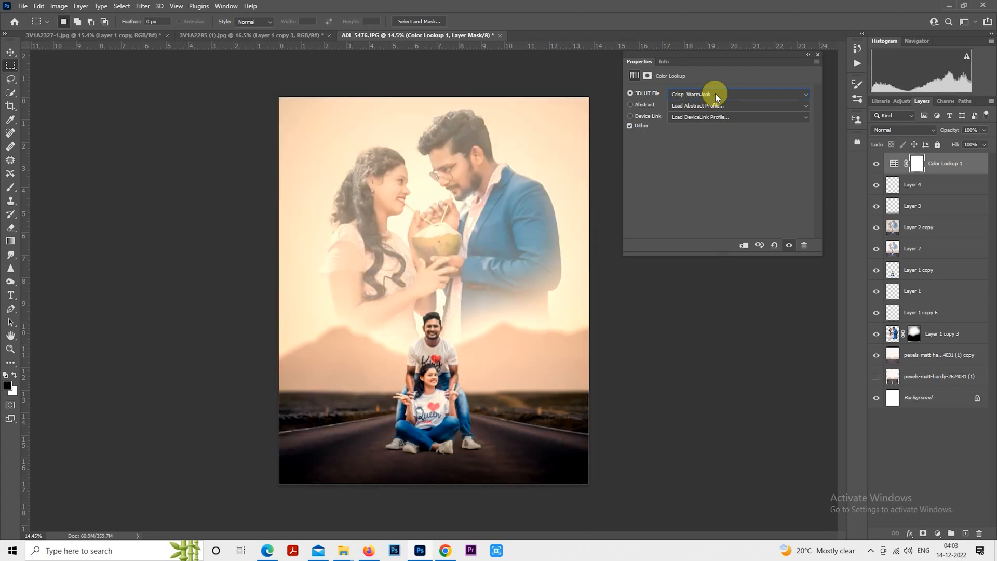
{"action": "key", "text": "Down"}
{"action": "key", "text": "Down"}
{"action": "key", "text": "Up"}
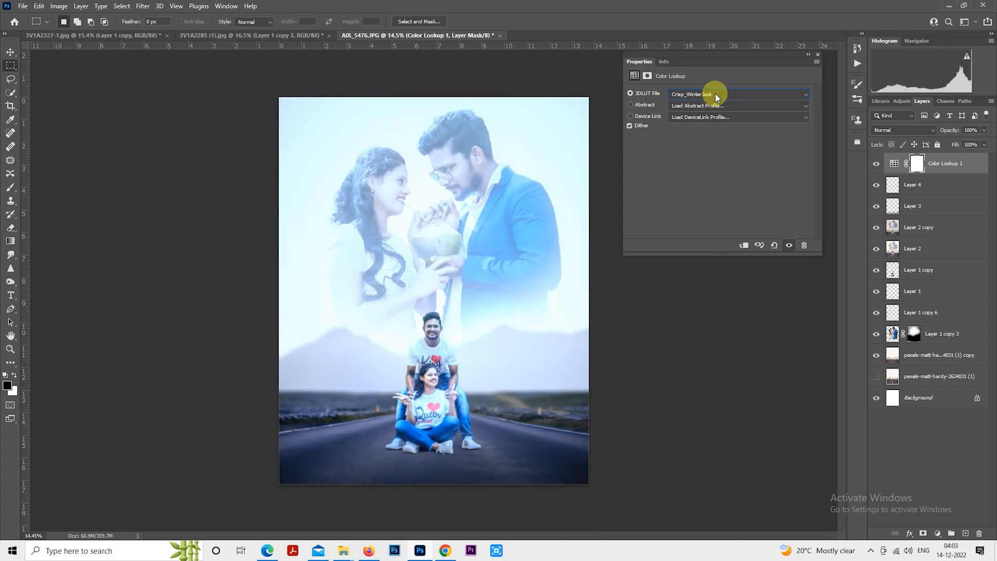
{"action": "key", "text": "Up"}
{"action": "key", "text": "Down"}
{"action": "key", "text": "Up"}
{"action": "key", "text": "Down"}
{"action": "key", "text": "Up"}
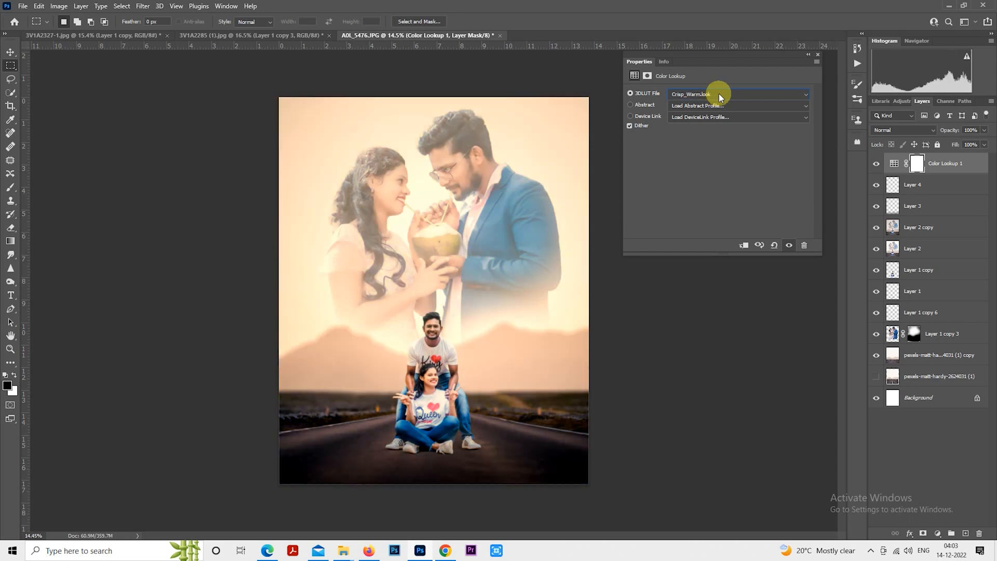
{"action": "key", "text": "Up"}
{"action": "key", "text": "Up"}
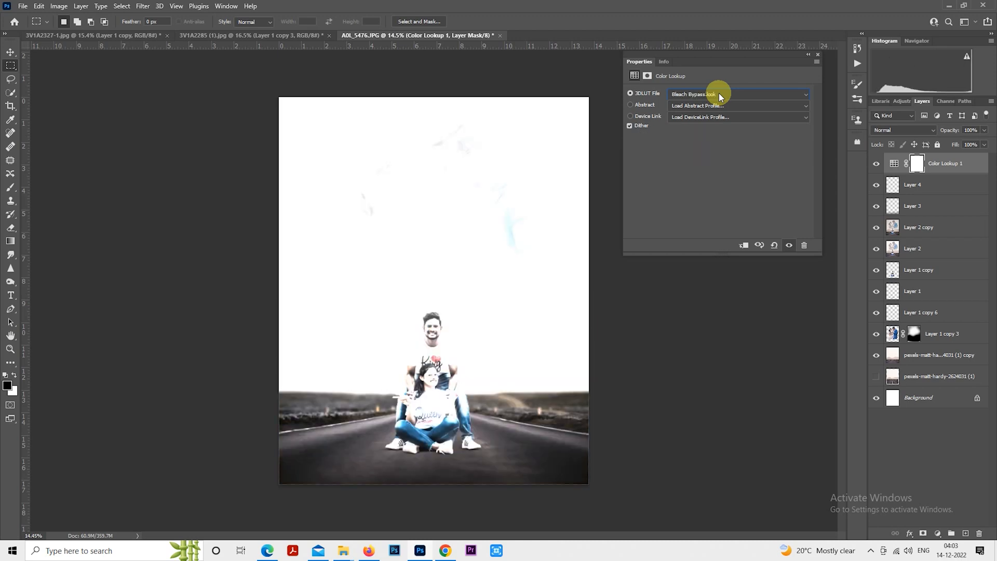
{"action": "key", "text": "Down"}
{"action": "key", "text": "Down"}
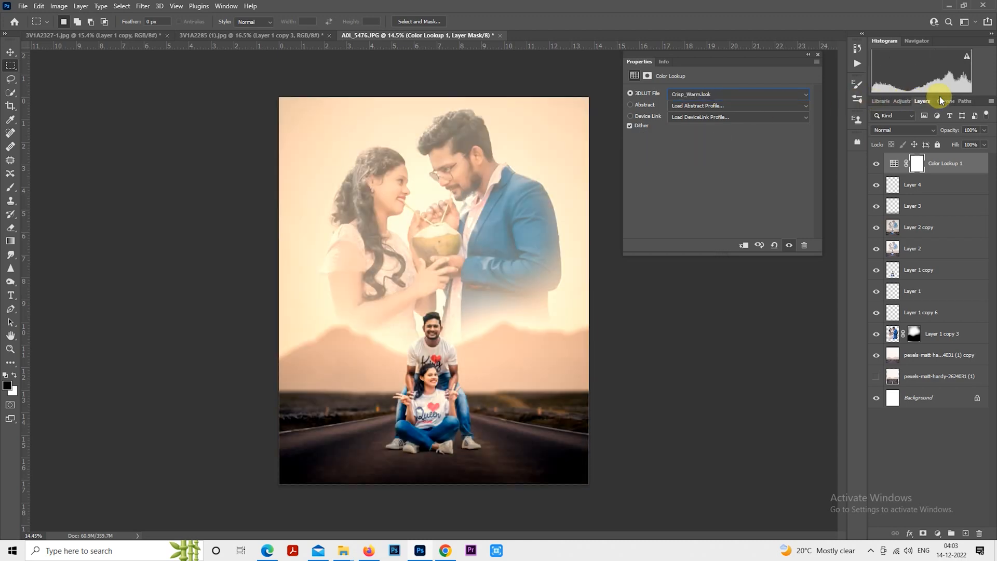
{"action": "left_click_drag", "start_coordinate": [950, 132], "coordinate": [911, 135]}
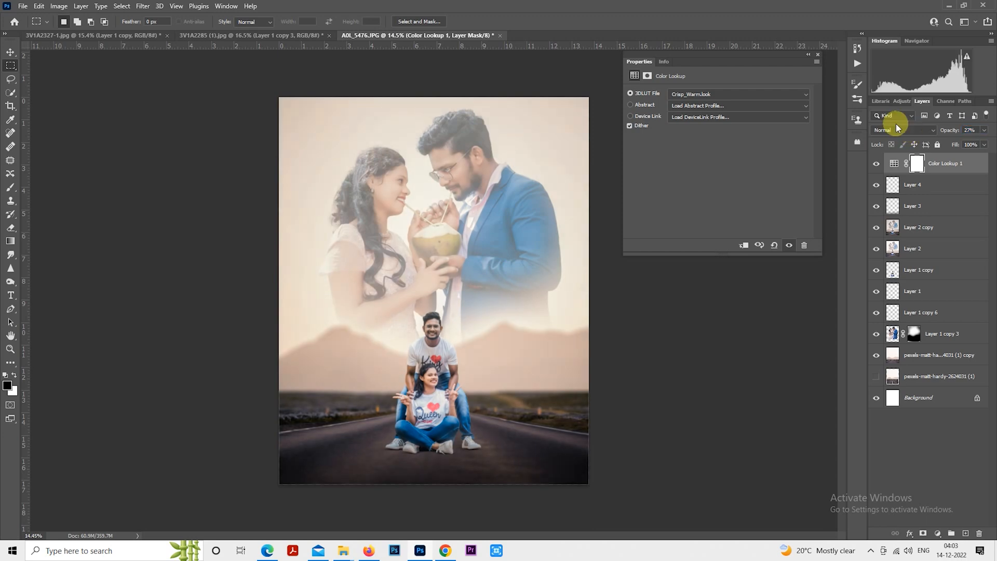
- Try other LUT presets and switch the Color Lookup to filmstock_50.3dl
{"action": "left_click", "coordinate": [733, 98]}
{"action": "left_click", "coordinate": [736, 91]}
{"action": "key", "text": "Down"}
{"action": "key", "text": "Down"}
{"action": "key", "text": "Down"}
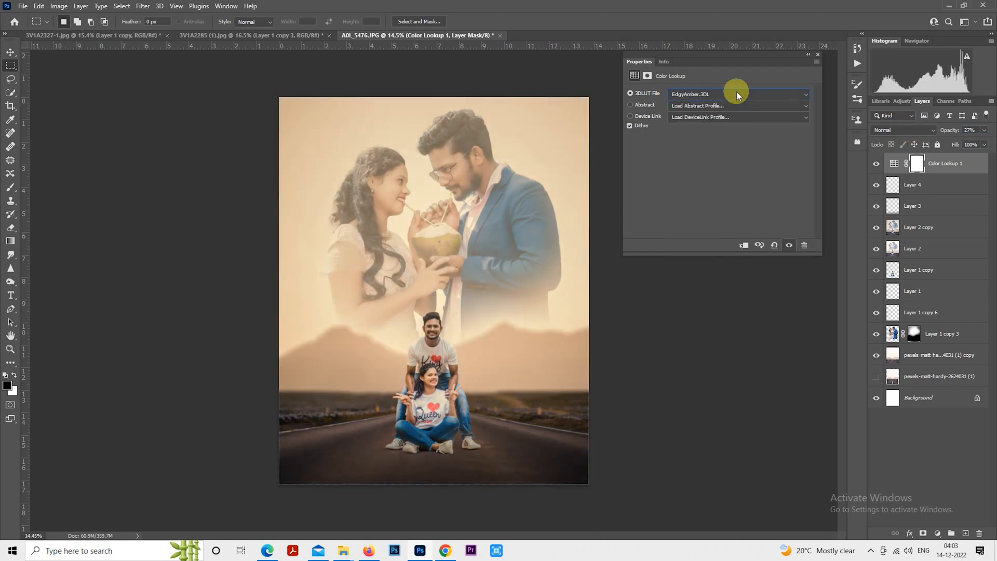
{"action": "left_click", "coordinate": [877, 168]}
{"action": "scroll", "coordinate": [753, 96], "scroll_direction": "down", "scroll_amount": 1}
{"action": "left_click", "coordinate": [753, 95]}
{"action": "left_click", "coordinate": [753, 96]}
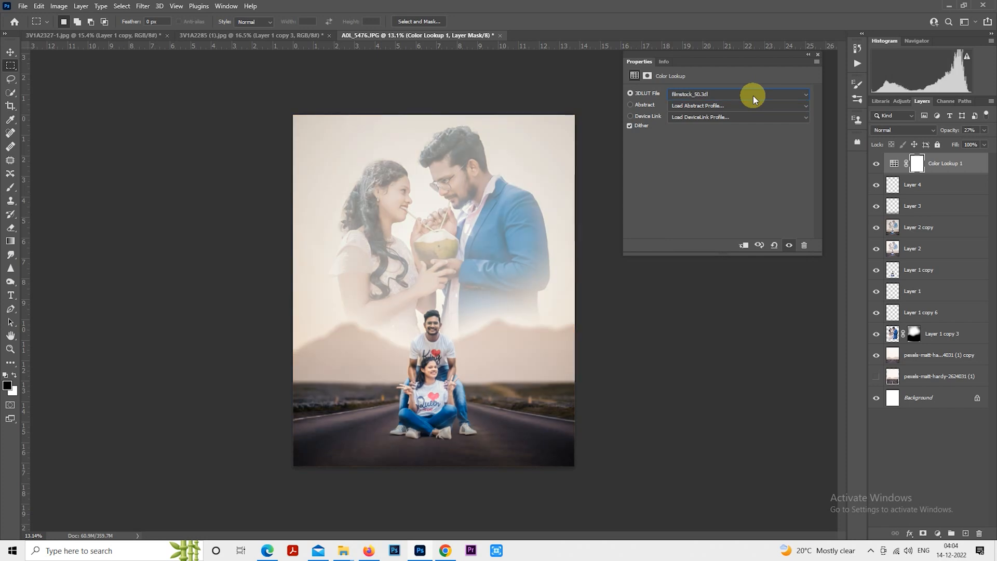
- Switch the Color Lookup to FoggyNight.3DL and lower the adjustment layer's opacity to 17%
{"action": "key", "text": "Down"}
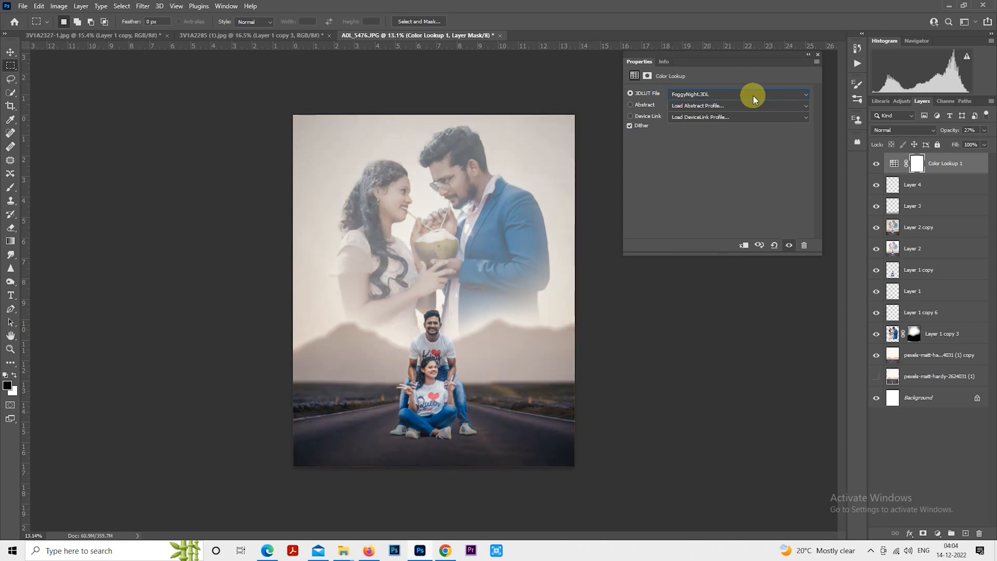
{"action": "left_click", "coordinate": [818, 54]}
{"action": "scroll", "coordinate": [610, 184], "scroll_direction": "up", "scroll_amount": 2}
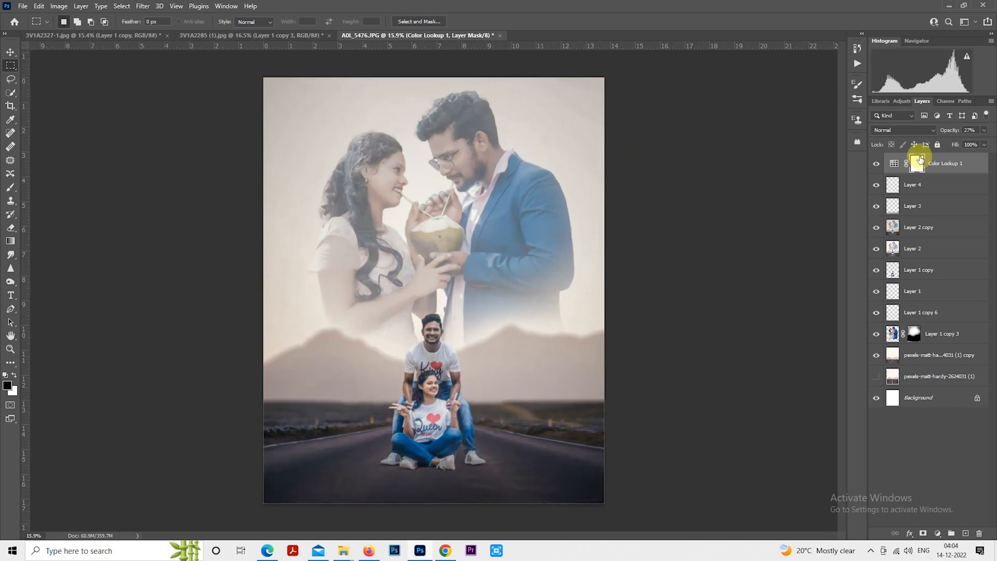
{"action": "mouse_move", "coordinate": [943, 134]}
{"action": "left_mouse_down"}
{"action": "mouse_move", "coordinate": [979, 128]}
{"action": "mouse_move", "coordinate": [946, 133]}
{"action": "left_mouse_up"}
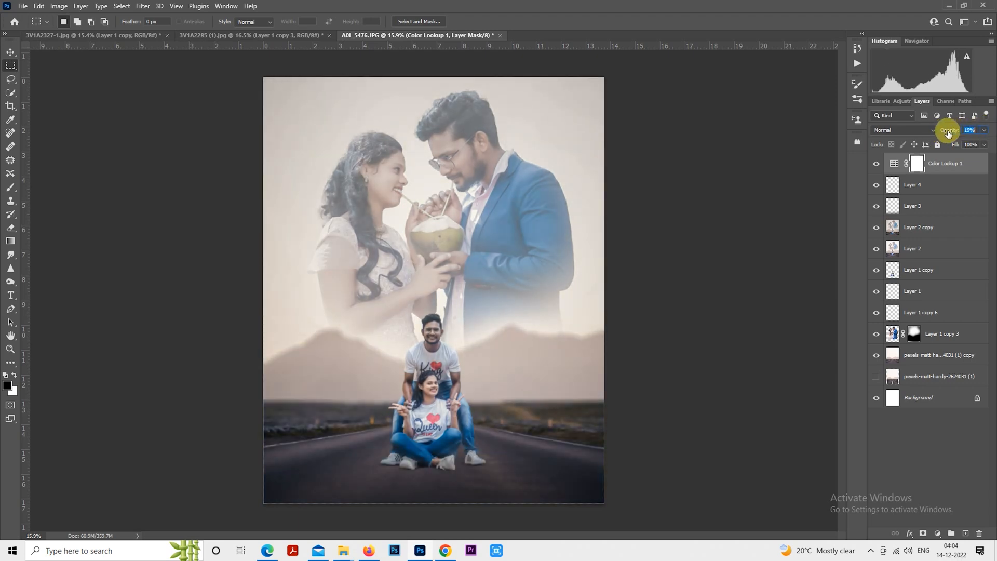
{"action": "scroll", "coordinate": [632, 240], "scroll_direction": "down", "scroll_amount": 1}
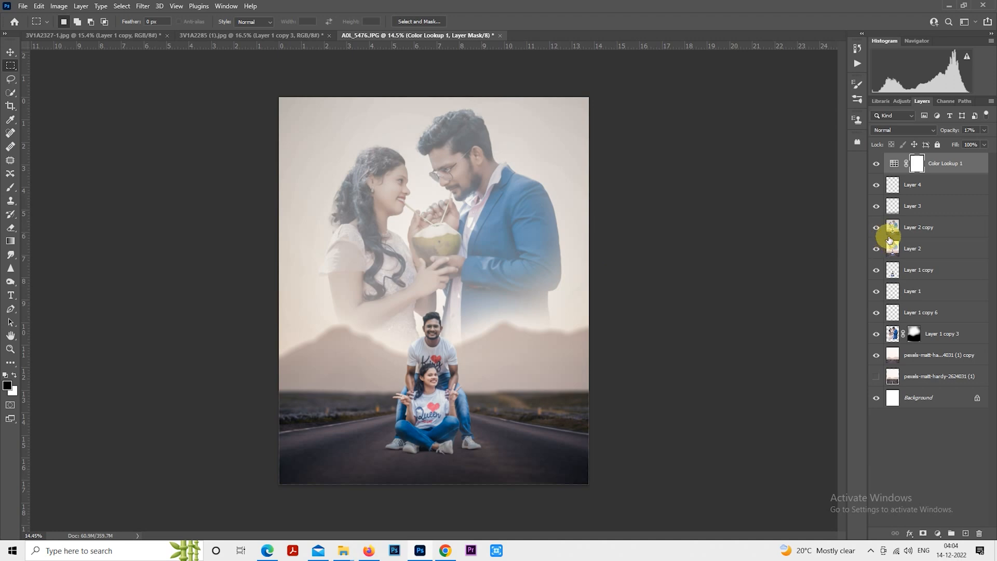
- Duplicate Layer 2 copy and add a Camera Raw vignette of -18 with midpoint 0, roundness +40 and feather 100
{"action": "left_click", "coordinate": [913, 232]}
{"action": "key", "text": "ctrl+j"}
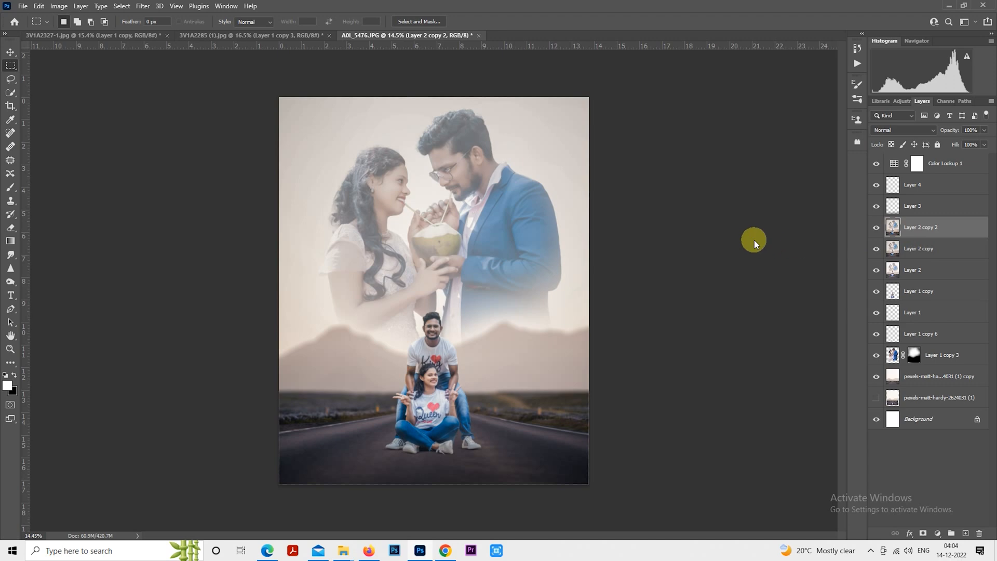
{"action": "key", "text": "ctrl+shift+a"}
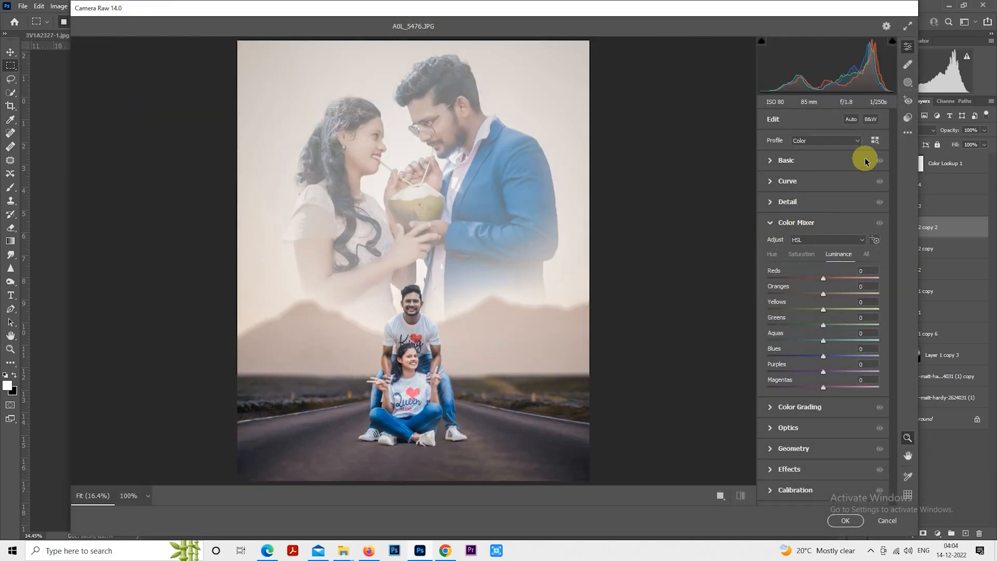
{"action": "left_click", "coordinate": [771, 469]}
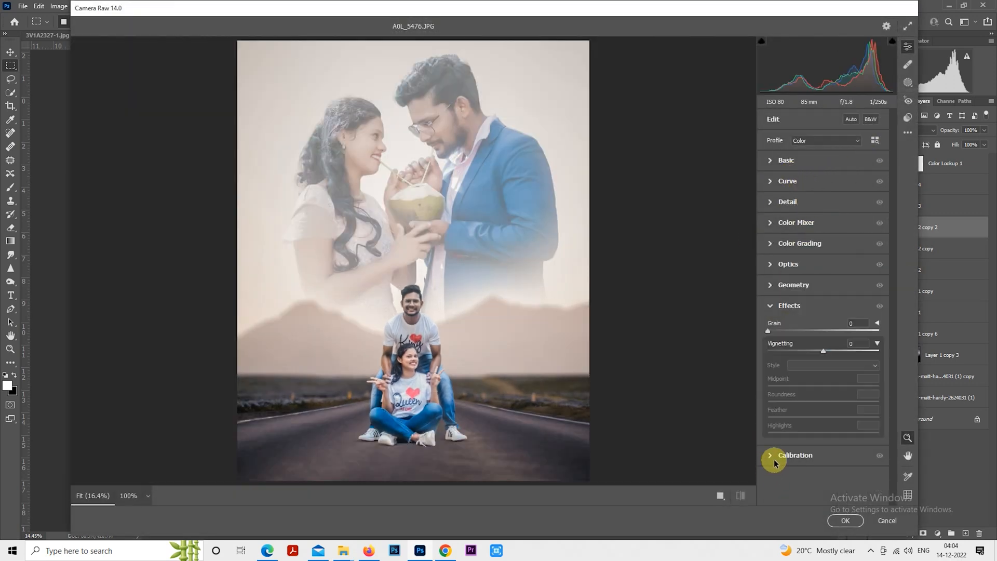
{"action": "left_click", "coordinate": [817, 351]}
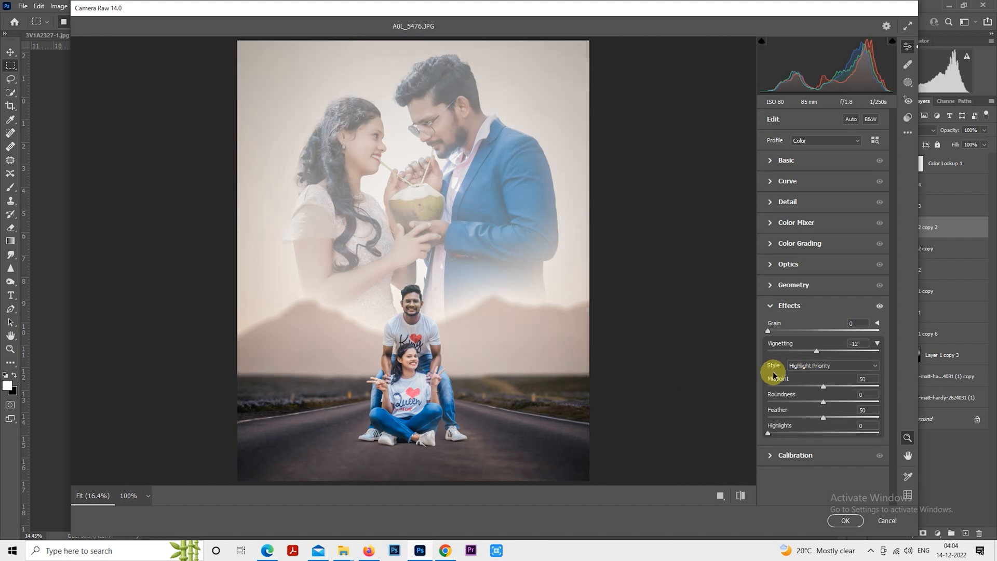
{"action": "left_click_drag", "start_coordinate": [777, 388], "coordinate": [767, 384]}
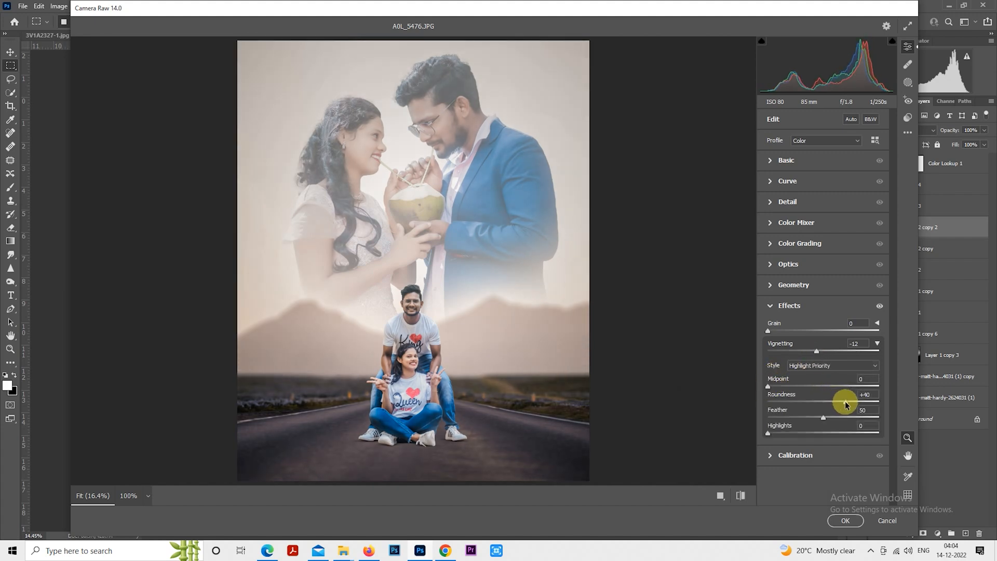
{"action": "left_click_drag", "start_coordinate": [824, 417], "coordinate": [912, 410]}
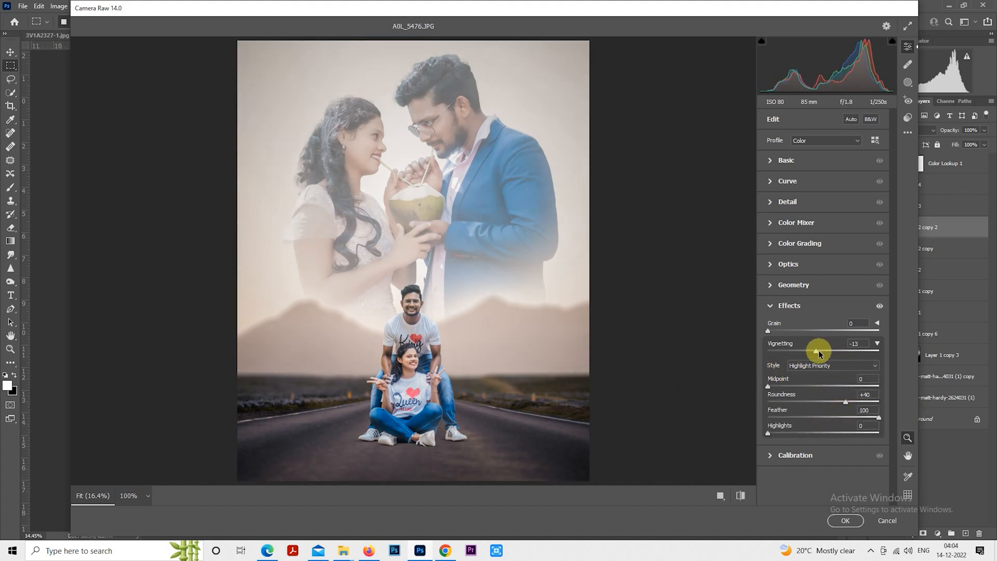
{"action": "left_click_drag", "start_coordinate": [819, 353], "coordinate": [814, 351]}
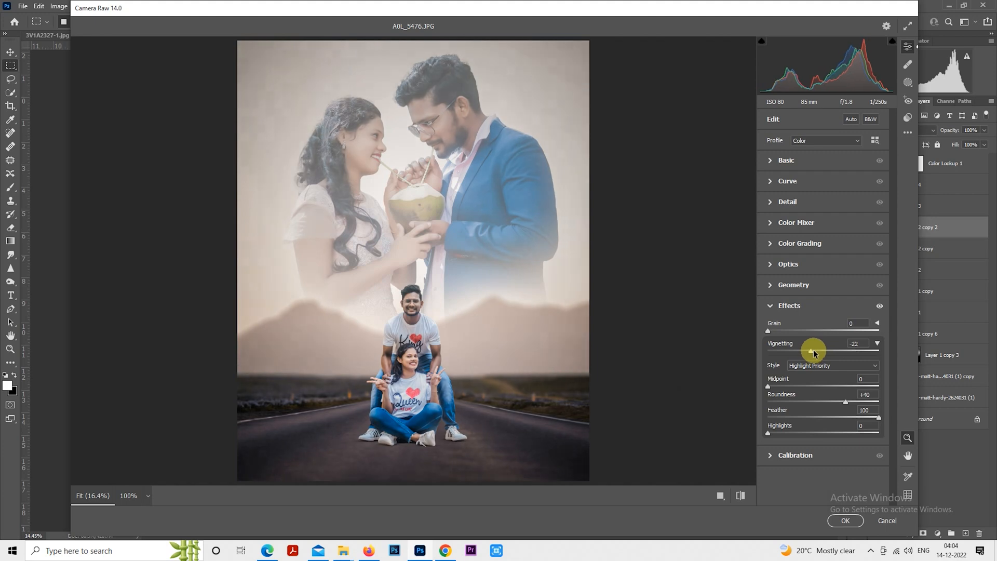
{"action": "left_click", "coordinate": [844, 520]}
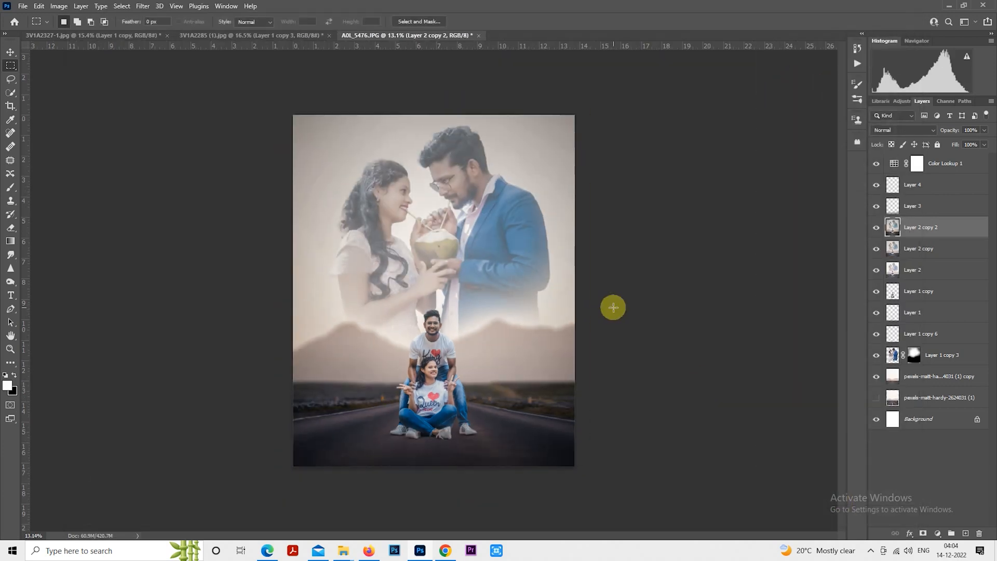
{"action": "key", "text": "ctrl+plus"}
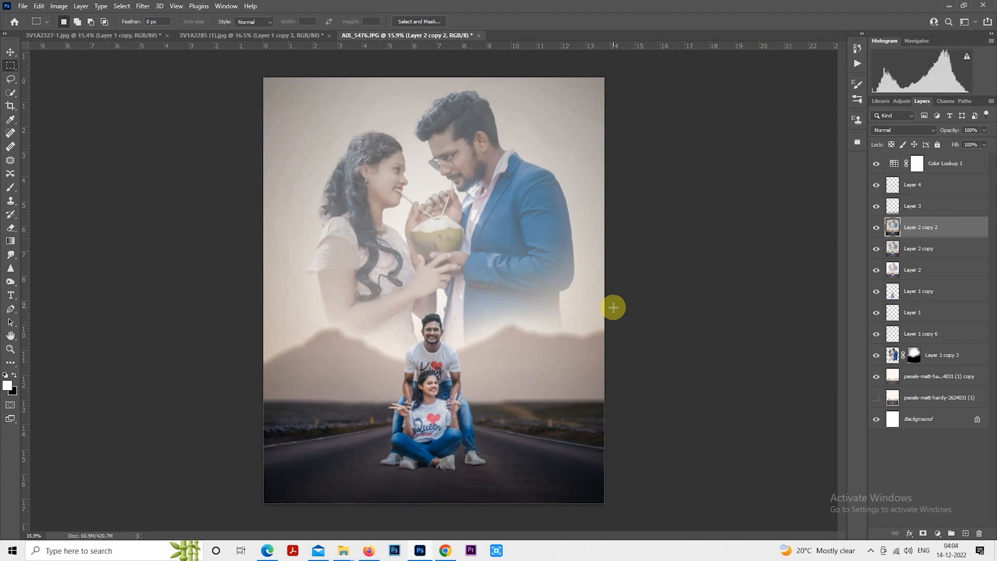
{"action": "scroll", "coordinate": [613, 308], "scroll_direction": "down", "scroll_amount": 1}
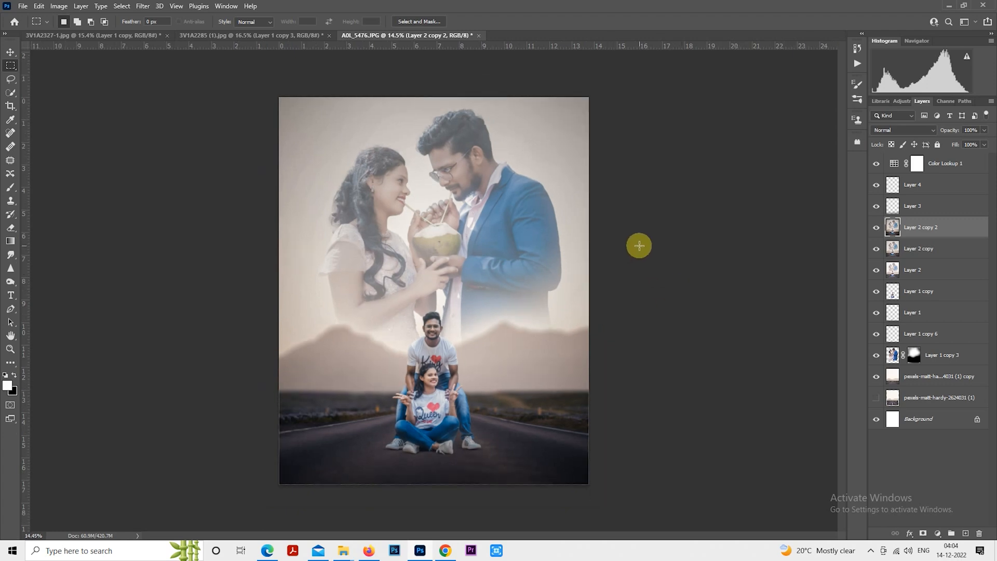
{"action": "scroll", "coordinate": [639, 246], "scroll_direction": "up", "scroll_amount": 1}
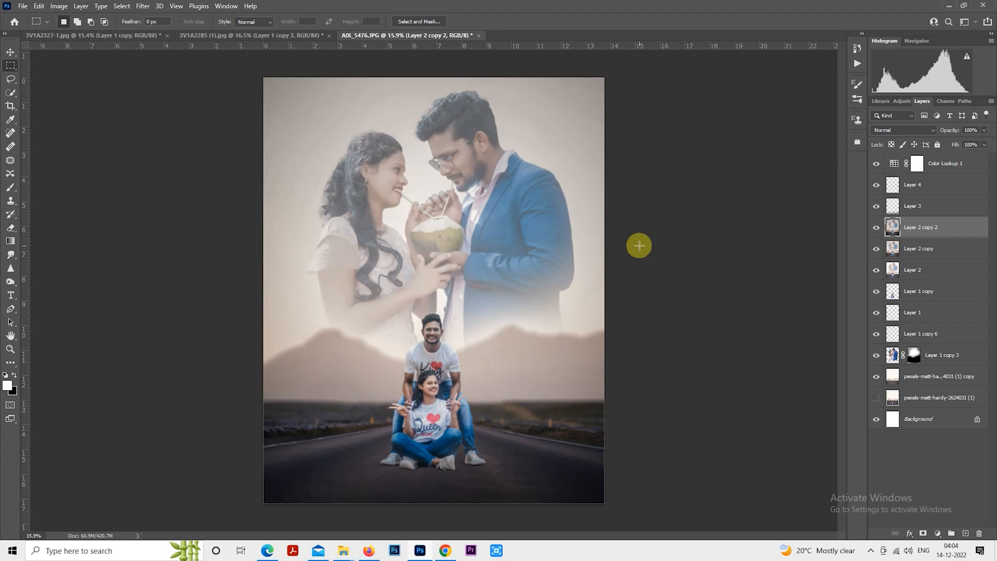